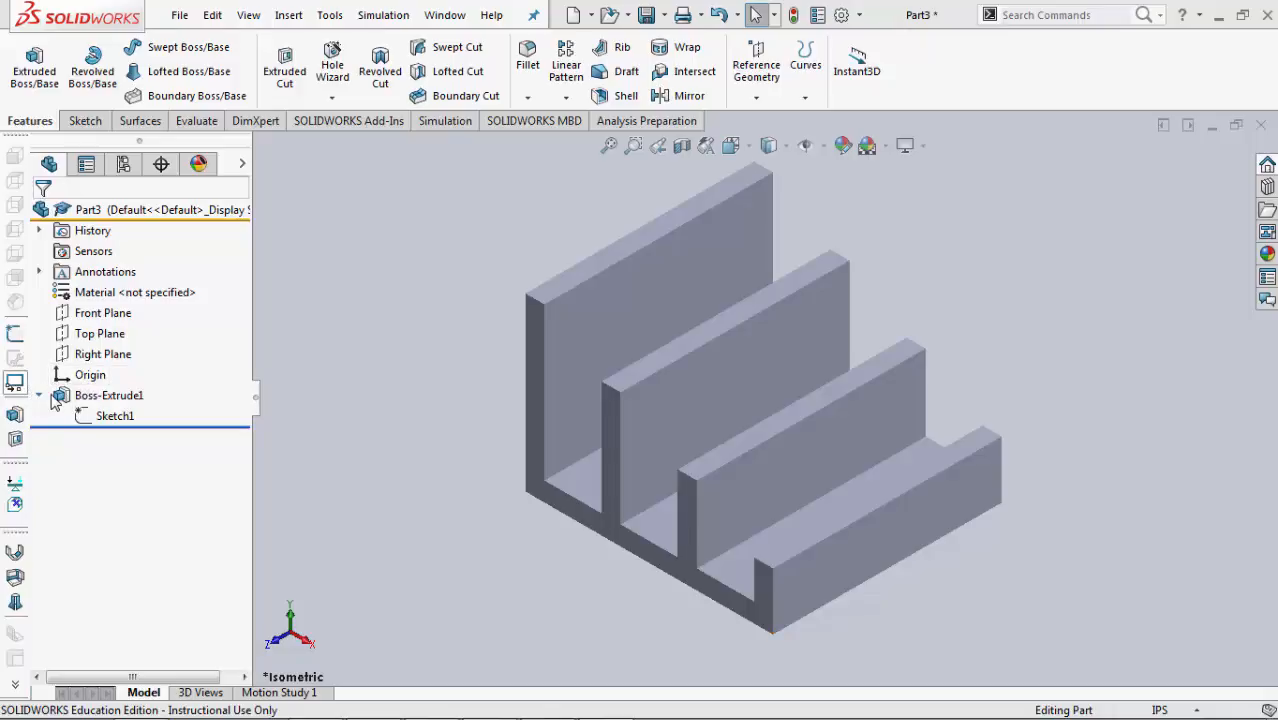
Step: Open the boss extrusion's sketch to examine its stepped profile and dimensions, exit it and restore the isometric view
{"action": "right_click", "coordinate": [114, 416]}
{"action": "left_click", "coordinate": [131, 366]}
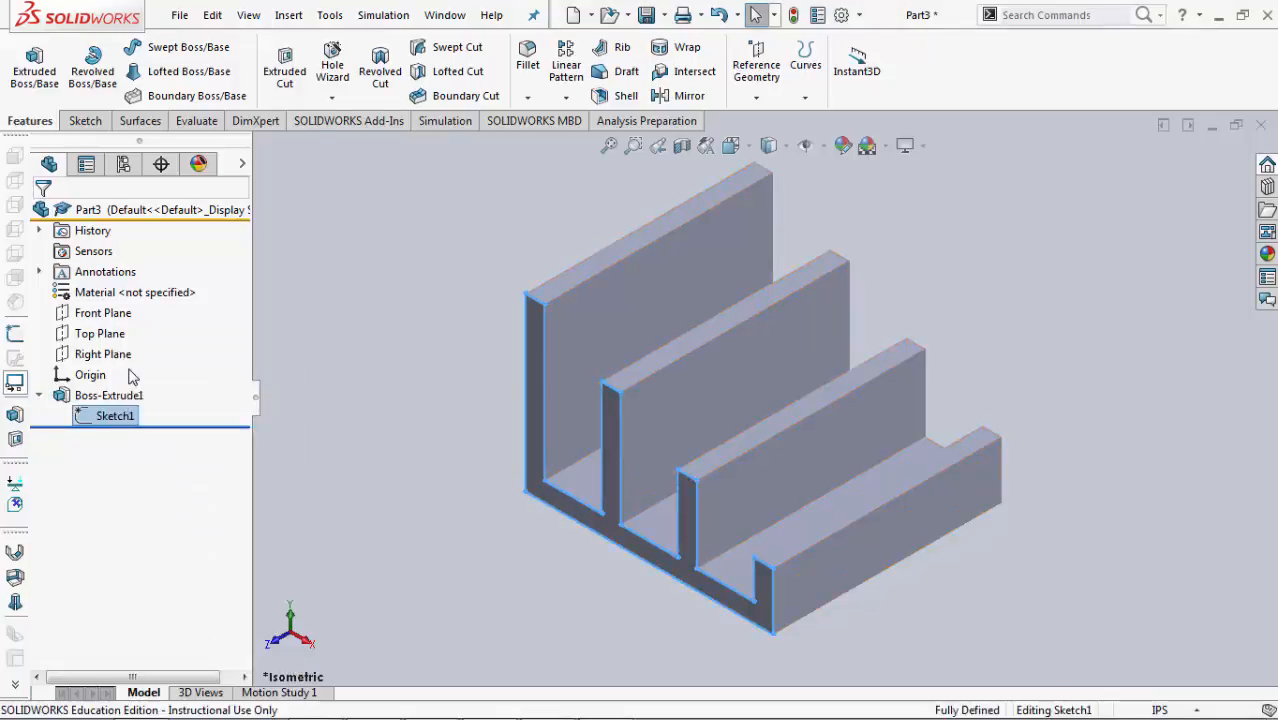
{"action": "left_click", "coordinate": [757, 146]}
{"action": "left_click", "coordinate": [757, 237]}
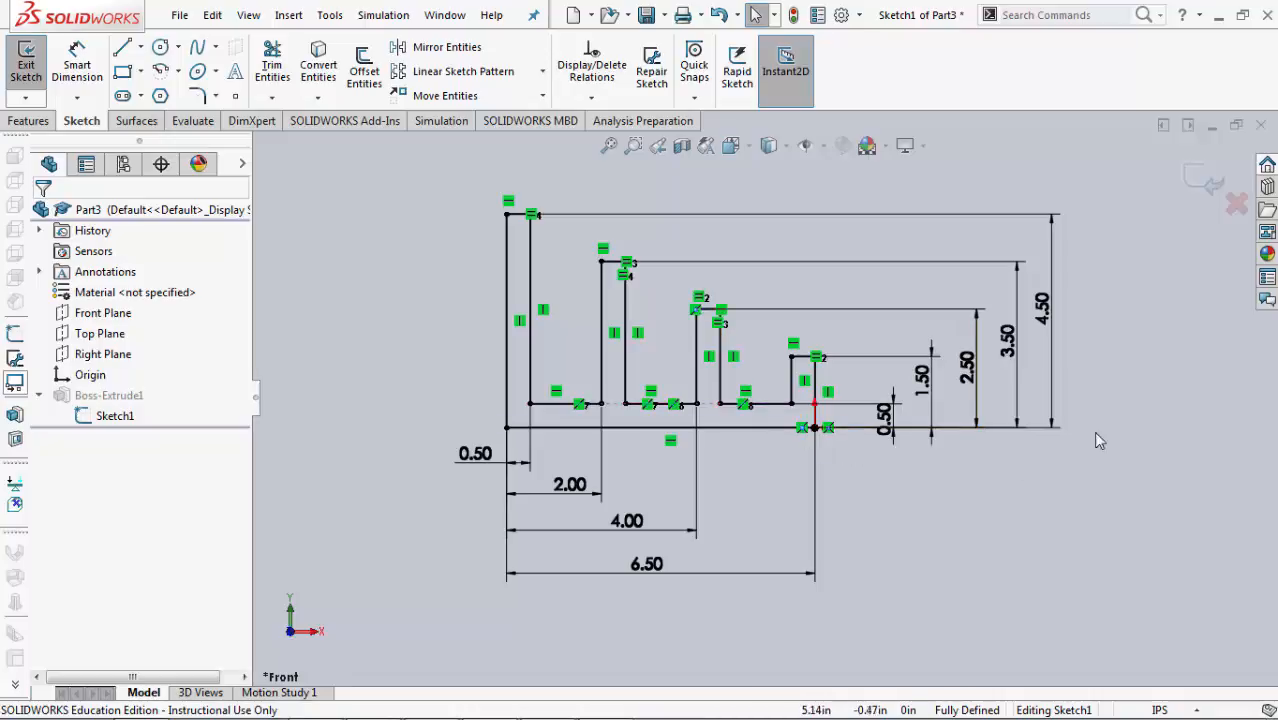
{"action": "left_click", "coordinate": [1207, 178]}
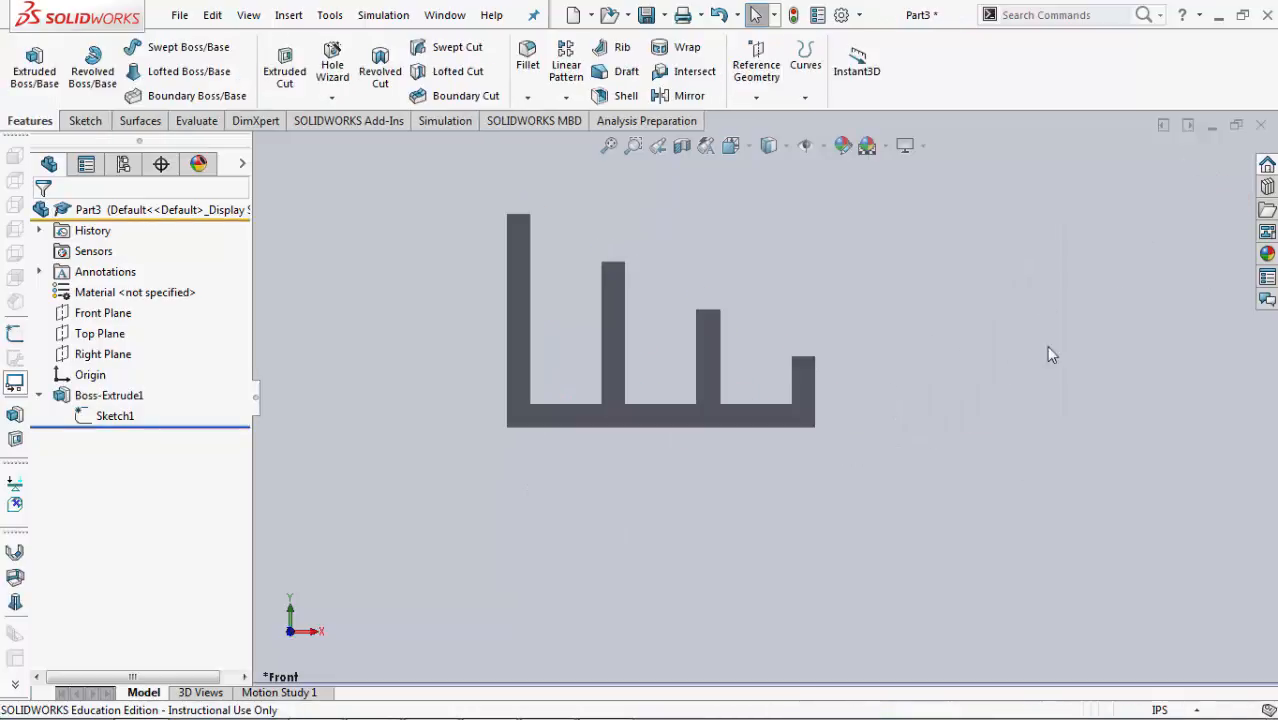
{"action": "left_click", "coordinate": [770, 147]}
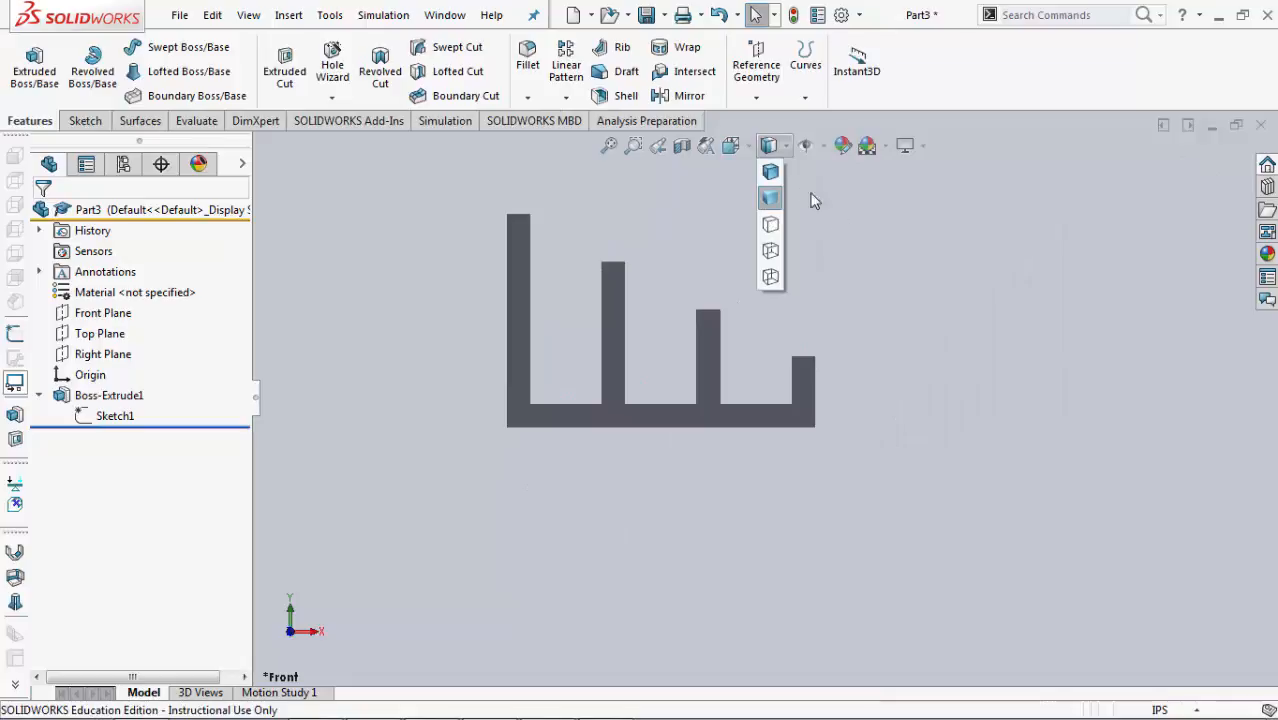
{"action": "left_click", "coordinate": [740, 148]}
{"action": "left_click", "coordinate": [838, 199]}
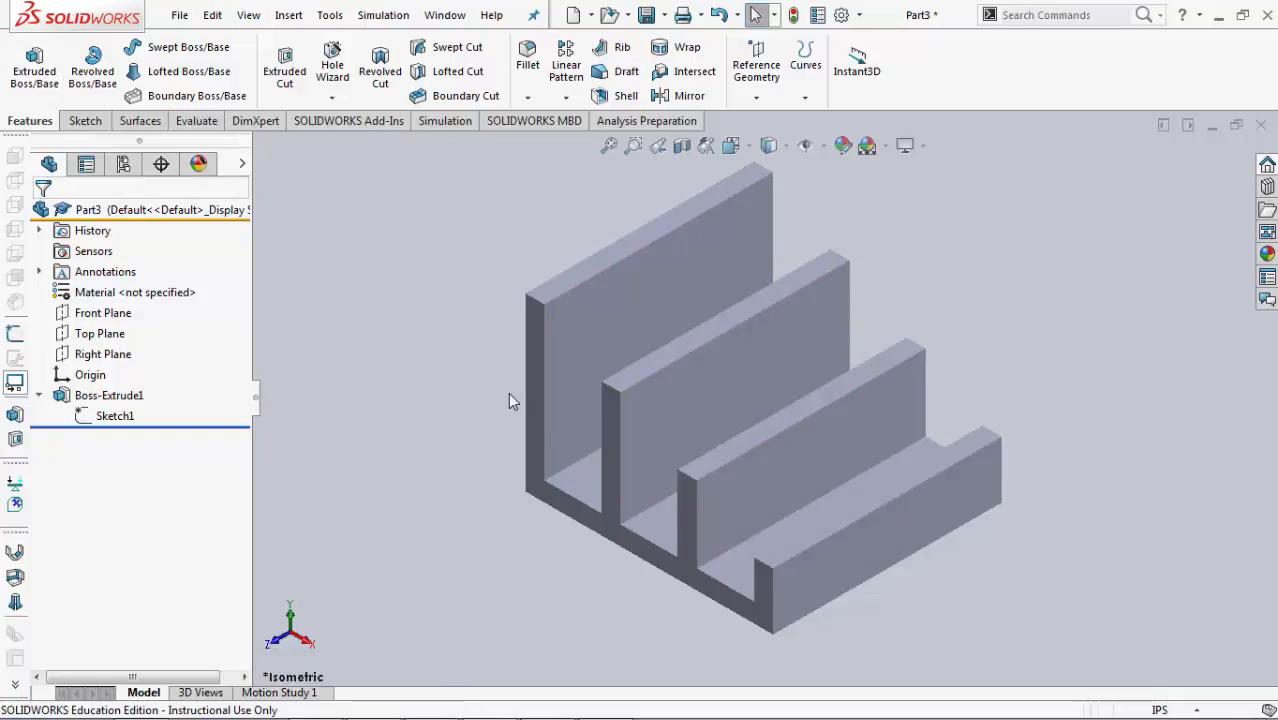
Step: Minimize the finished example part and create a new document from the Part template
{"action": "left_click", "coordinate": [1211, 126]}
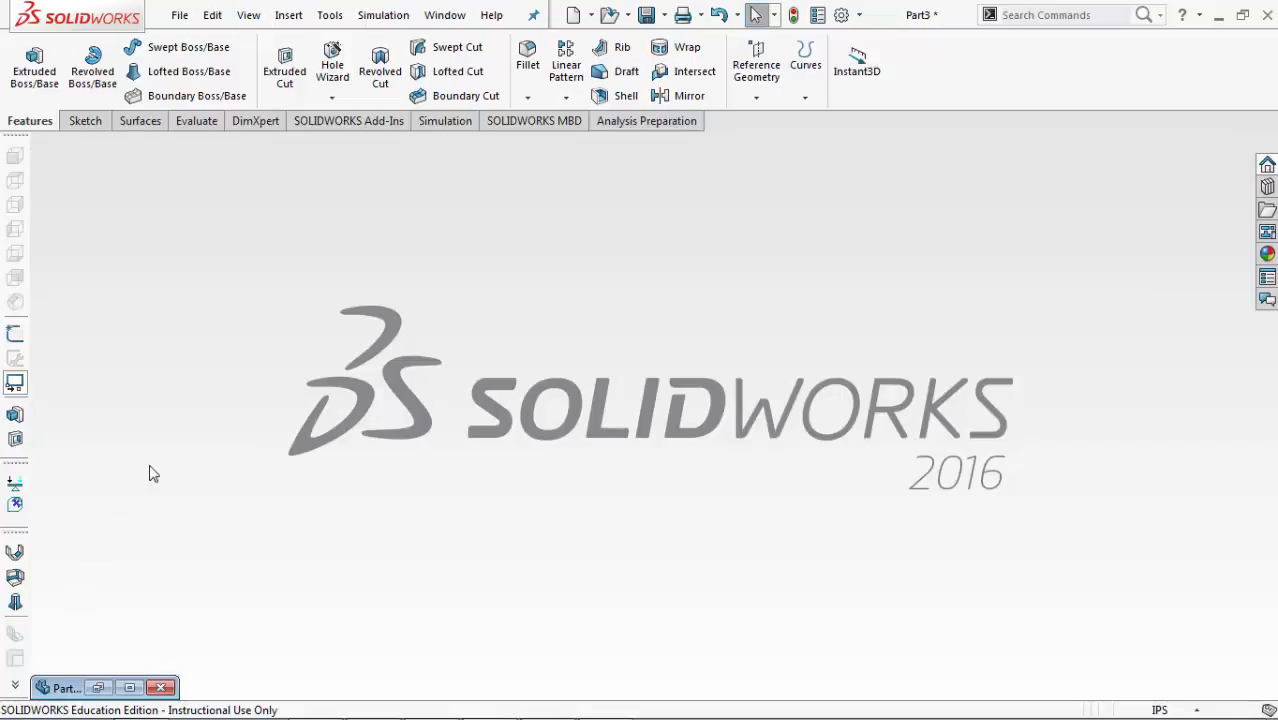
{"action": "left_click", "coordinate": [591, 15]}
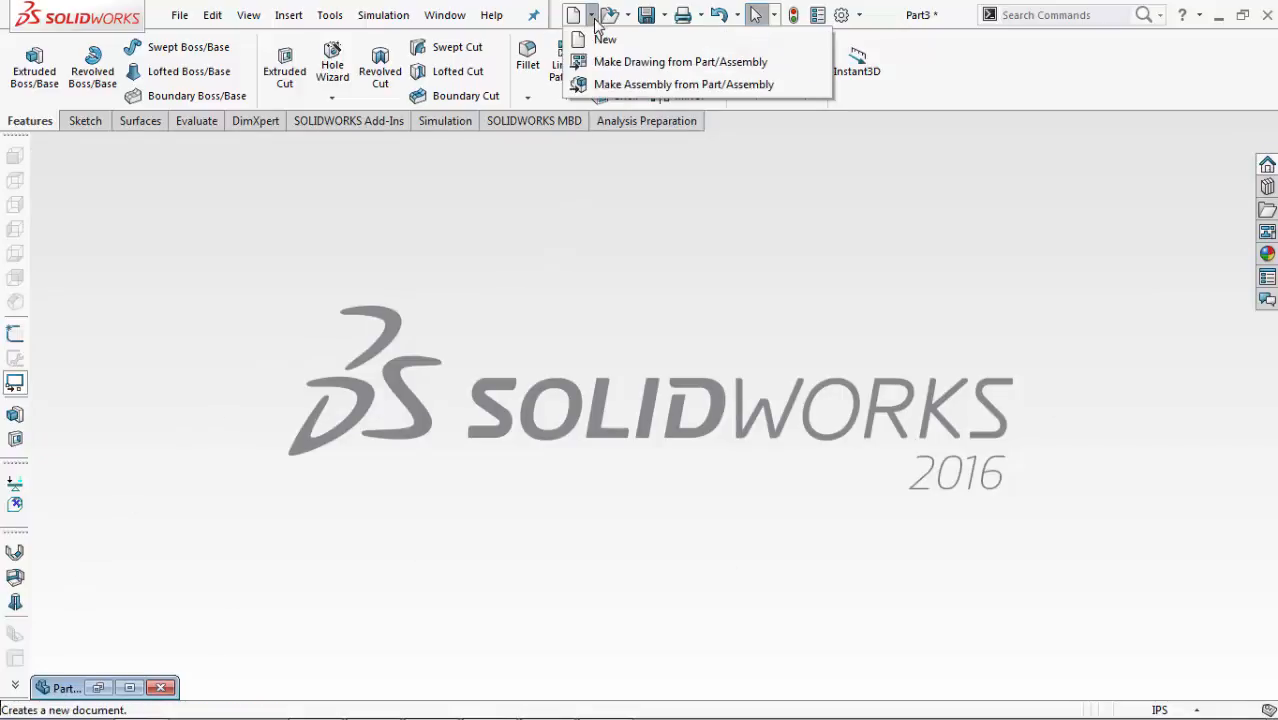
{"action": "left_click", "coordinate": [606, 40]}
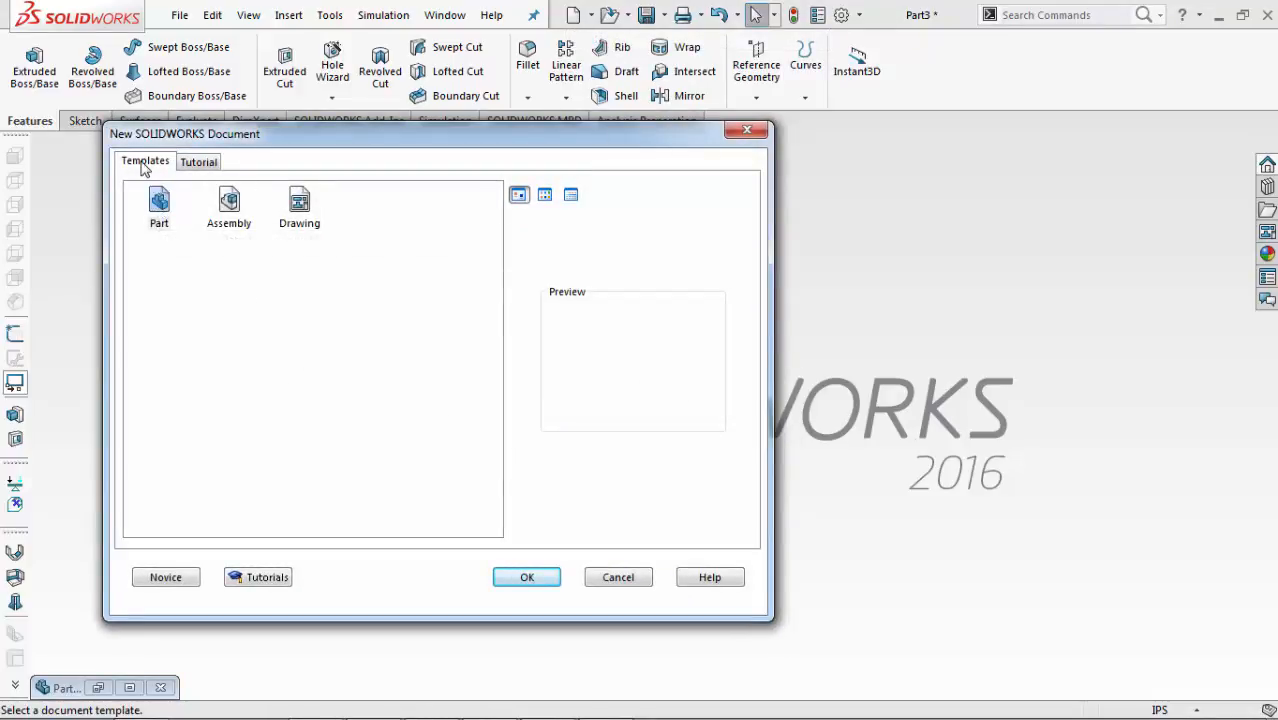
{"action": "left_click", "coordinate": [158, 218]}
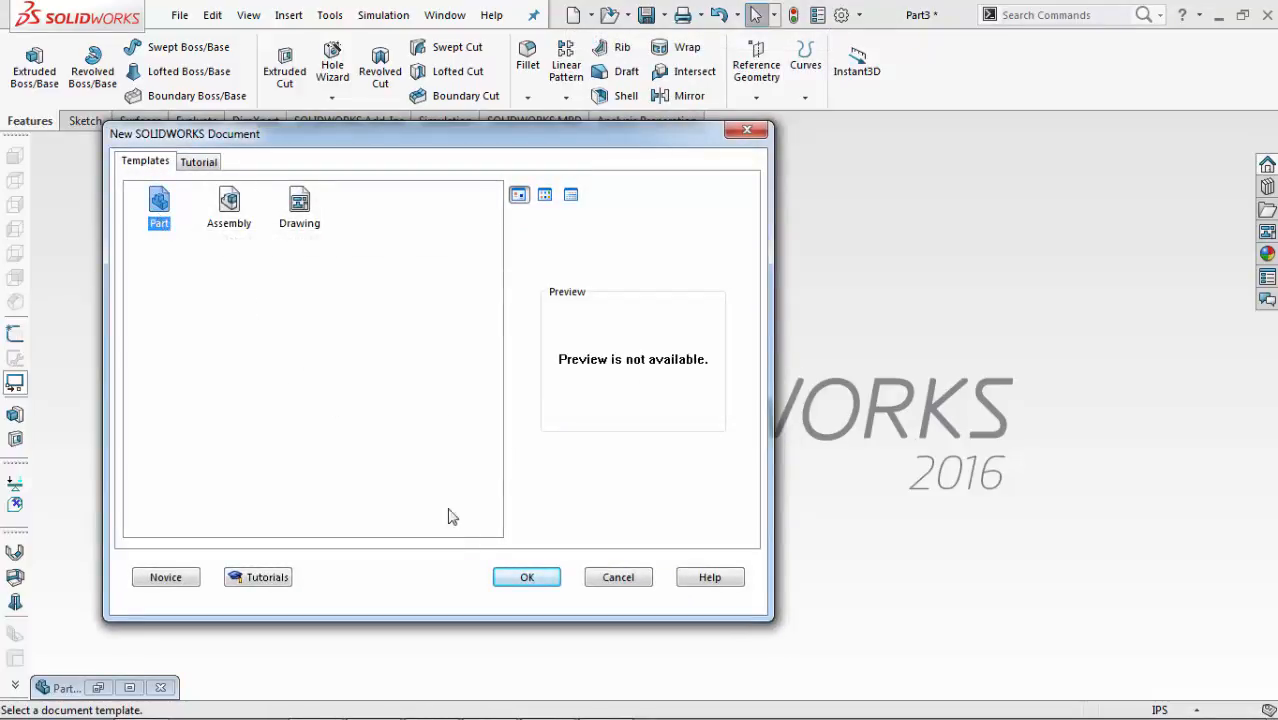
{"action": "left_click", "coordinate": [524, 580]}
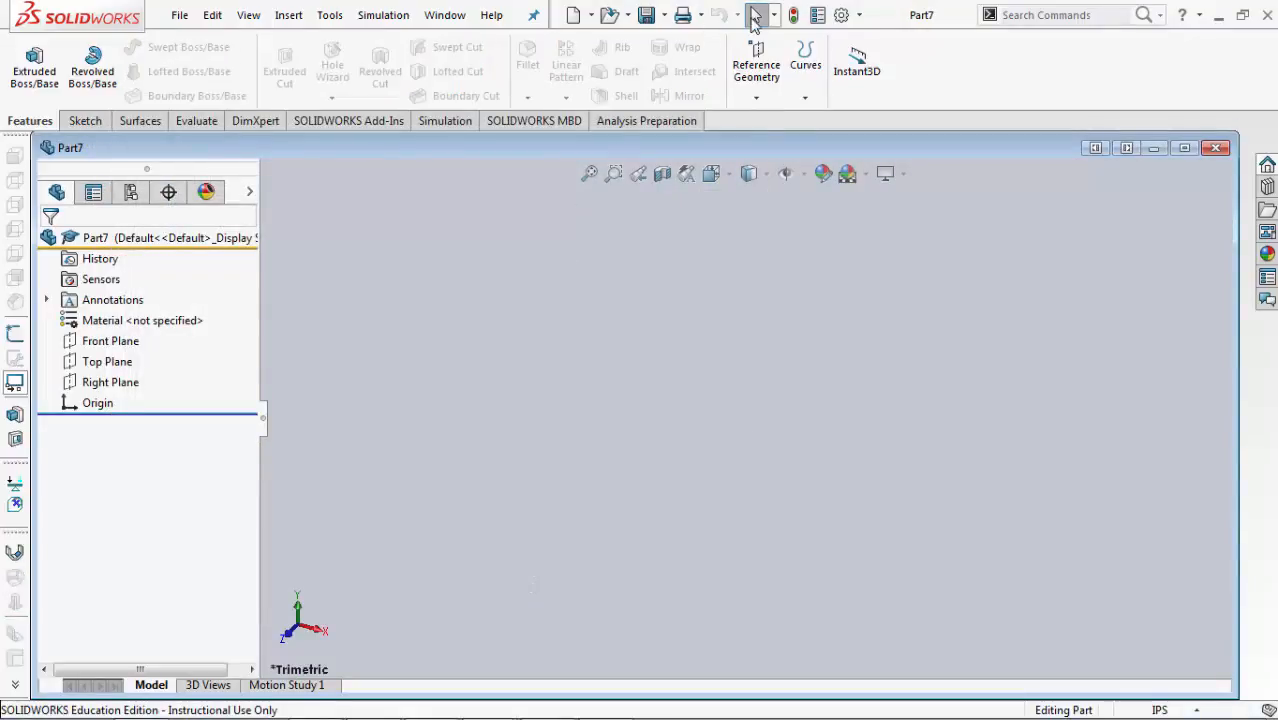
Step: Set the new part's length units to three decimal places (.123) in the IPS unit system
{"action": "left_click", "coordinate": [842, 16]}
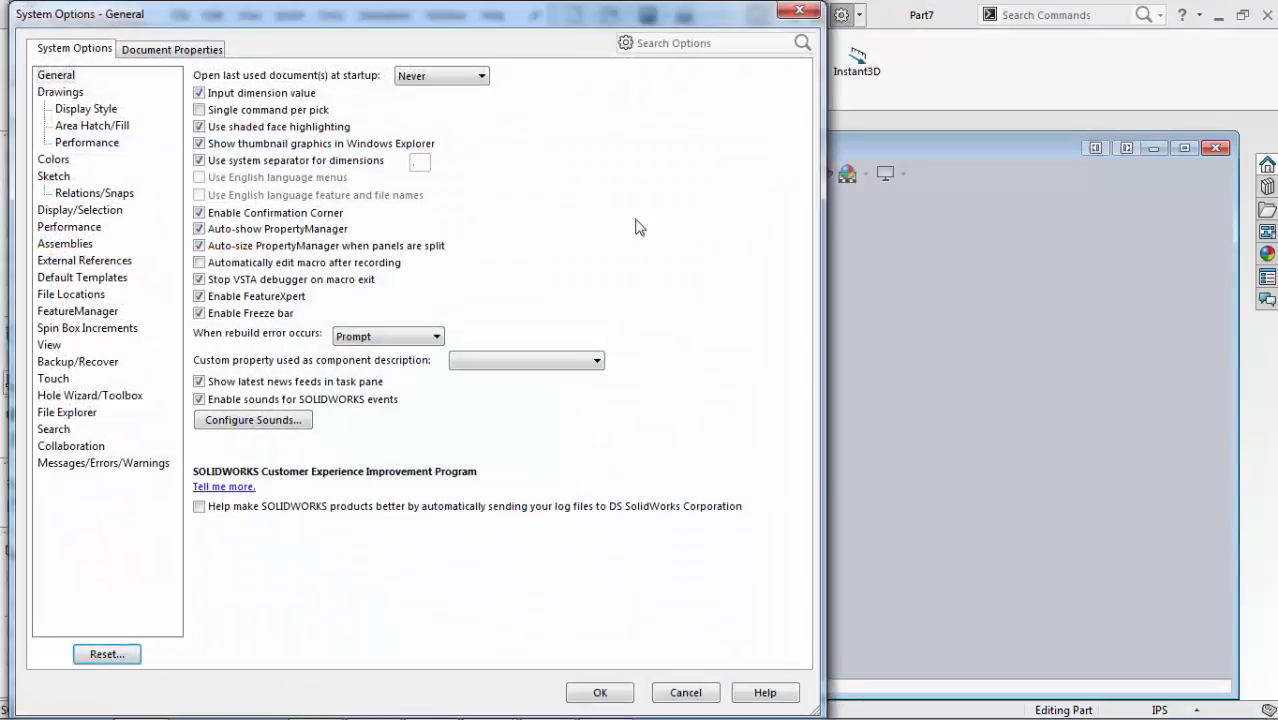
{"action": "left_click", "coordinate": [181, 50]}
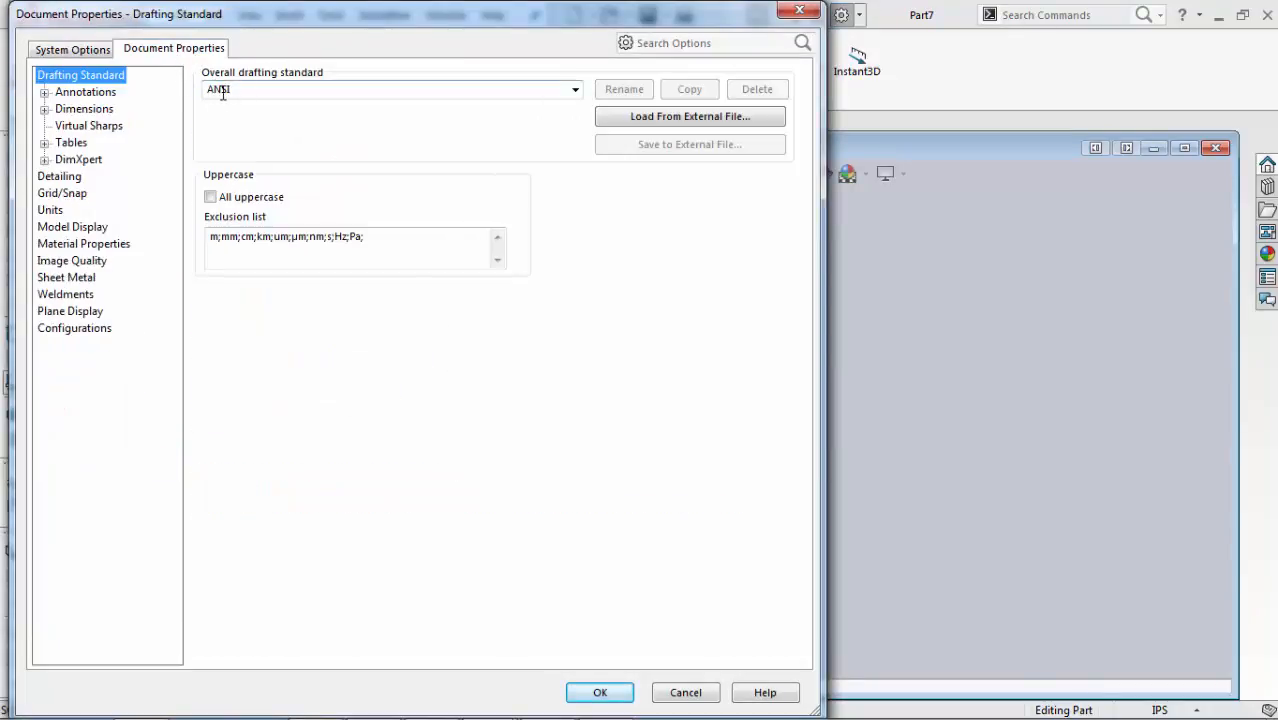
{"action": "left_click", "coordinate": [50, 212]}
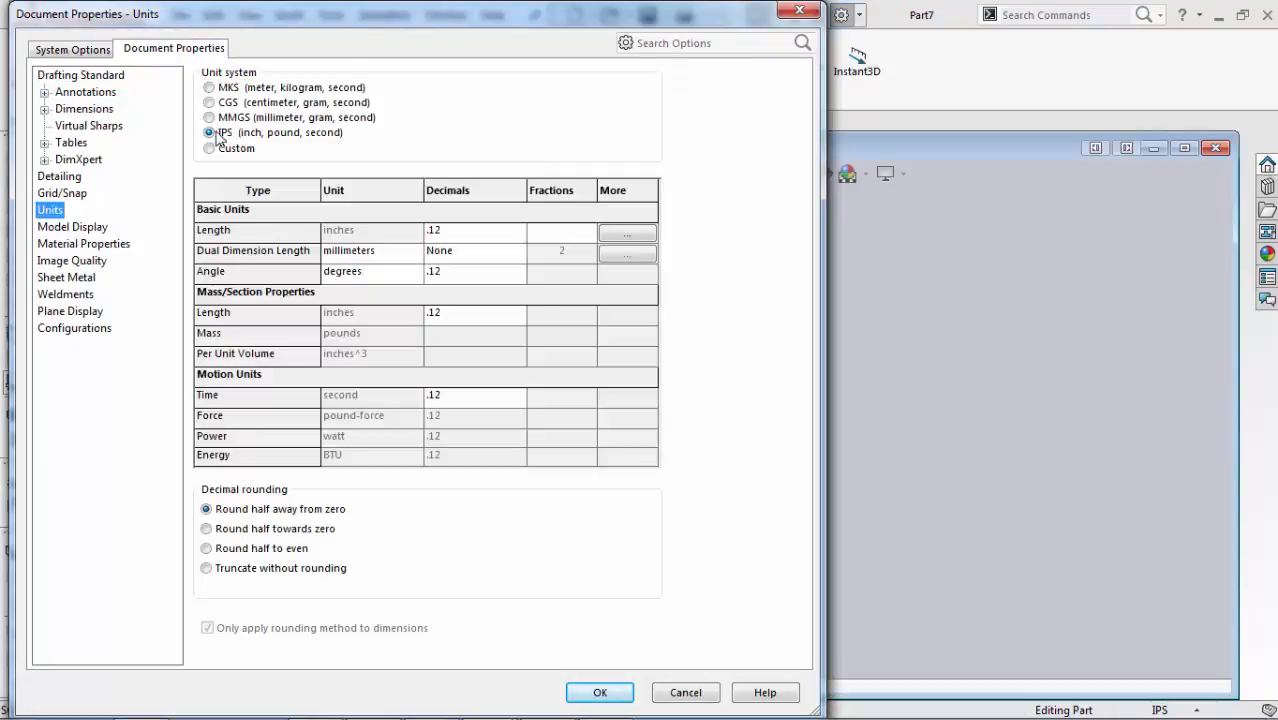
{"action": "left_click", "coordinate": [518, 232]}
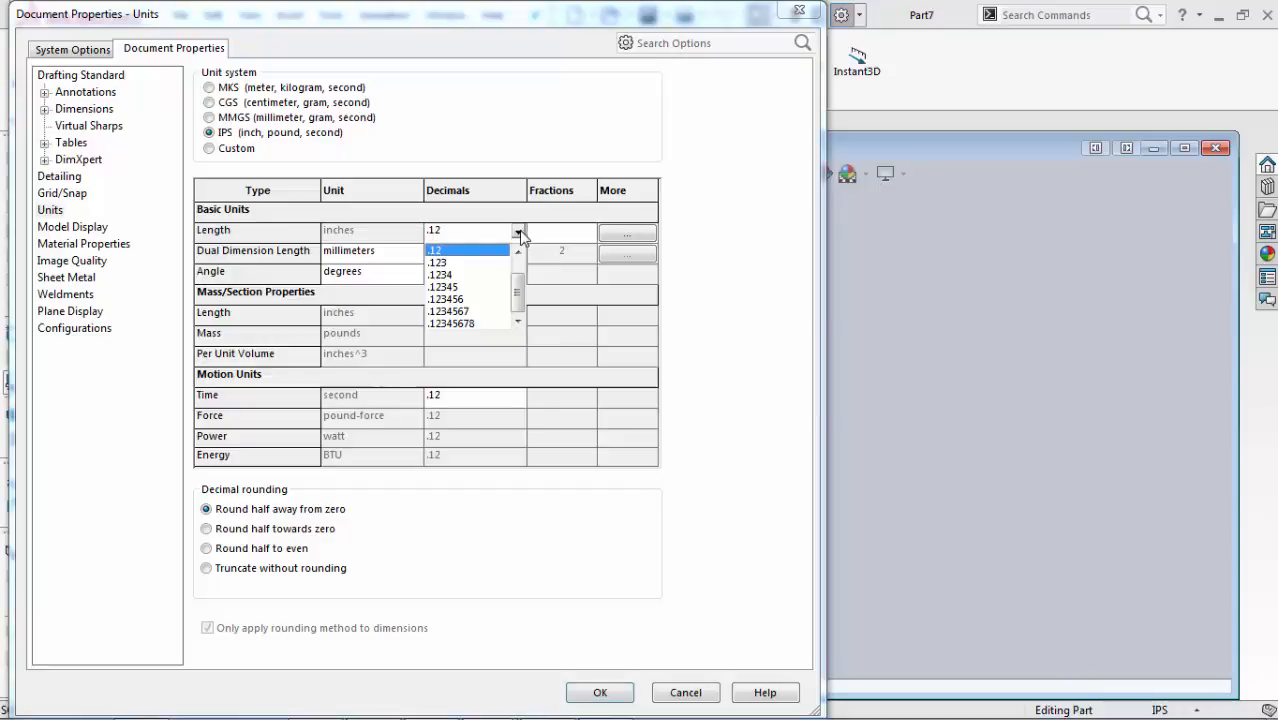
{"action": "left_click", "coordinate": [440, 263]}
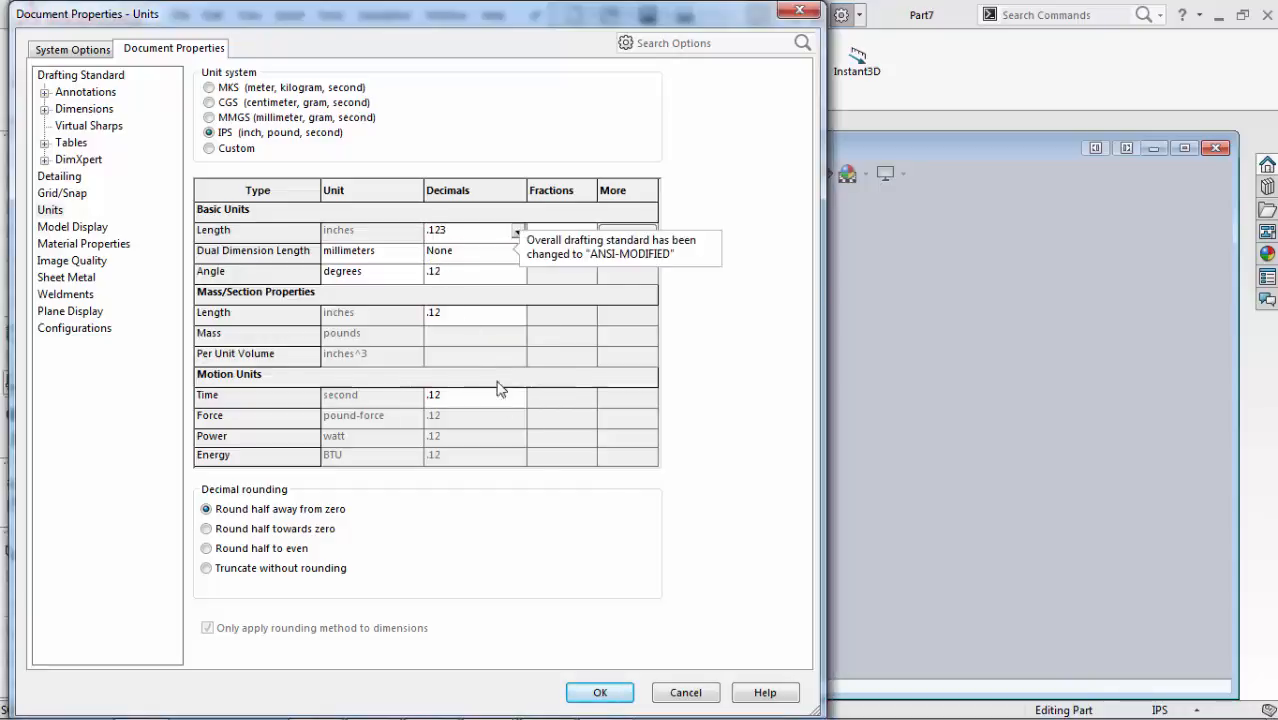
{"action": "left_click", "coordinate": [600, 693]}
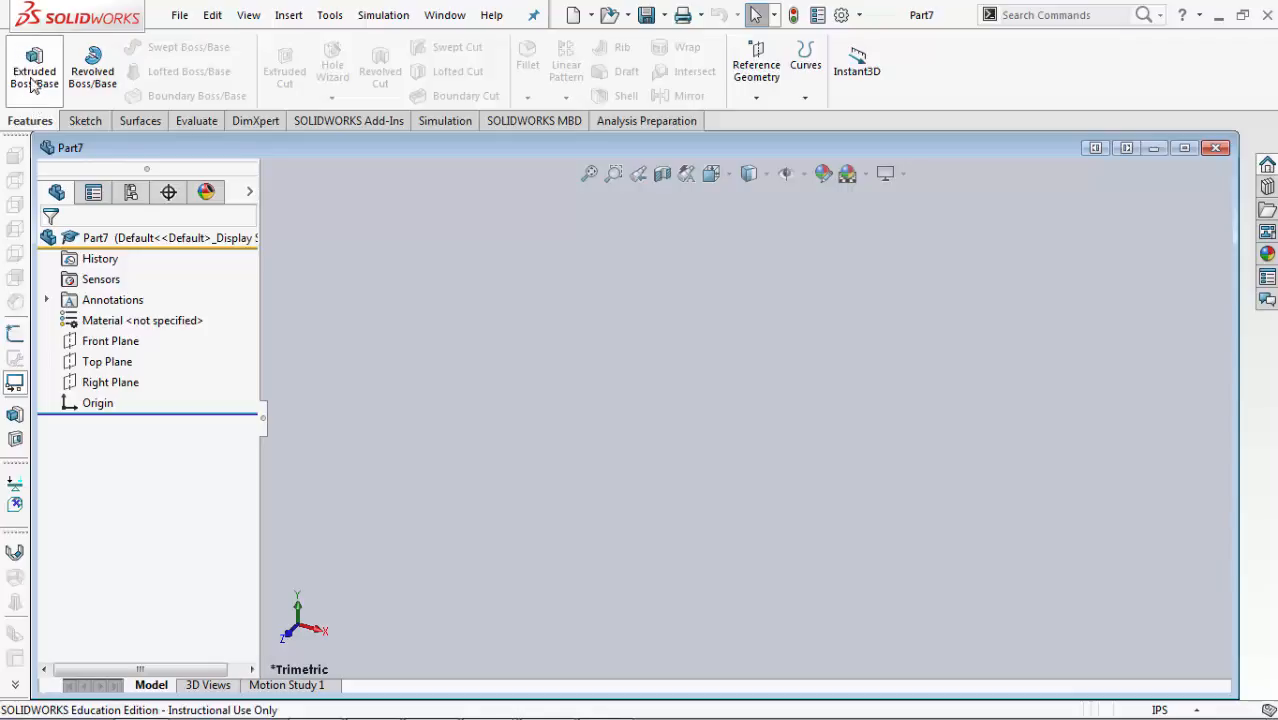
Step: Start a new sketch on the Front Plane, with no drawing tool active
{"action": "left_click", "coordinate": [85, 121]}
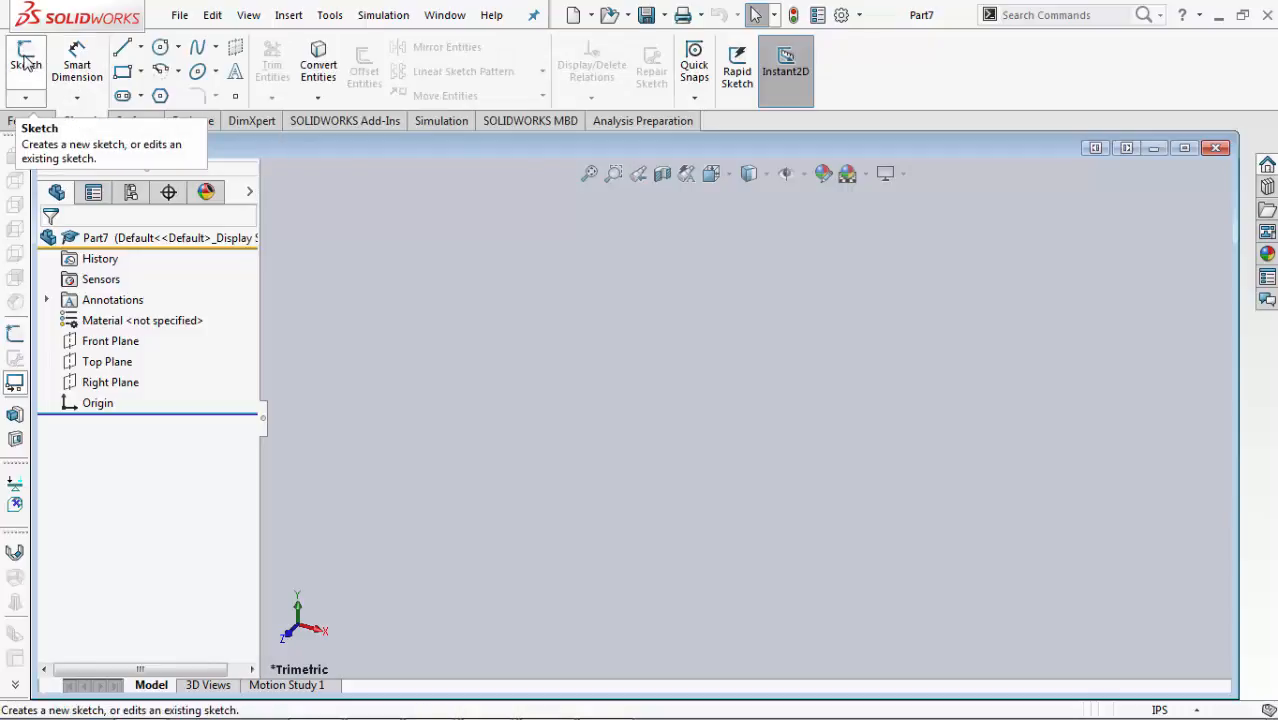
{"action": "left_click", "coordinate": [25, 60]}
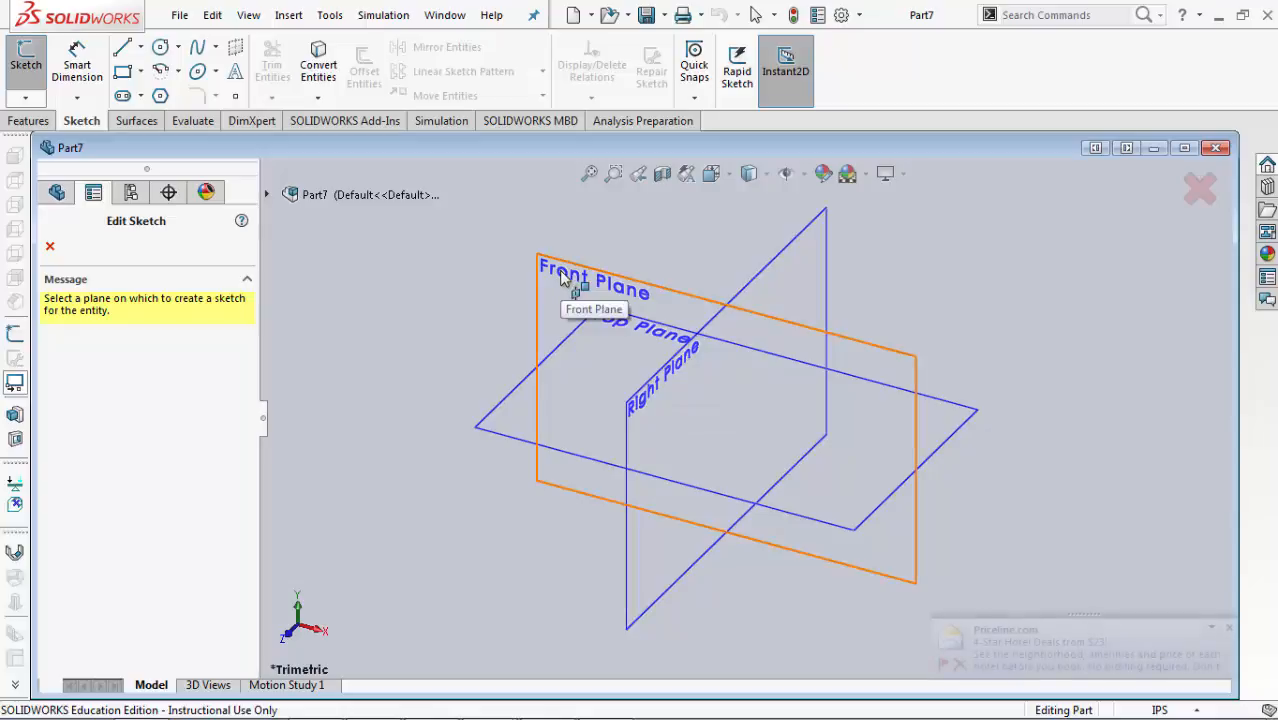
{"action": "left_click", "coordinate": [1229, 627]}
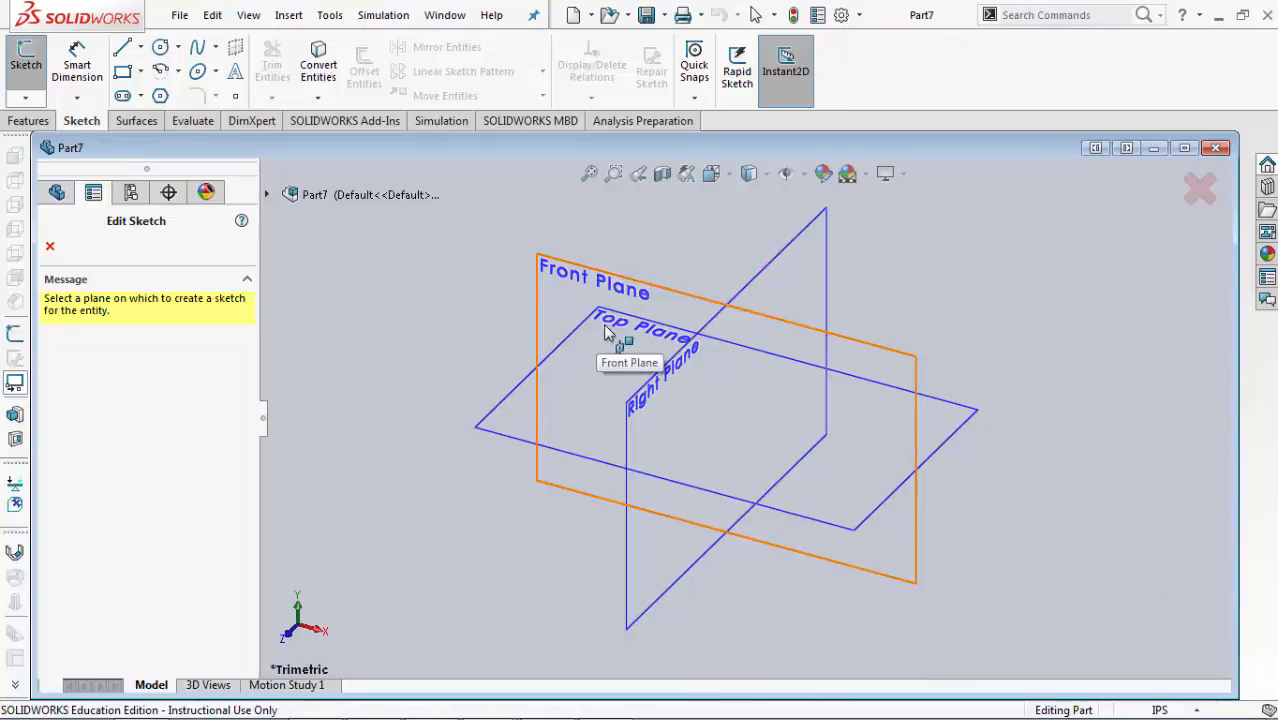
{"action": "left_click", "coordinate": [561, 276]}
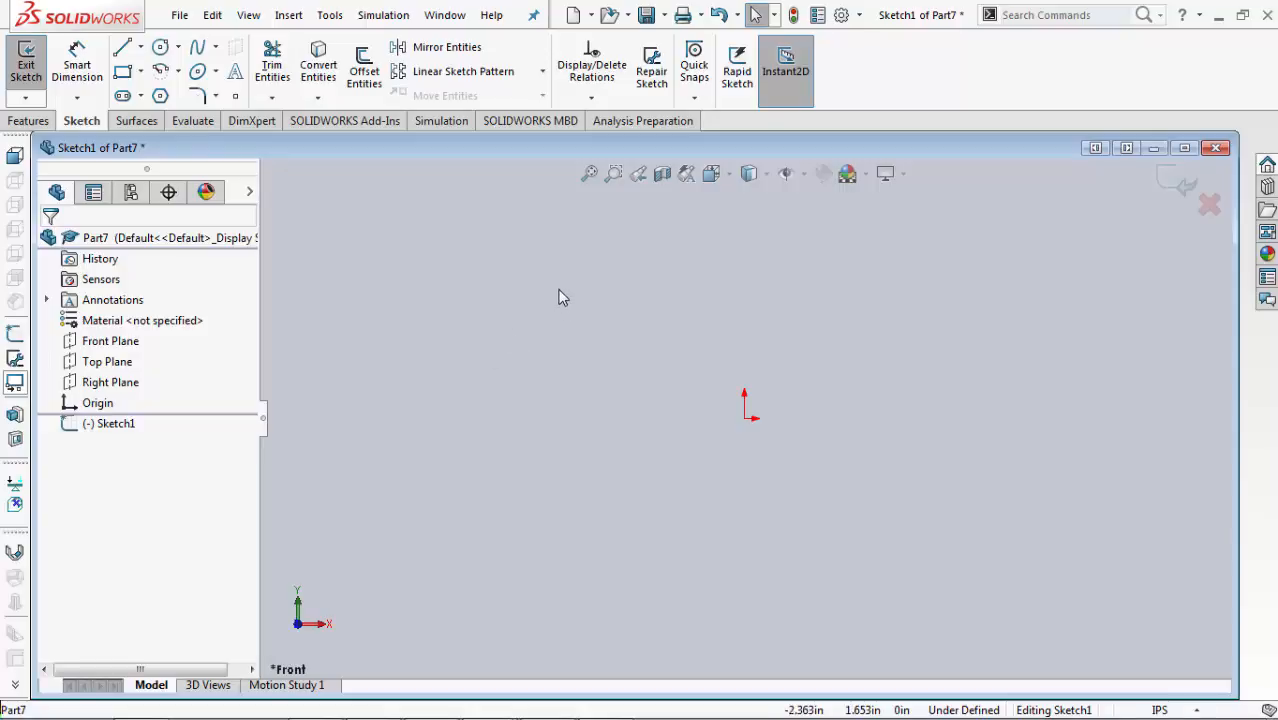
{"action": "right_click_drag", "start_coordinate": [325, 218], "coordinate": [76, 250]}
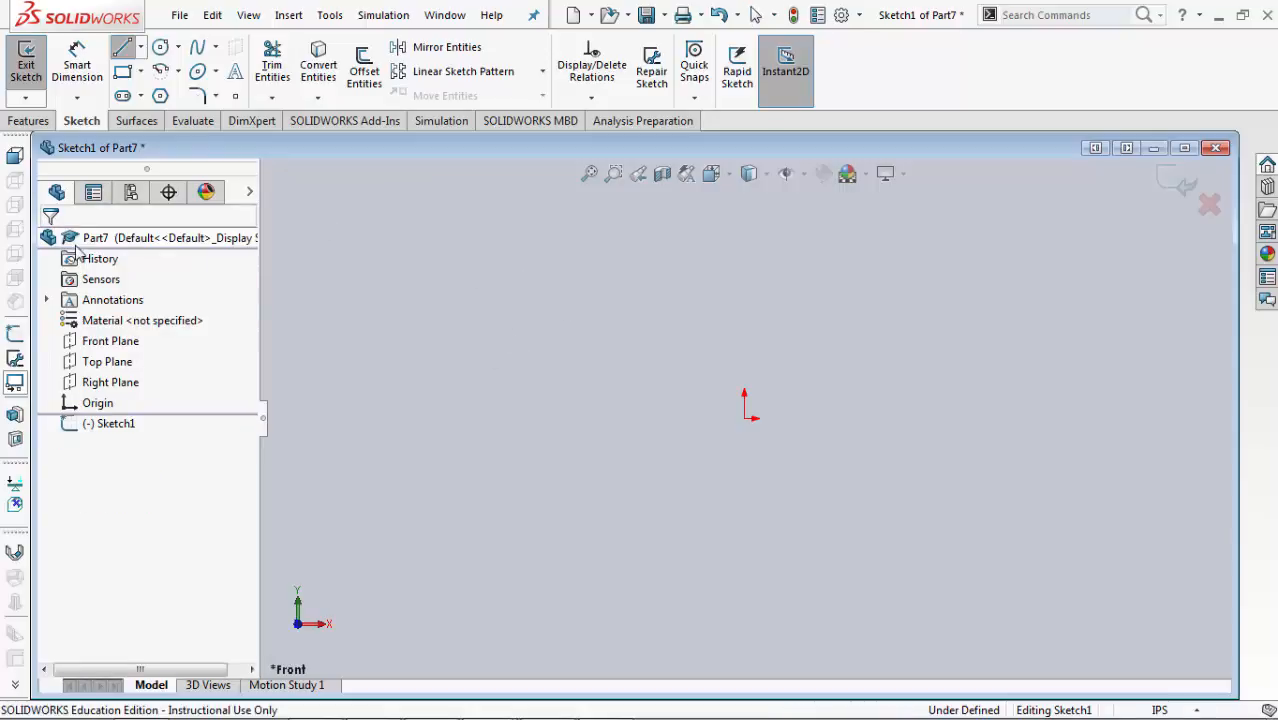
{"action": "key", "text": "Escape"}
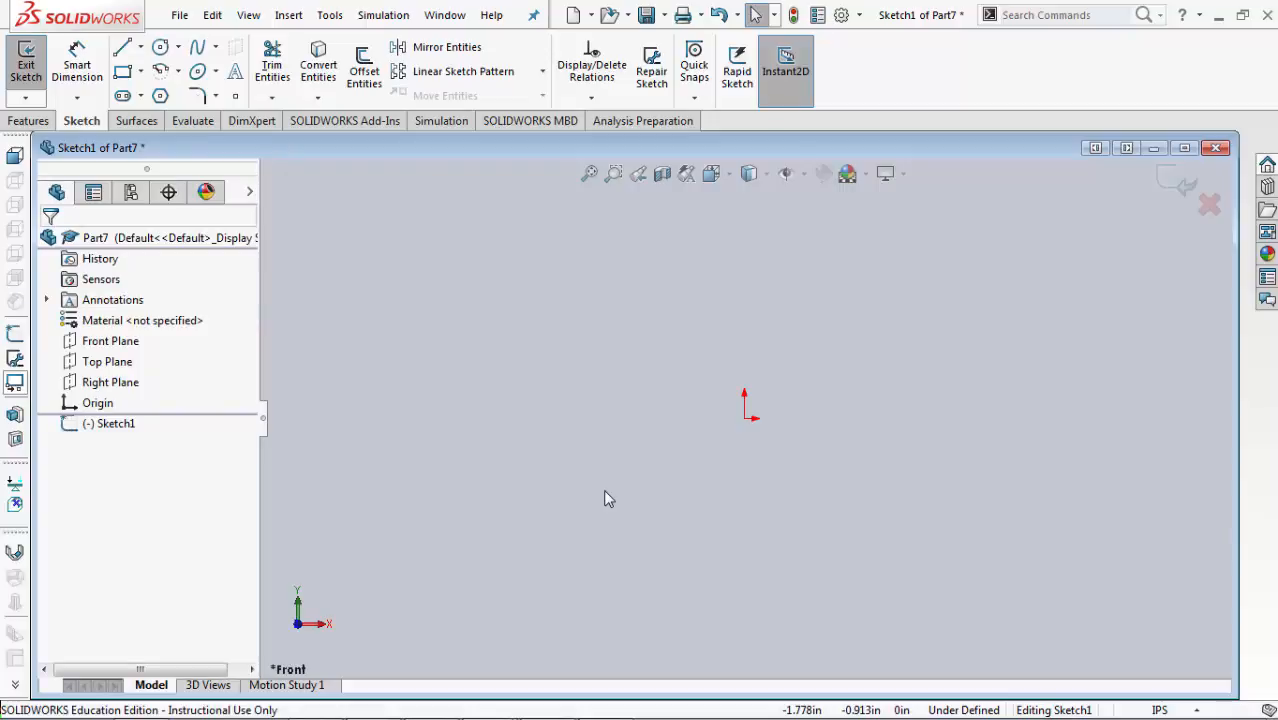
Step: Draw the tall first fin with the Line tool: a vertical about 3.10 in, a top about 0.47 in, and a shorter inner vertical
{"action": "left_click", "coordinate": [121, 47]}
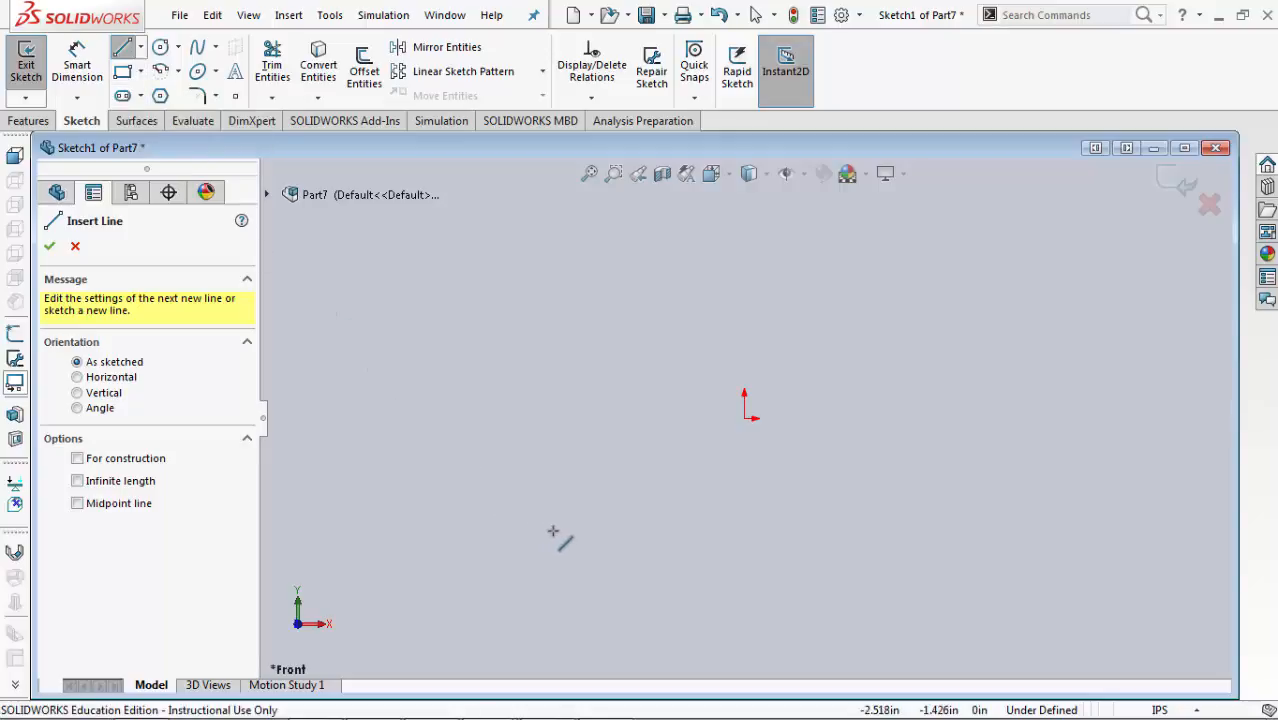
{"action": "left_click", "coordinate": [408, 537]}
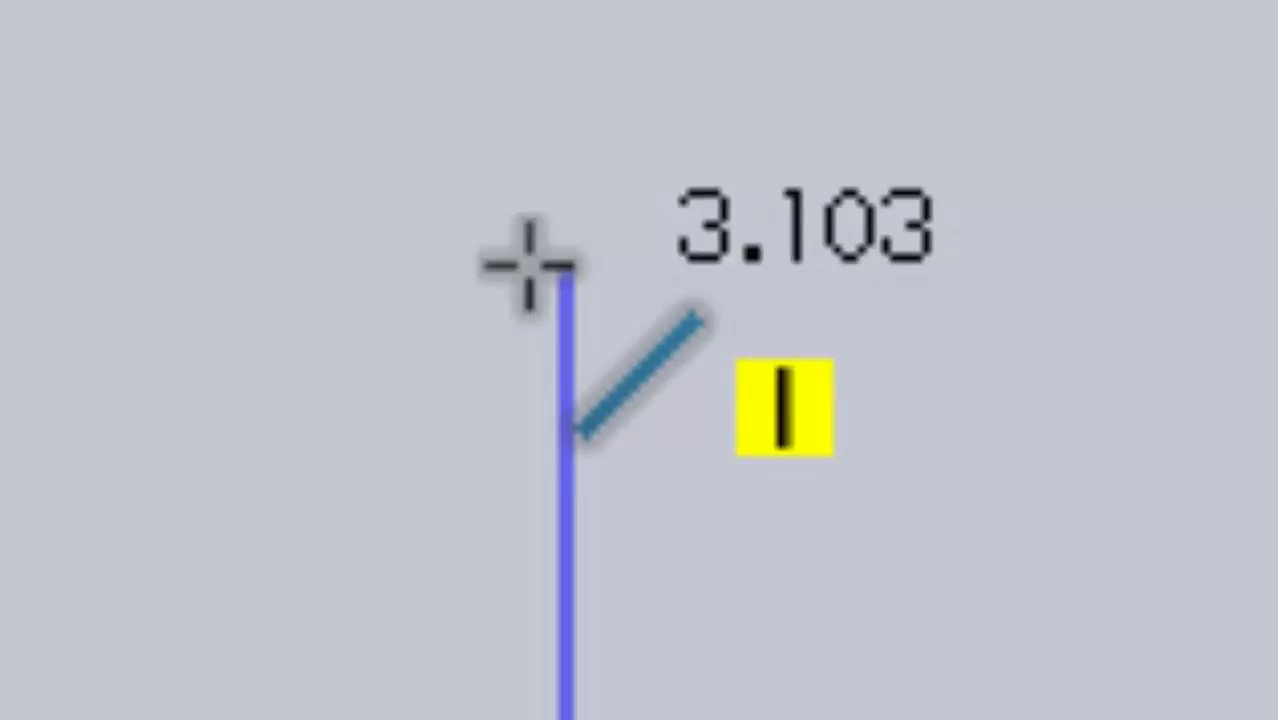
{"action": "left_click", "coordinate": [564, 267]}
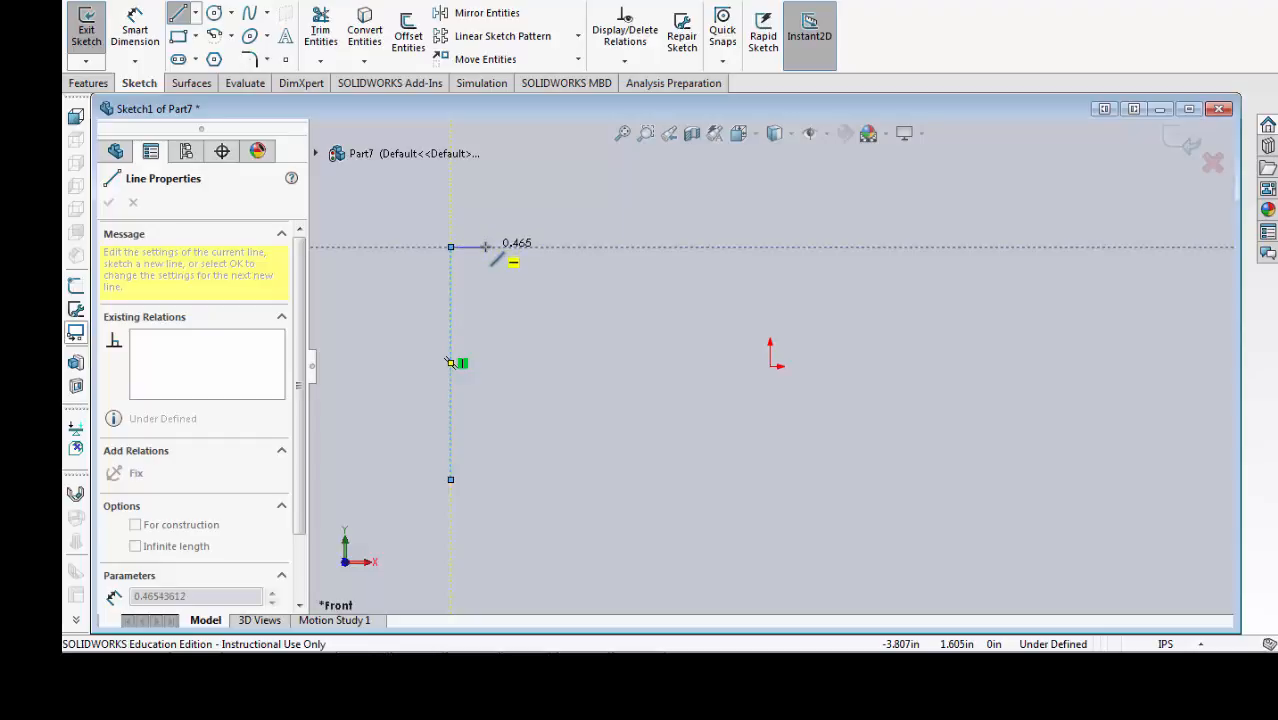
{"action": "left_click", "coordinate": [485, 246]}
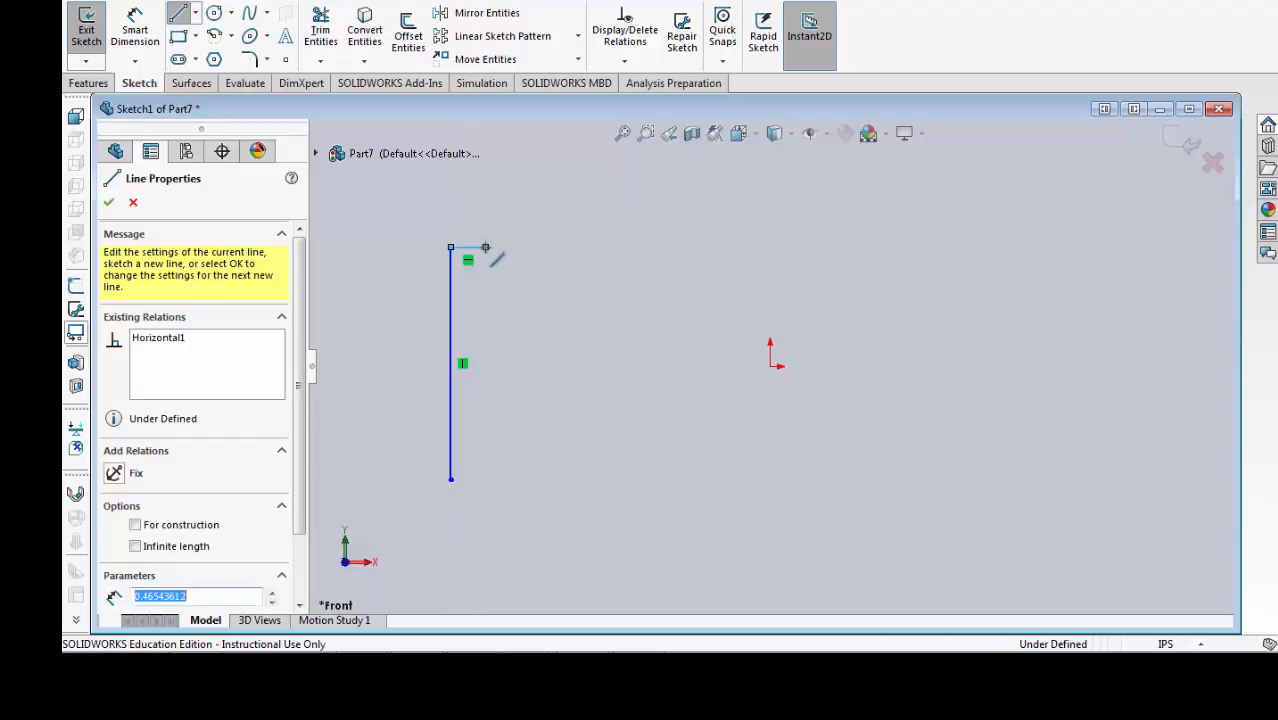
{"action": "left_click", "coordinate": [485, 431]}
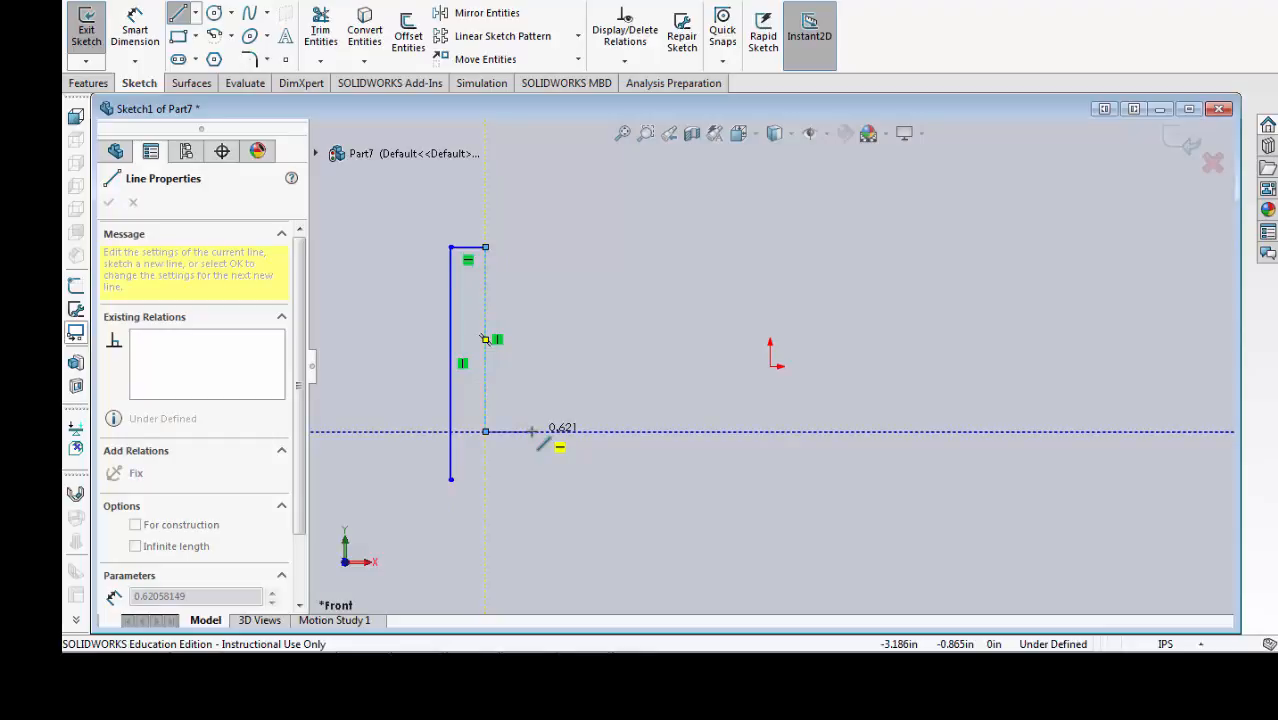
Step: Continue the profile with a floor segment about 0.62 in long and a lower second fin with a slanted top about 0.80 in long
{"action": "left_click", "coordinate": [531, 431]}
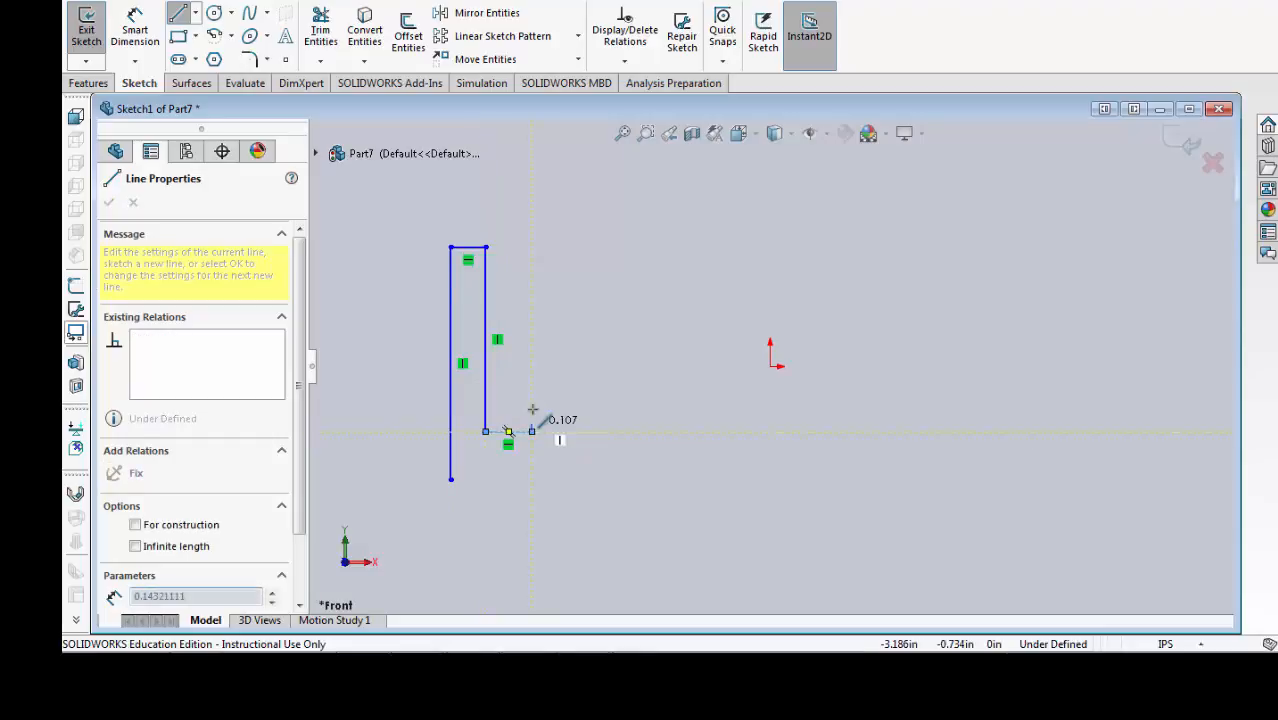
{"action": "left_click", "coordinate": [531, 302]}
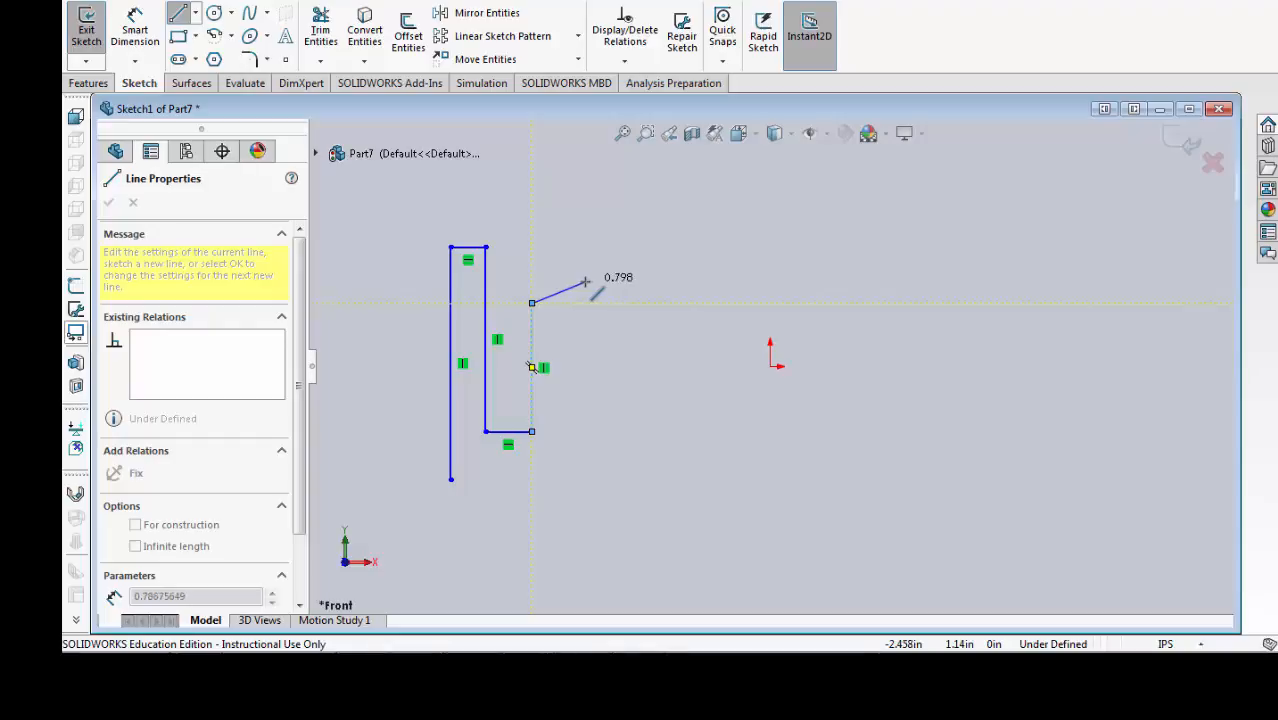
{"action": "left_click", "coordinate": [585, 282]}
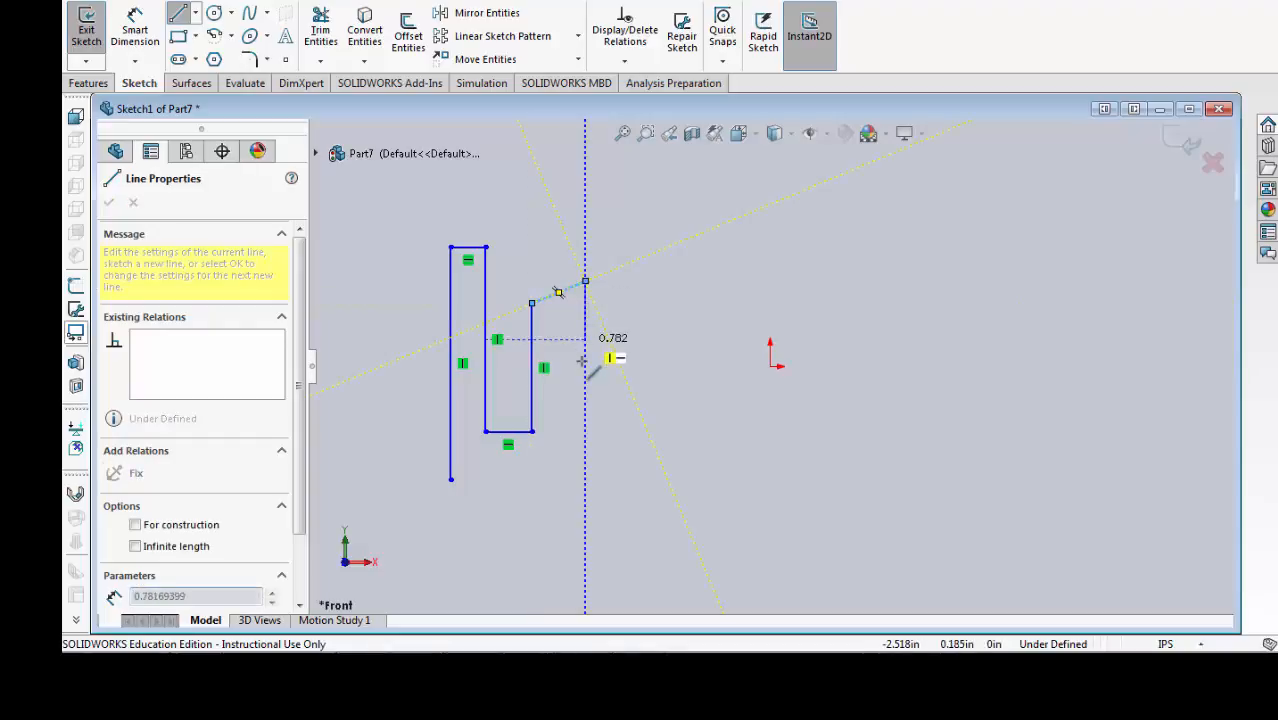
{"action": "left_click", "coordinate": [585, 431]}
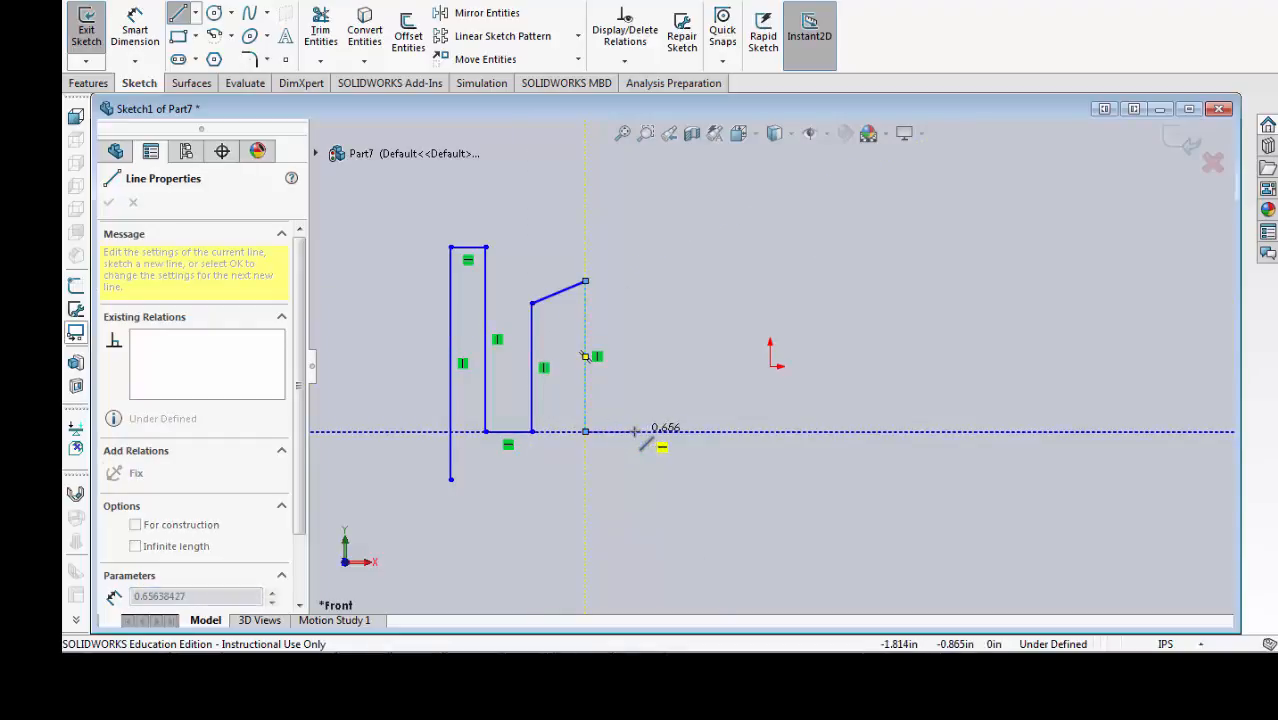
Step: Continue with a floor segment about 0.66 in long and a flat-topped third fin about 1.01 in high, ending at floor level
{"action": "left_click", "coordinate": [634, 431]}
{"action": "left_click", "coordinate": [634, 356]}
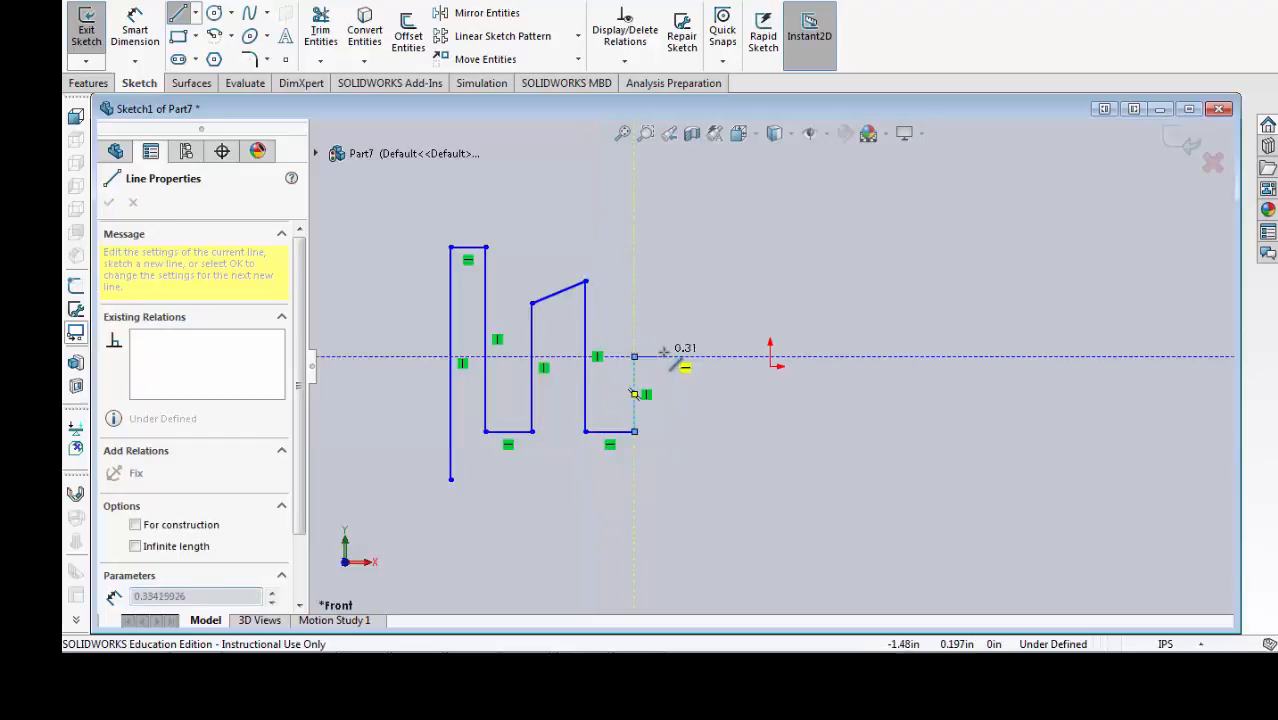
{"action": "left_click", "coordinate": [677, 356]}
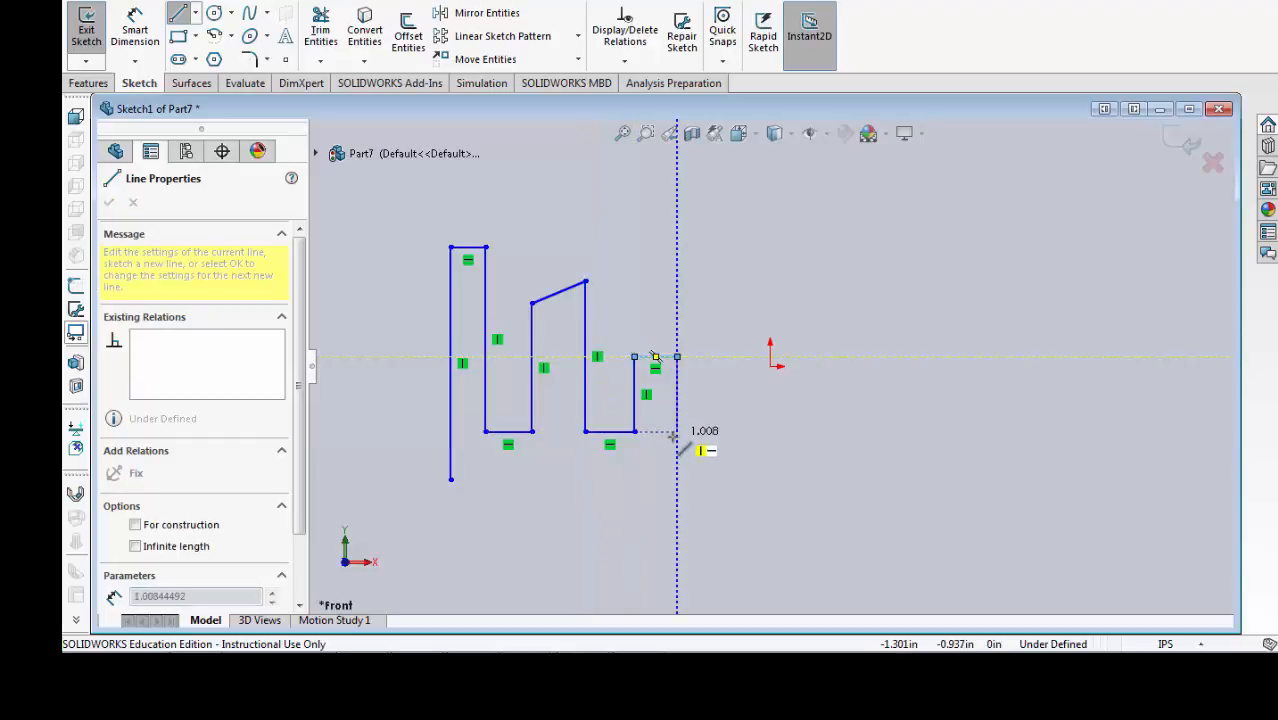
{"action": "left_click", "coordinate": [677, 431]}
Step: Finish the outline with a floor segment, a fourth fin about 0.50 in high and 0.51 in wide, its outer side and a bottom line
{"action": "left_click", "coordinate": [706, 431]}
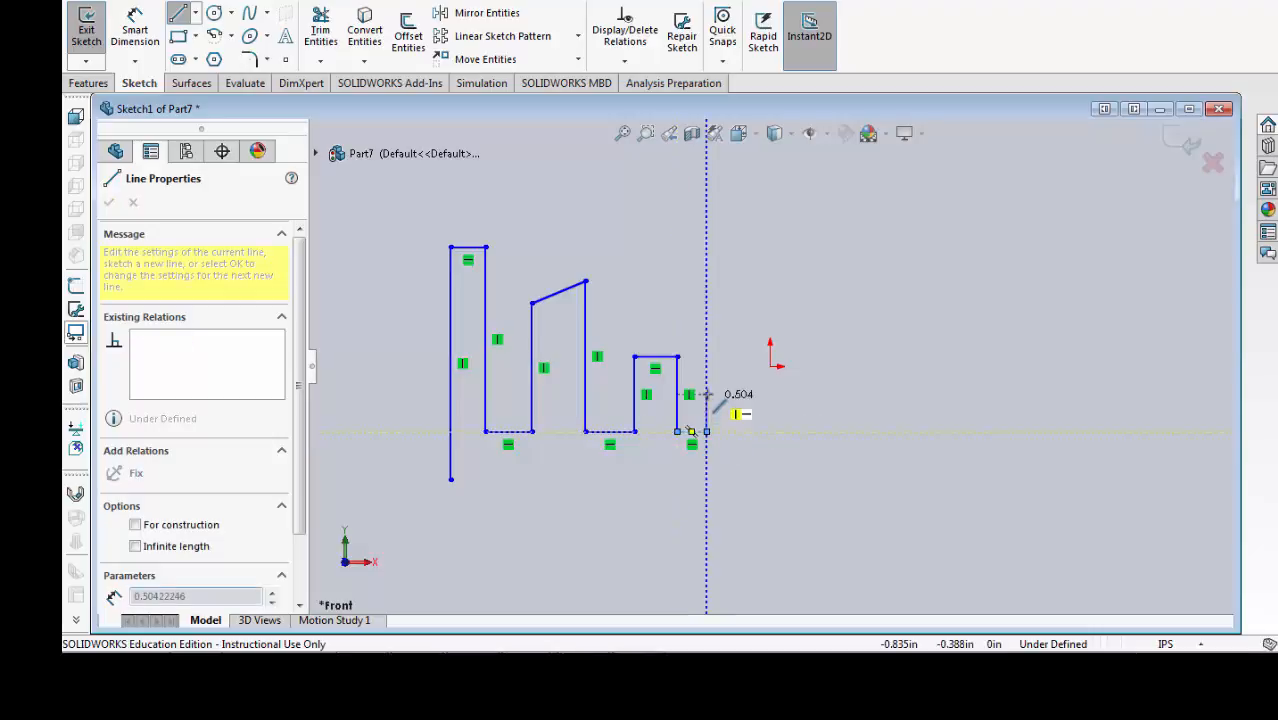
{"action": "left_click", "coordinate": [706, 394]}
{"action": "left_click", "coordinate": [744, 394]}
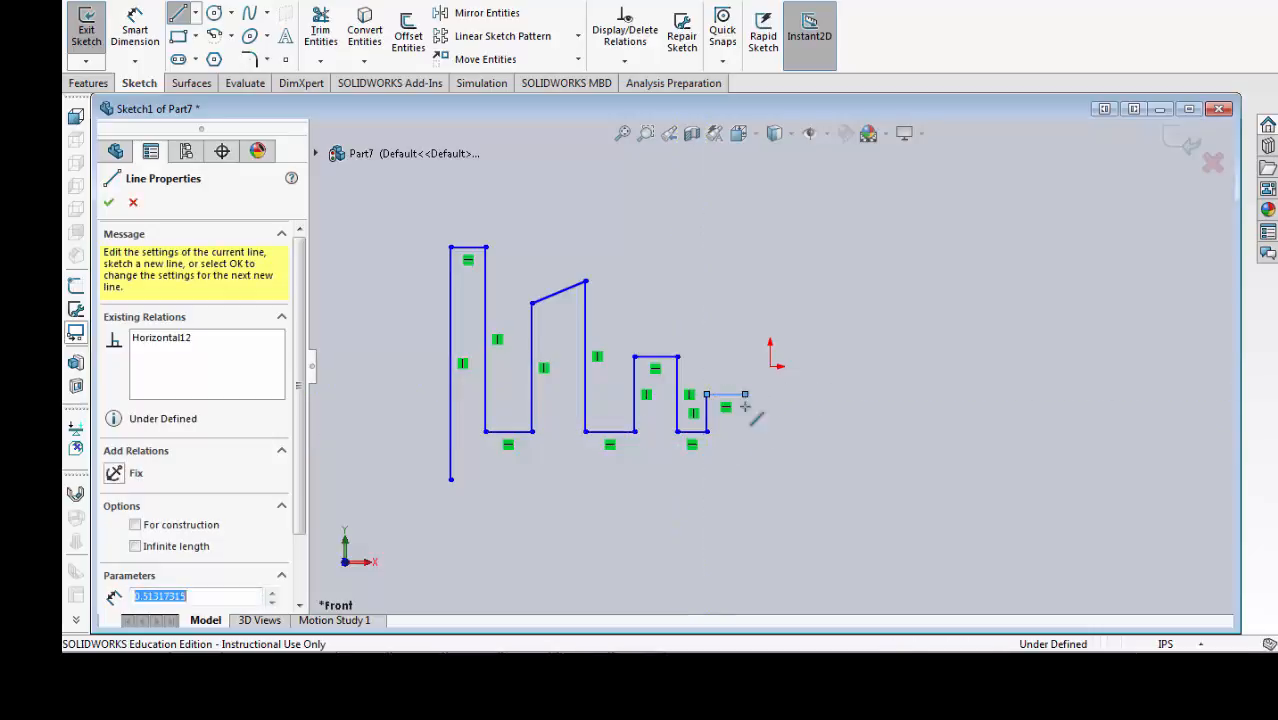
{"action": "left_click", "coordinate": [744, 479]}
{"action": "left_click", "coordinate": [447, 479]}
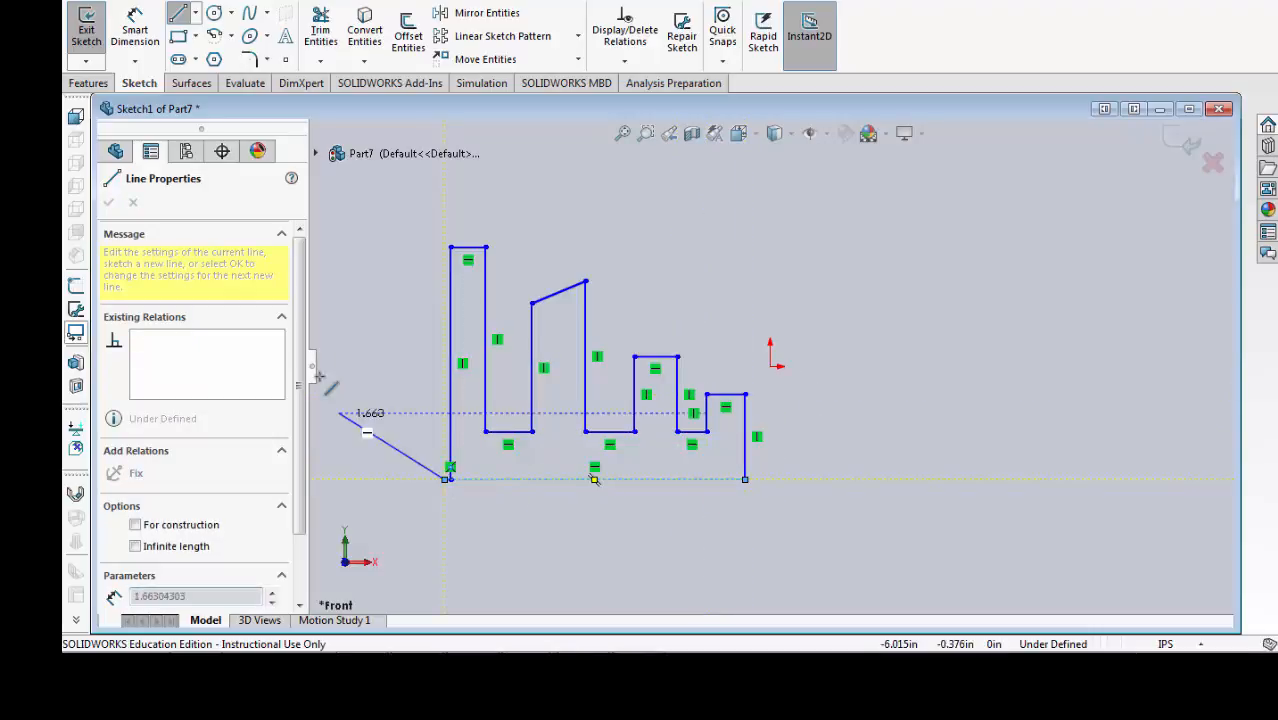
{"action": "right_click", "coordinate": [352, 355]}
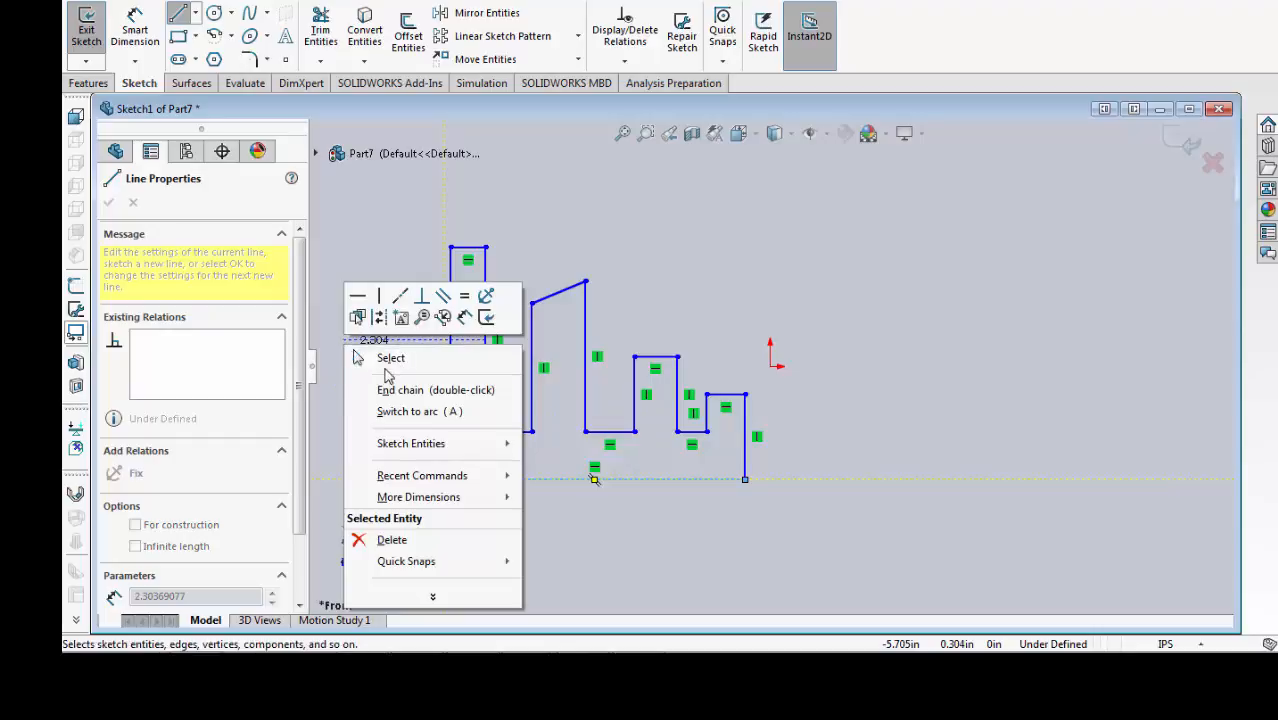
{"action": "left_click", "coordinate": [392, 358]}
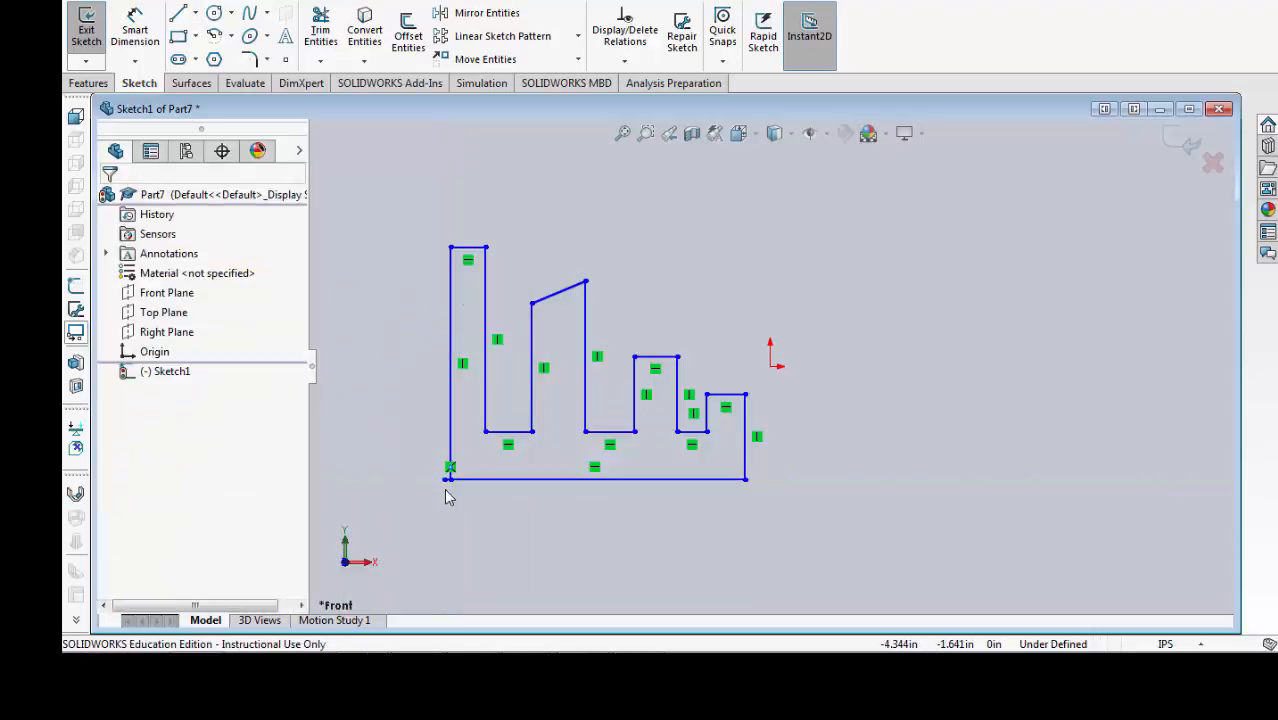
Step: Close the profile by merging the bottom line's loose end onto the lower endpoint of the first fin's outer vertical
{"action": "scroll", "coordinate": [452, 490], "scroll_direction": "up", "scroll_amount": 1}
{"action": "scroll", "coordinate": [505, 468], "scroll_direction": "down", "scroll_amount": 3}
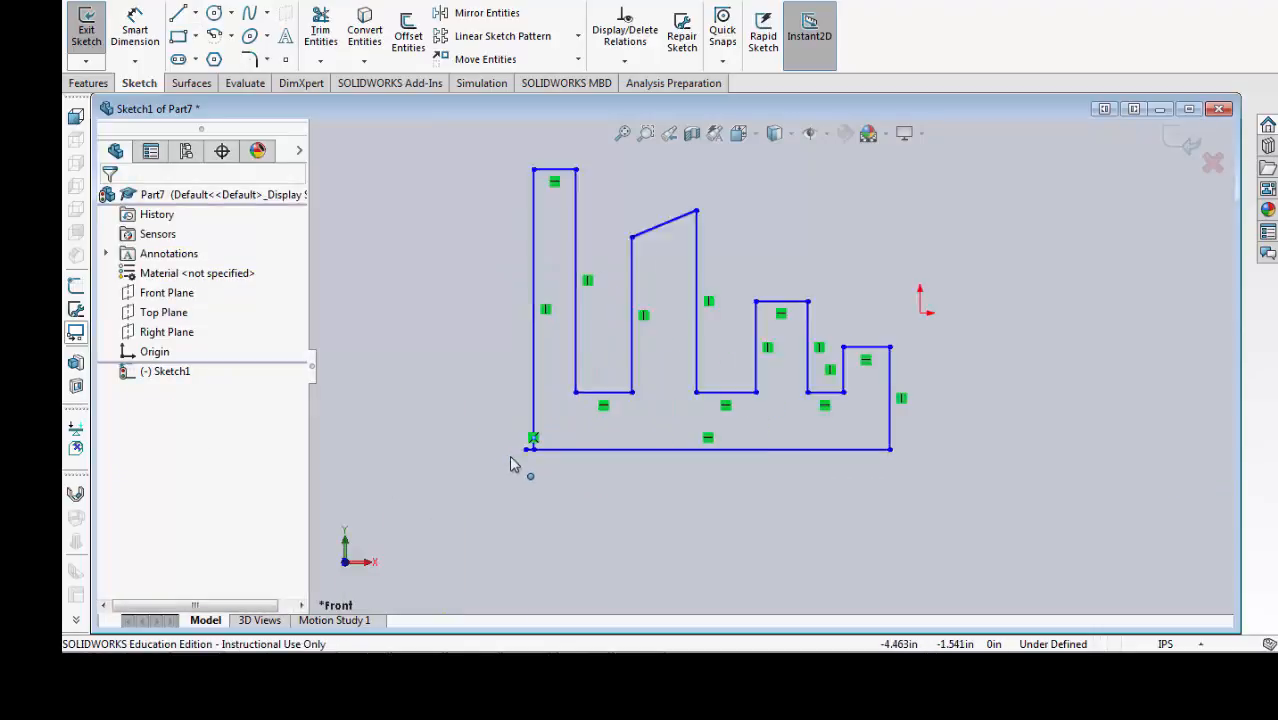
{"action": "scroll", "coordinate": [577, 449], "scroll_direction": "down", "scroll_amount": 4}
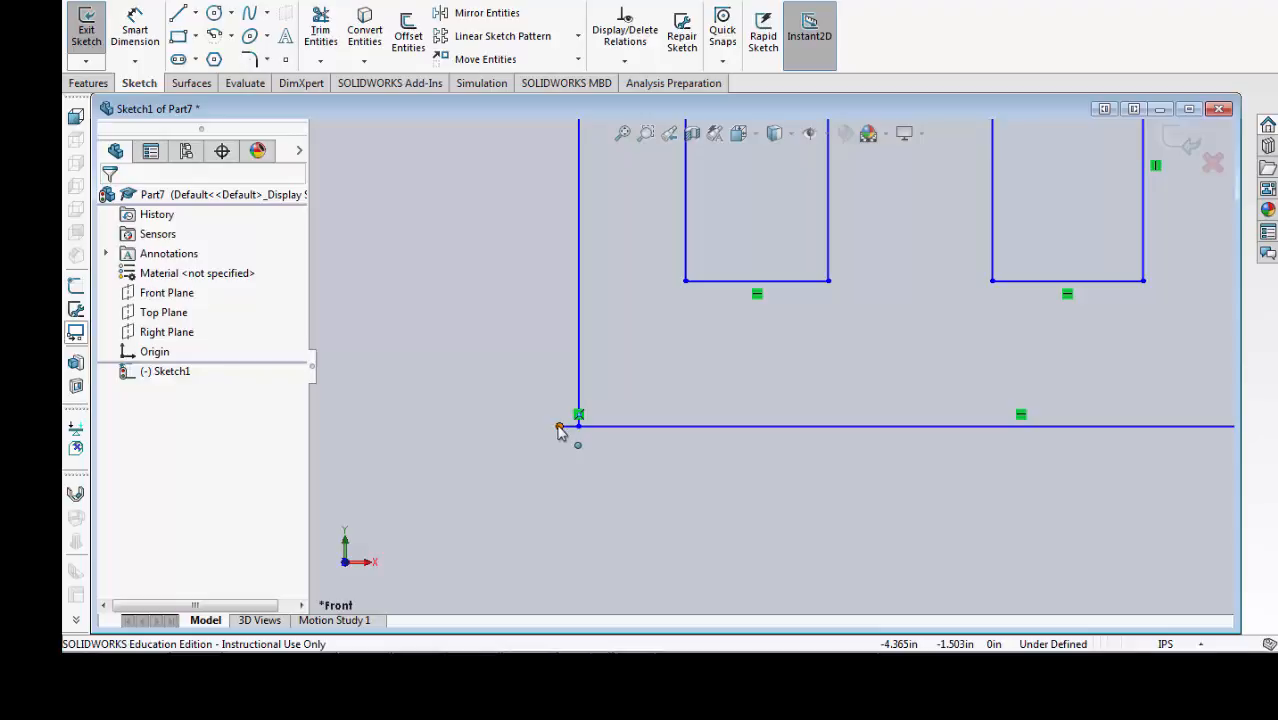
{"action": "left_click", "coordinate": [560, 428]}
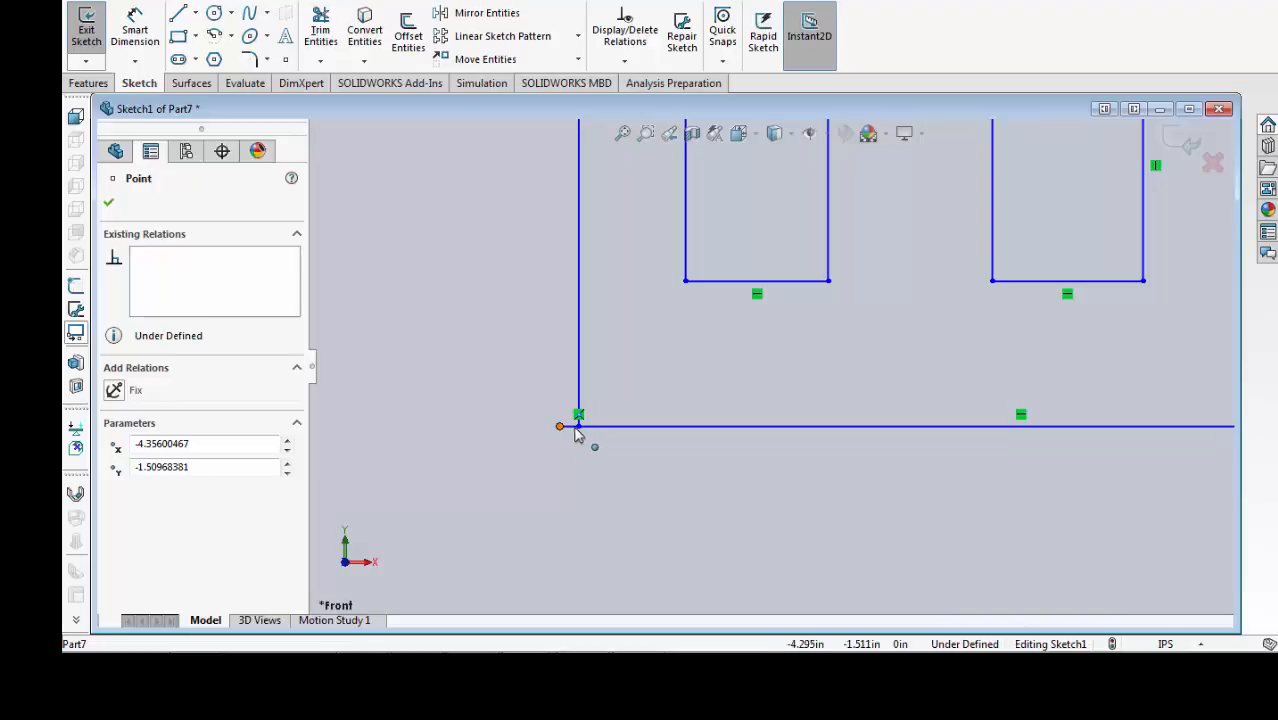
{"action": "mouse_move", "coordinate": [576, 434]}
{"action": "left_mouse_down"}
{"action": "mouse_move", "coordinate": [589, 434]}
{"action": "mouse_move", "coordinate": [585, 418]}
{"action": "mouse_move", "coordinate": [577, 500]}
{"action": "left_mouse_up"}
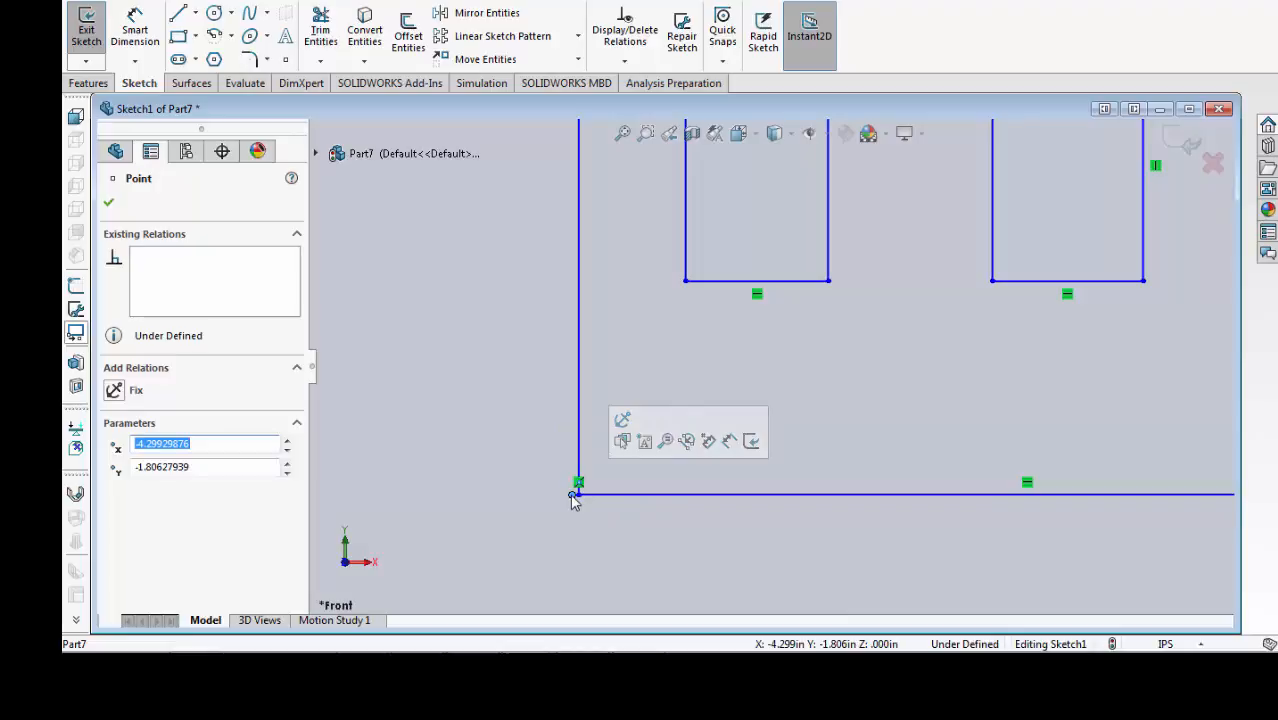
{"action": "mouse_move", "coordinate": [574, 496]}
{"action": "left_mouse_down"}
{"action": "mouse_move", "coordinate": [643, 483]}
{"action": "mouse_move", "coordinate": [584, 486]}
{"action": "left_mouse_up"}
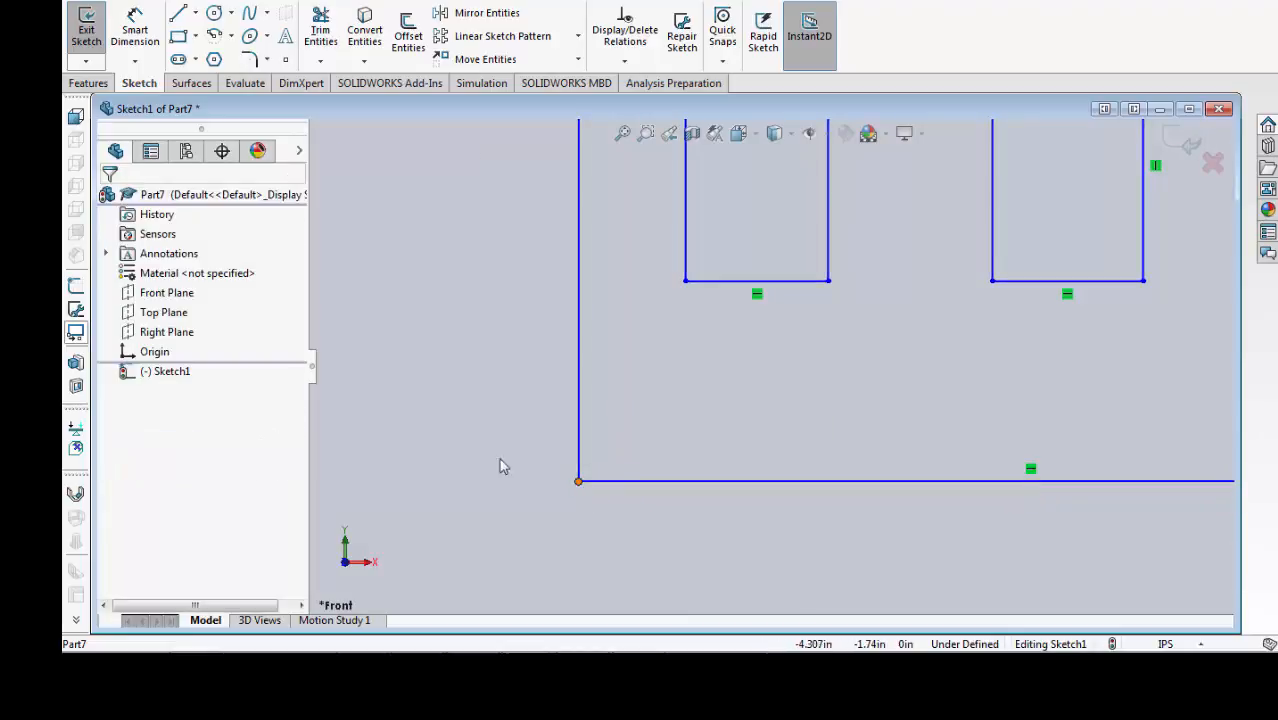
Step: Apply a Horizontal relation to the slanted top of the second fin
{"action": "key", "text": "f"}
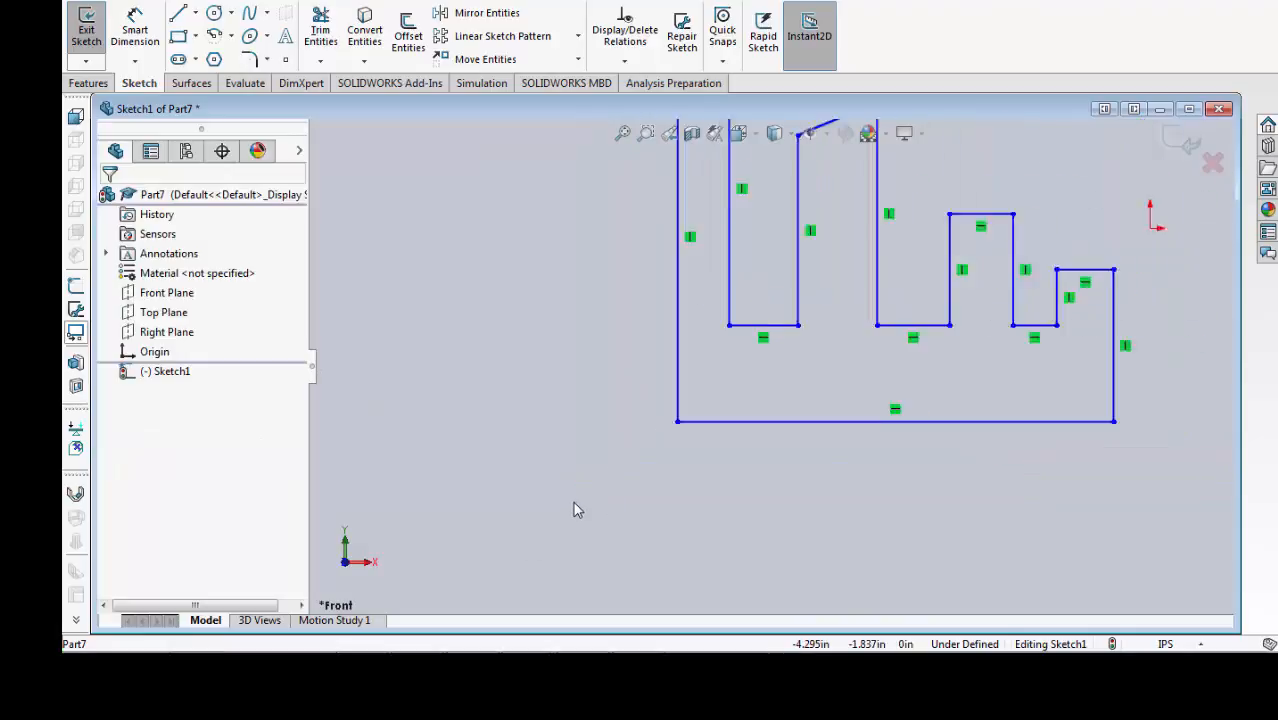
{"action": "scroll", "coordinate": [797, 362], "scroll_direction": "up", "scroll_amount": 2}
{"action": "scroll", "coordinate": [796, 358], "scroll_direction": "down", "scroll_amount": 4}
{"action": "scroll", "coordinate": [786, 375], "scroll_direction": "up", "scroll_amount": 5}
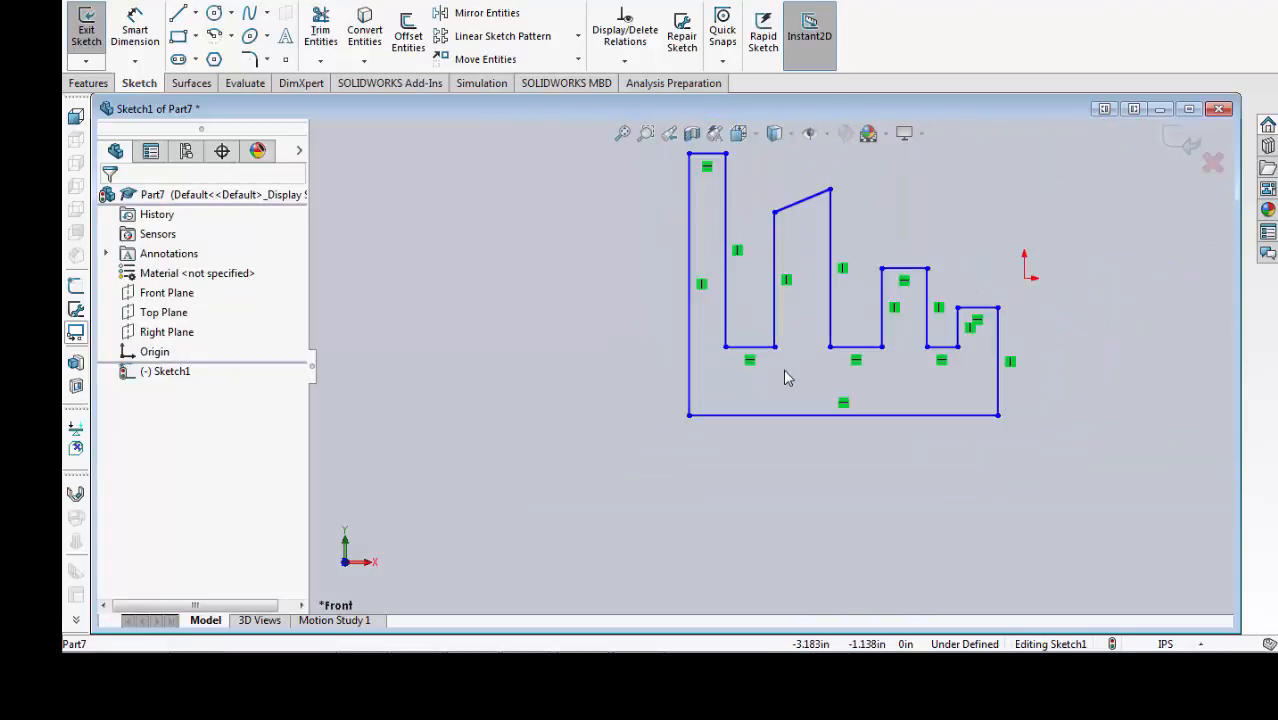
{"action": "scroll", "coordinate": [785, 377], "scroll_direction": "up", "scroll_amount": 2}
{"action": "scroll", "coordinate": [890, 370], "scroll_direction": "down", "scroll_amount": 4}
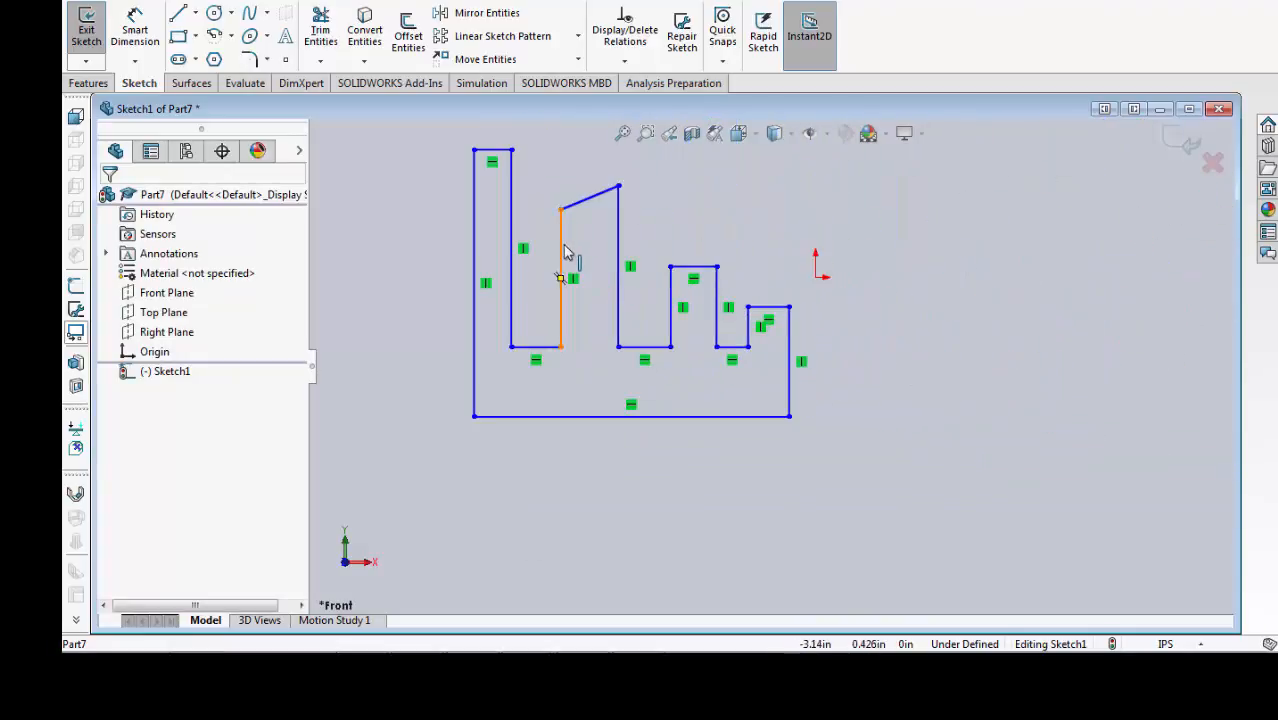
{"action": "scroll", "coordinate": [565, 252], "scroll_direction": "down", "scroll_amount": 2}
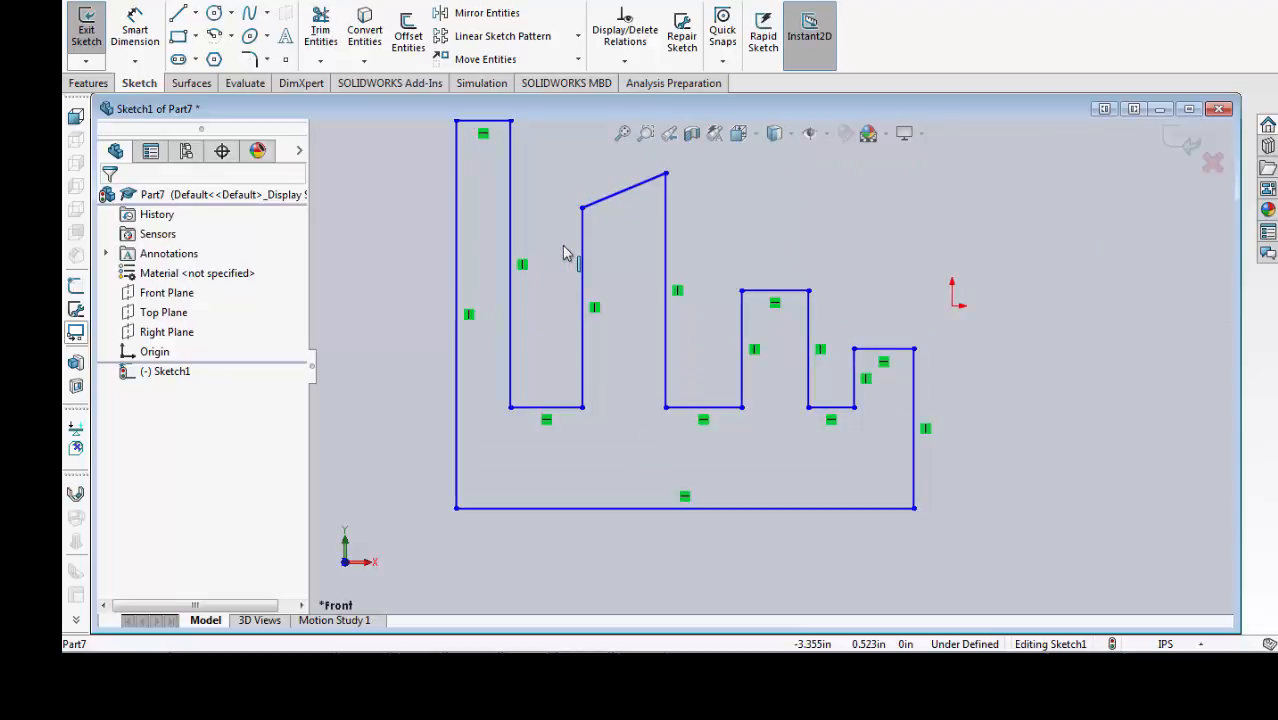
{"action": "scroll", "coordinate": [562, 251], "scroll_direction": "up", "scroll_amount": 1}
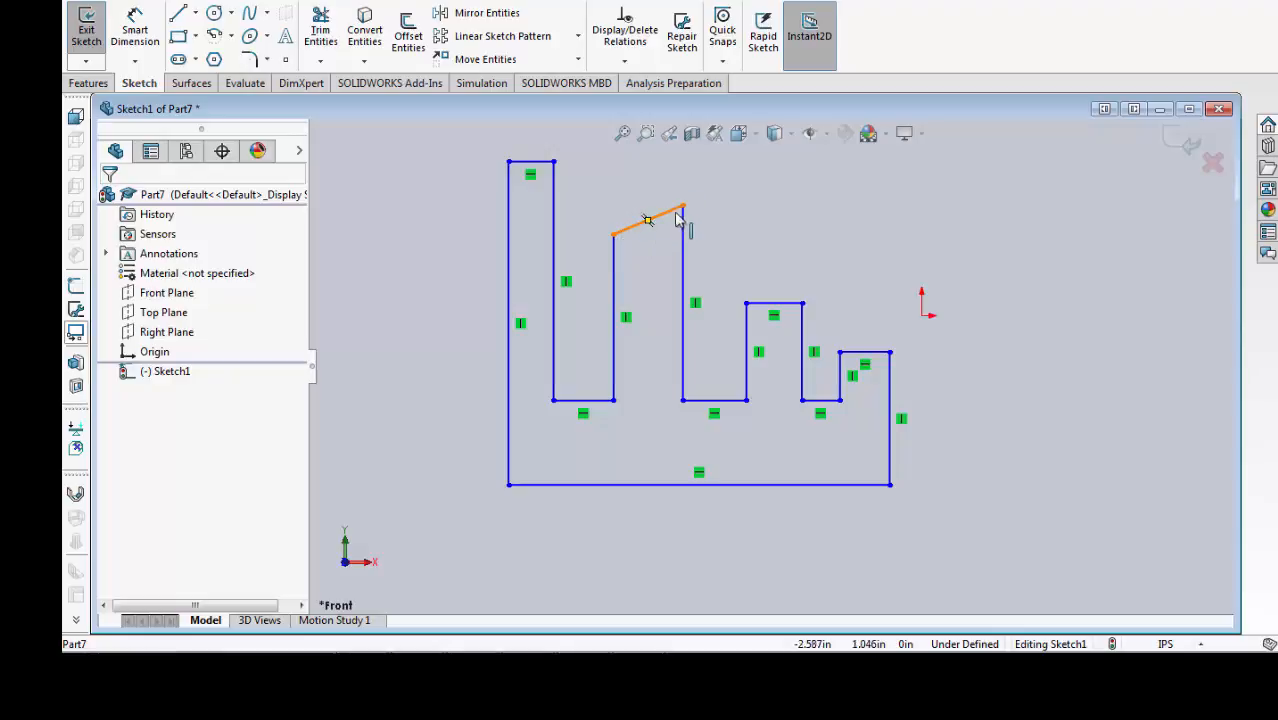
{"action": "left_click", "coordinate": [625, 231]}
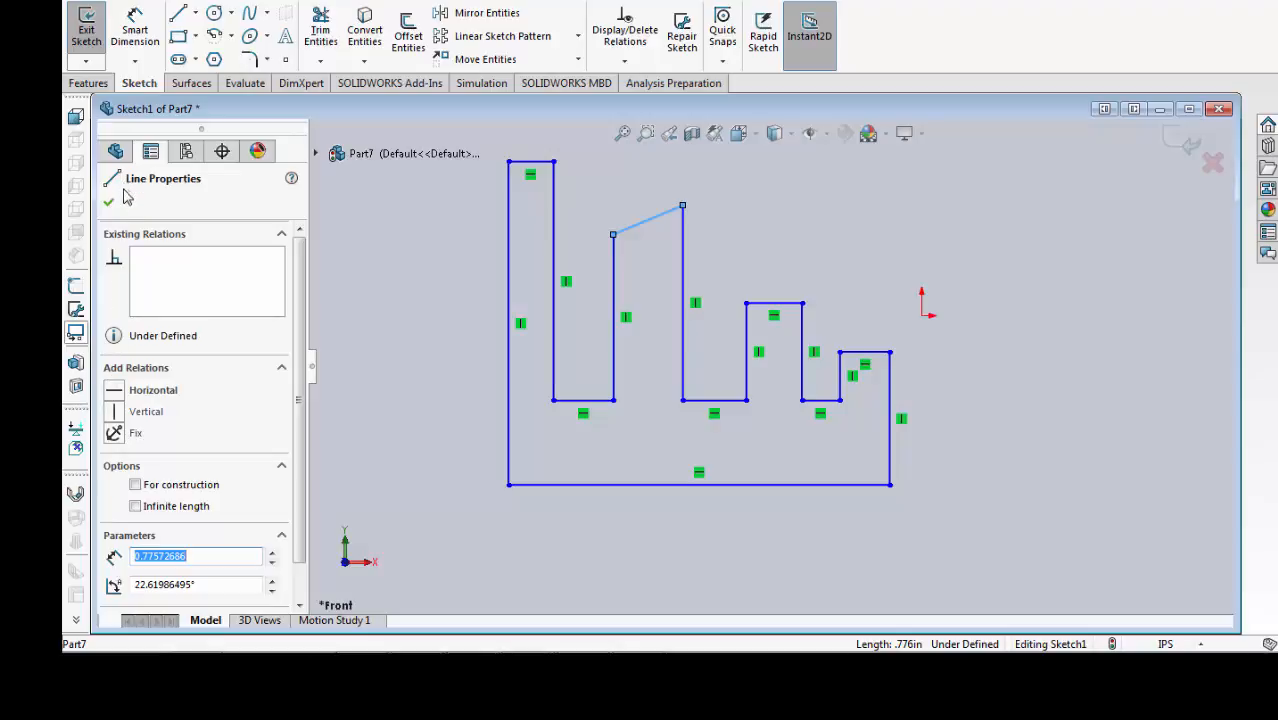
{"action": "left_click", "coordinate": [114, 392]}
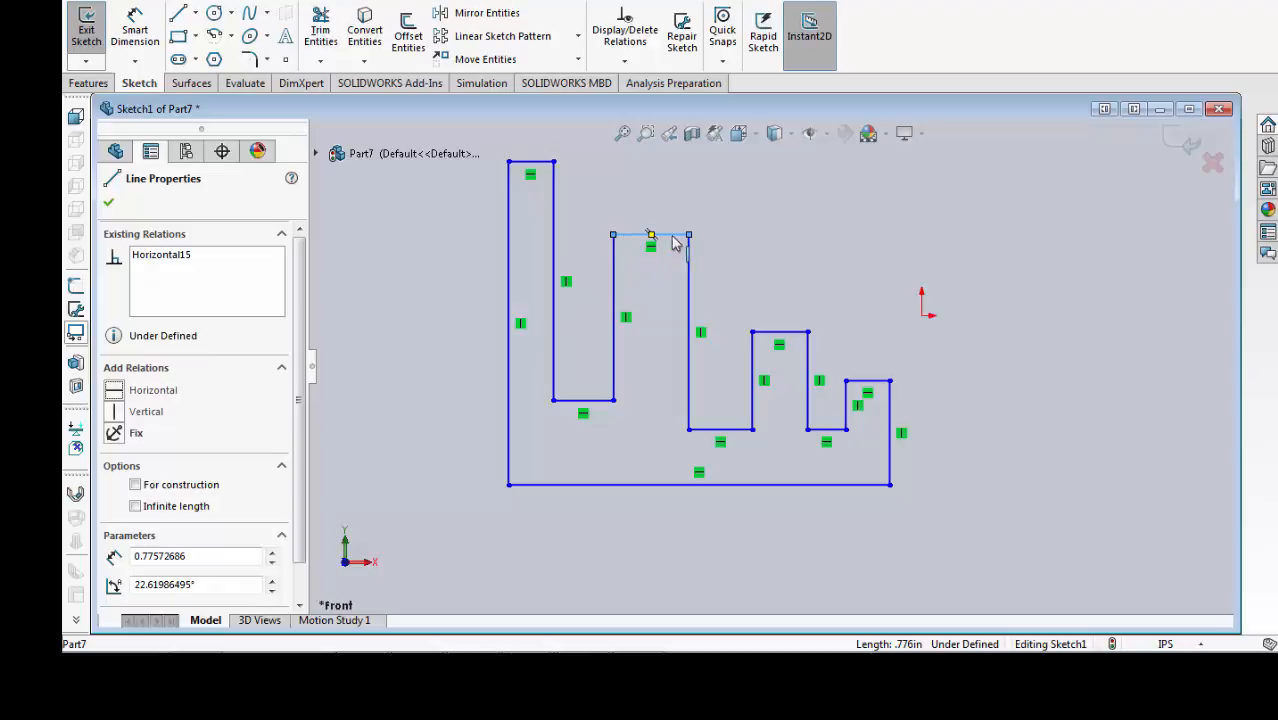
{"action": "left_click", "coordinate": [379, 259]}
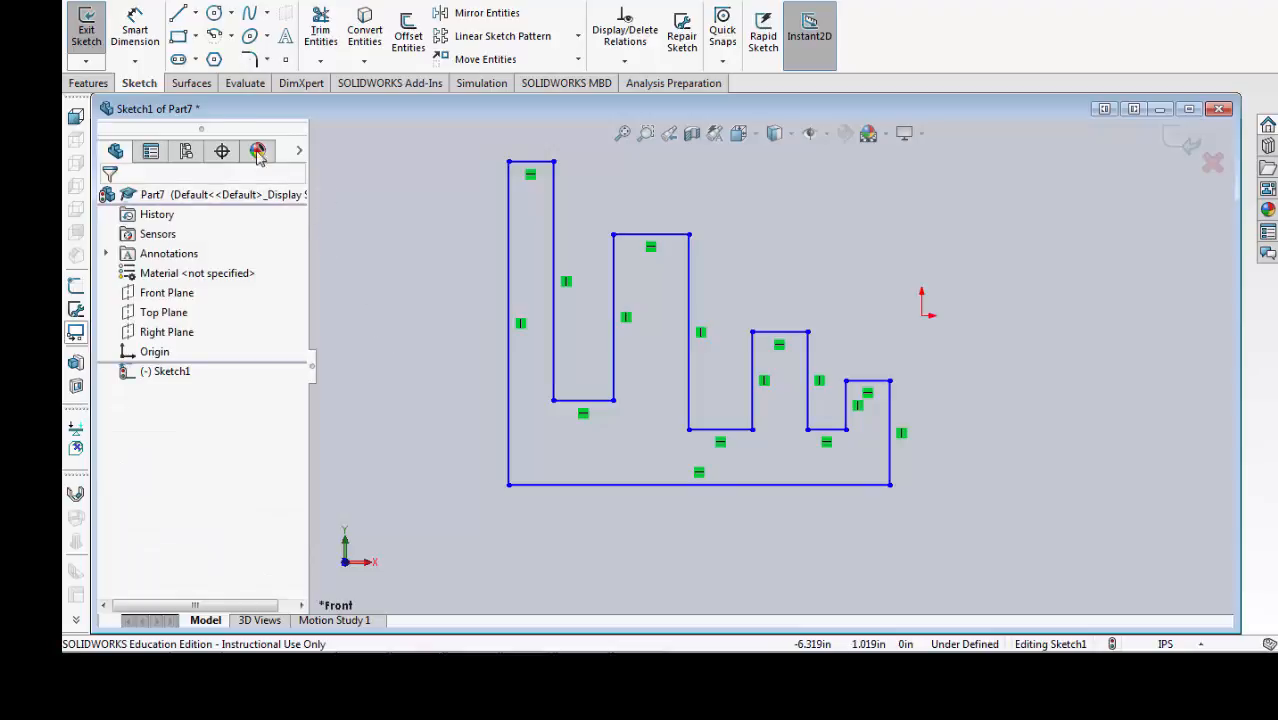
Step: Dimension the first fin's outer vertical edge with Smart Dimension and set it to 4.5 in
{"action": "left_click", "coordinate": [135, 36]}
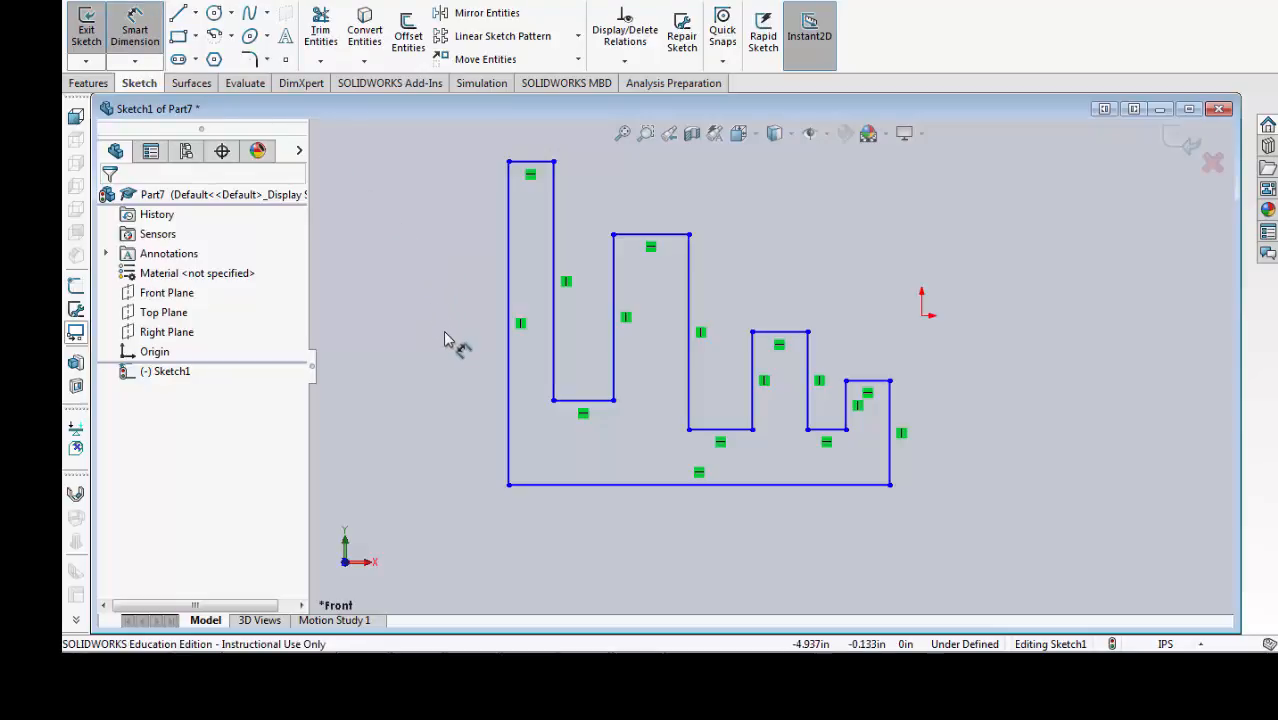
{"action": "left_click", "coordinate": [509, 355]}
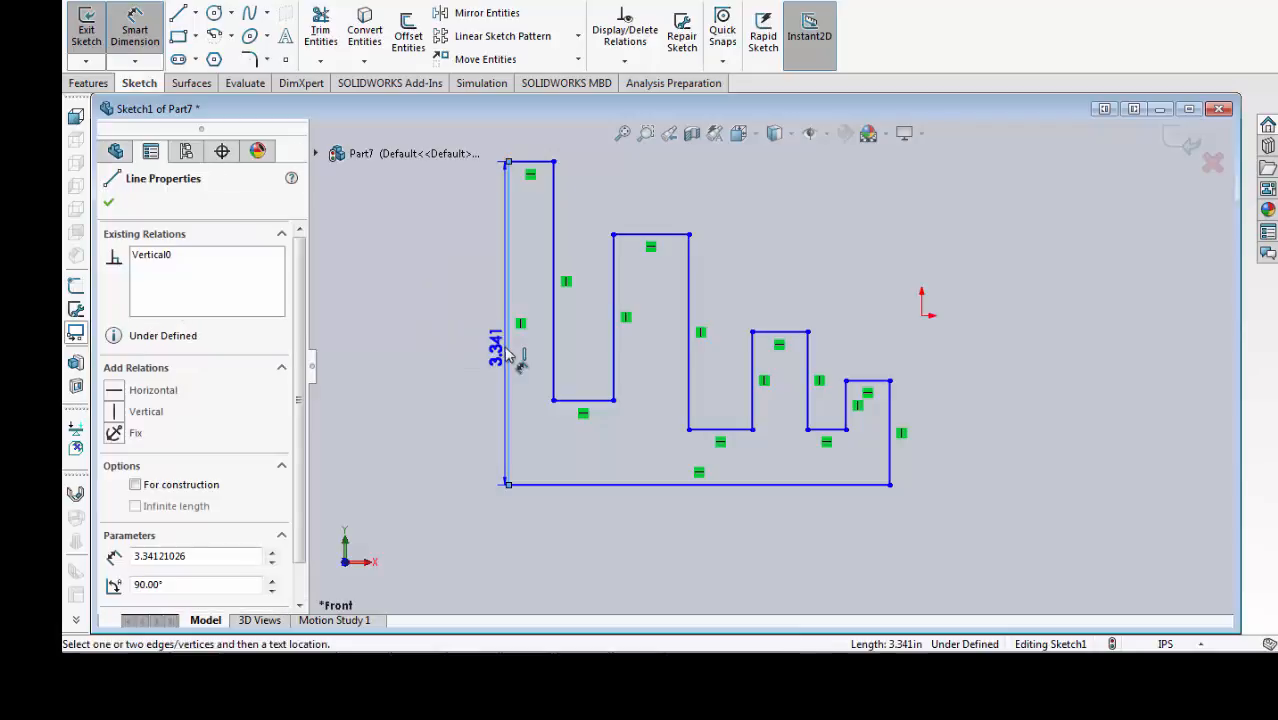
{"action": "left_click", "coordinate": [388, 350]}
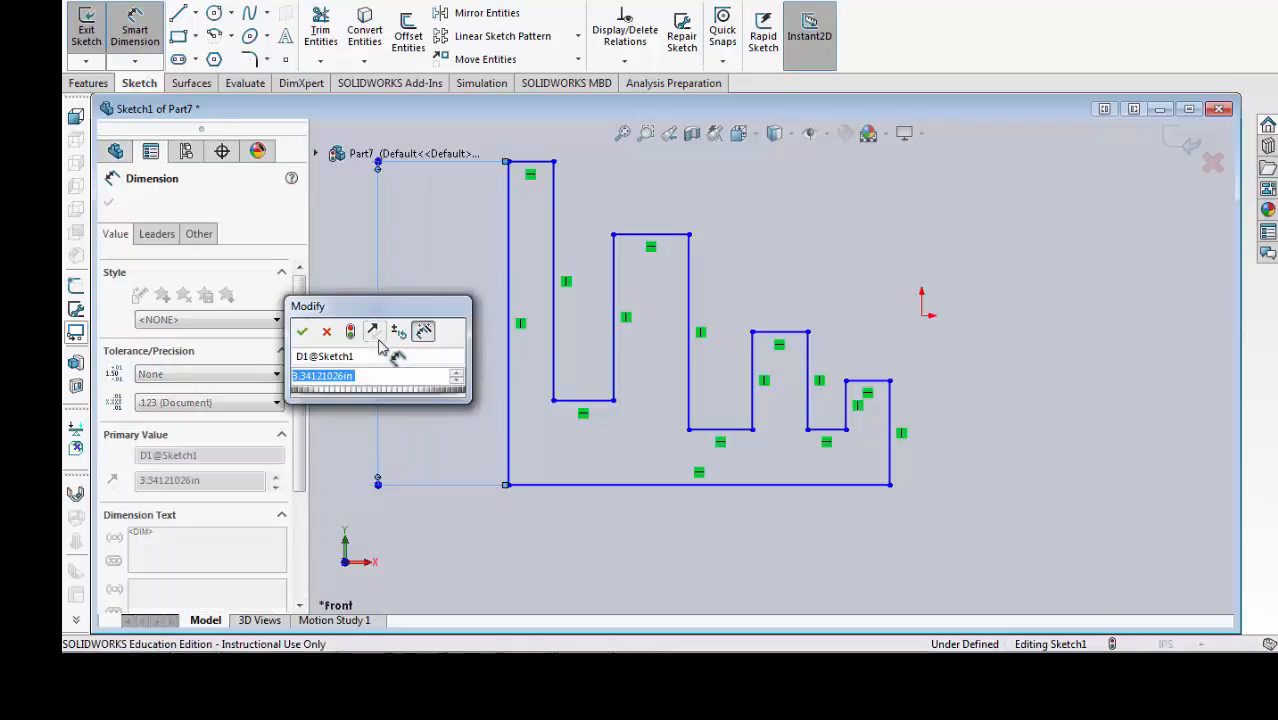
{"action": "type", "text": "4.5"}
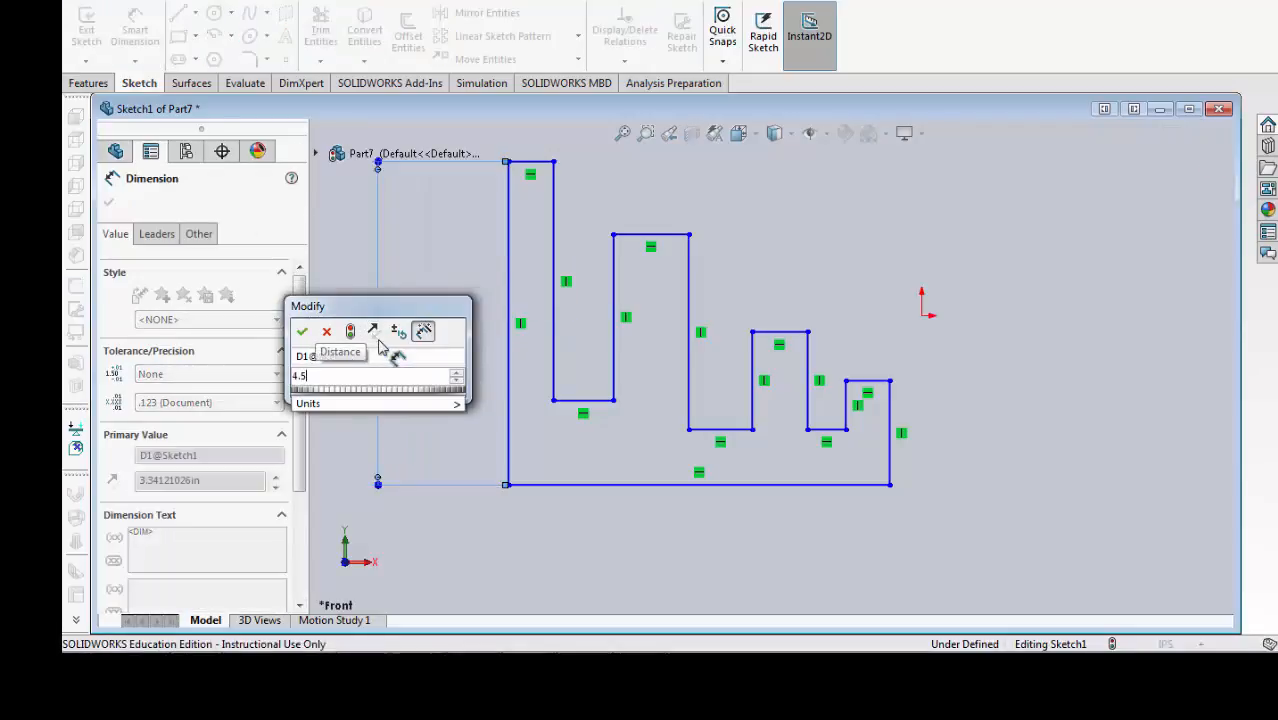
{"action": "key", "text": "Return"}
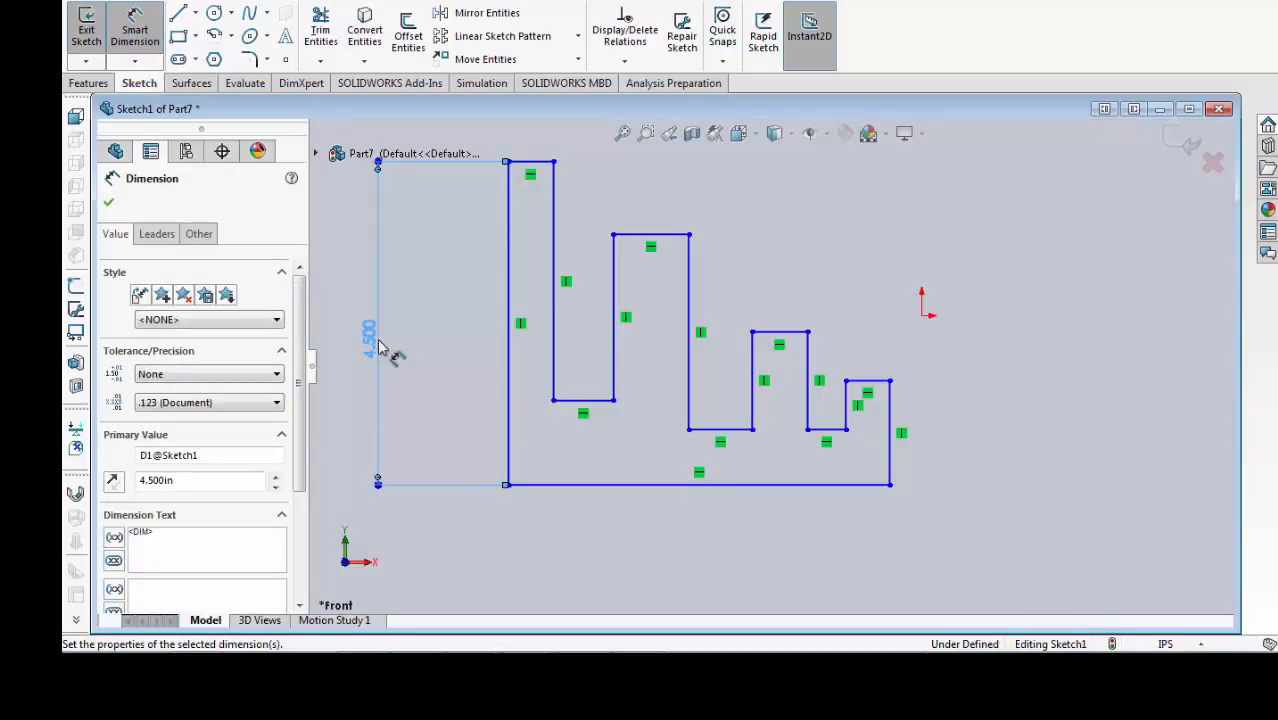
Step: Dimension the profile's bottom line and set its length to 6 in
{"action": "left_click", "coordinate": [636, 487]}
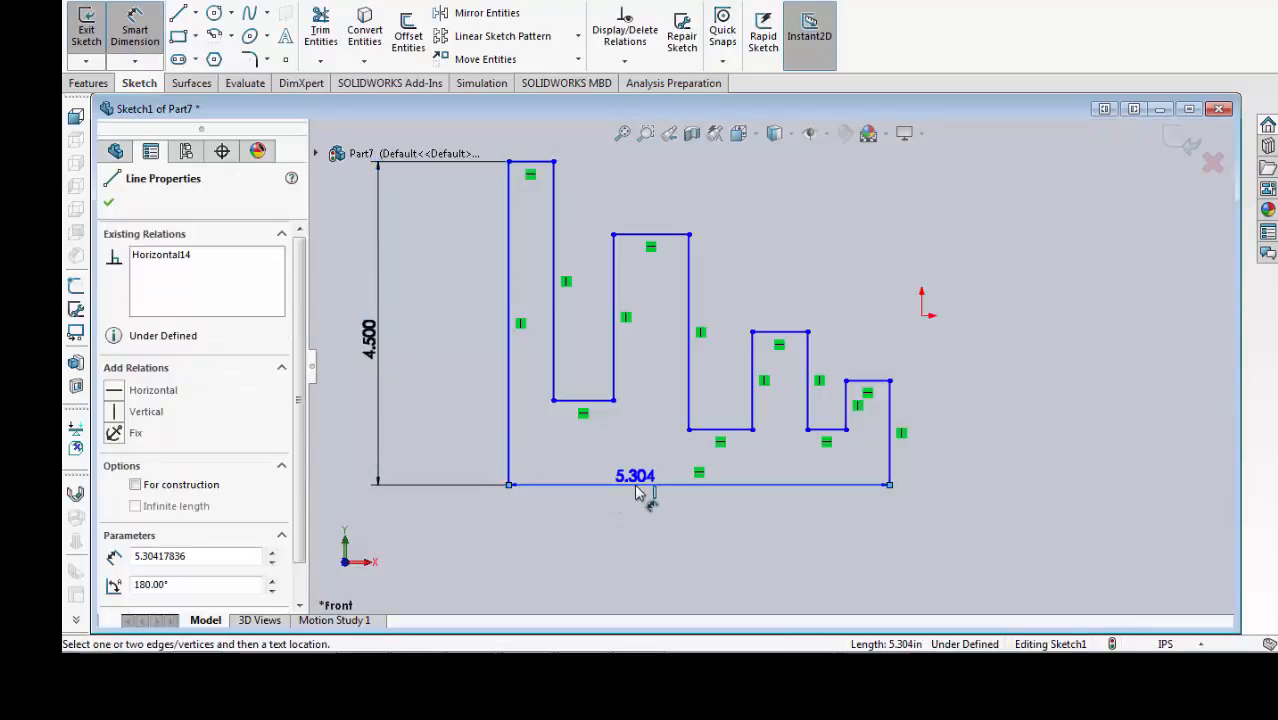
{"action": "left_click", "coordinate": [630, 592]}
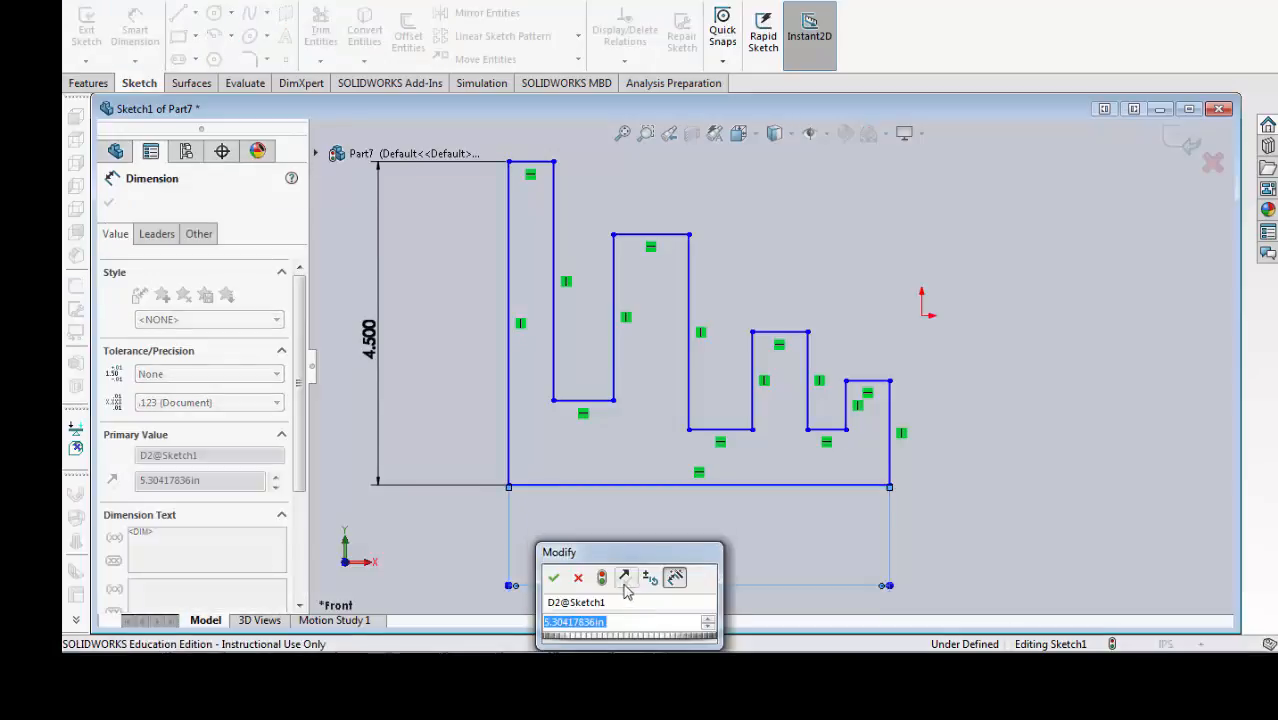
{"action": "type", "text": "6"}
{"action": "key", "text": "Return"}
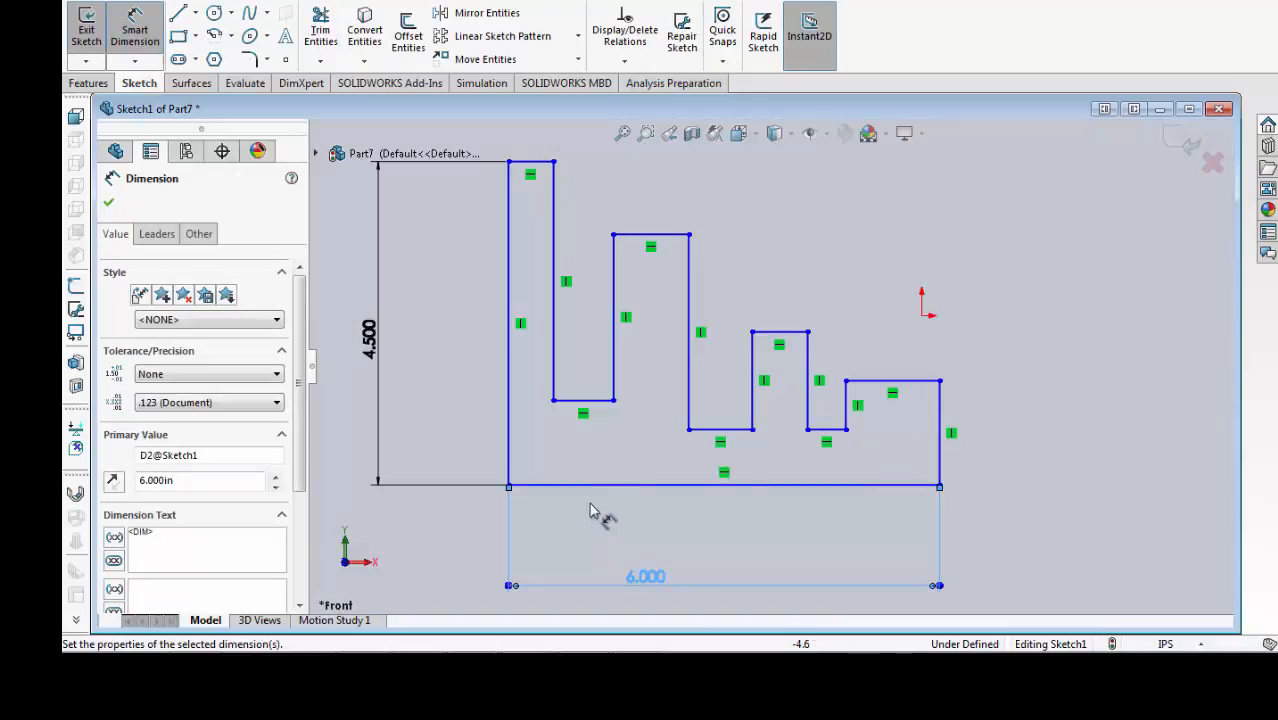
Step: Dimension the top edge of the tall first fin, set its width to 0.5 in, and end dimensioning
{"action": "left_click", "coordinate": [530, 165]}
{"action": "left_click", "coordinate": [517, 148]}
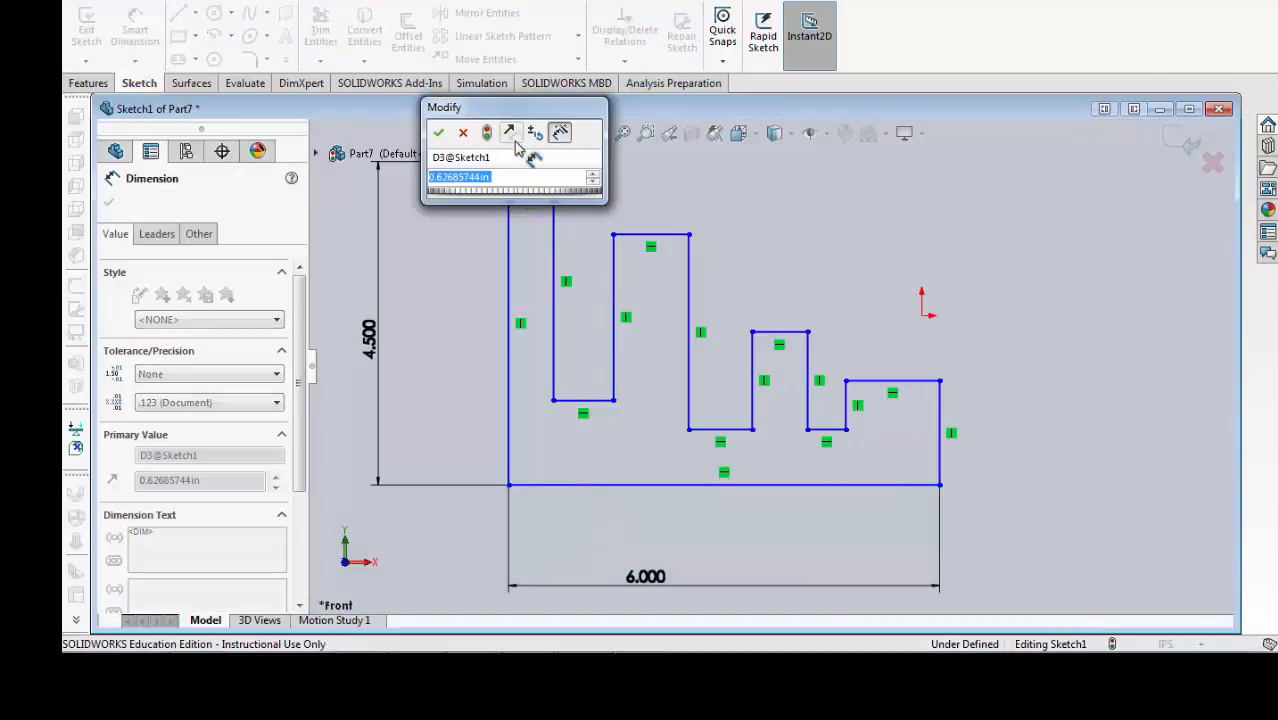
{"action": "type", "text": "0.5"}
{"action": "key", "text": "Return"}
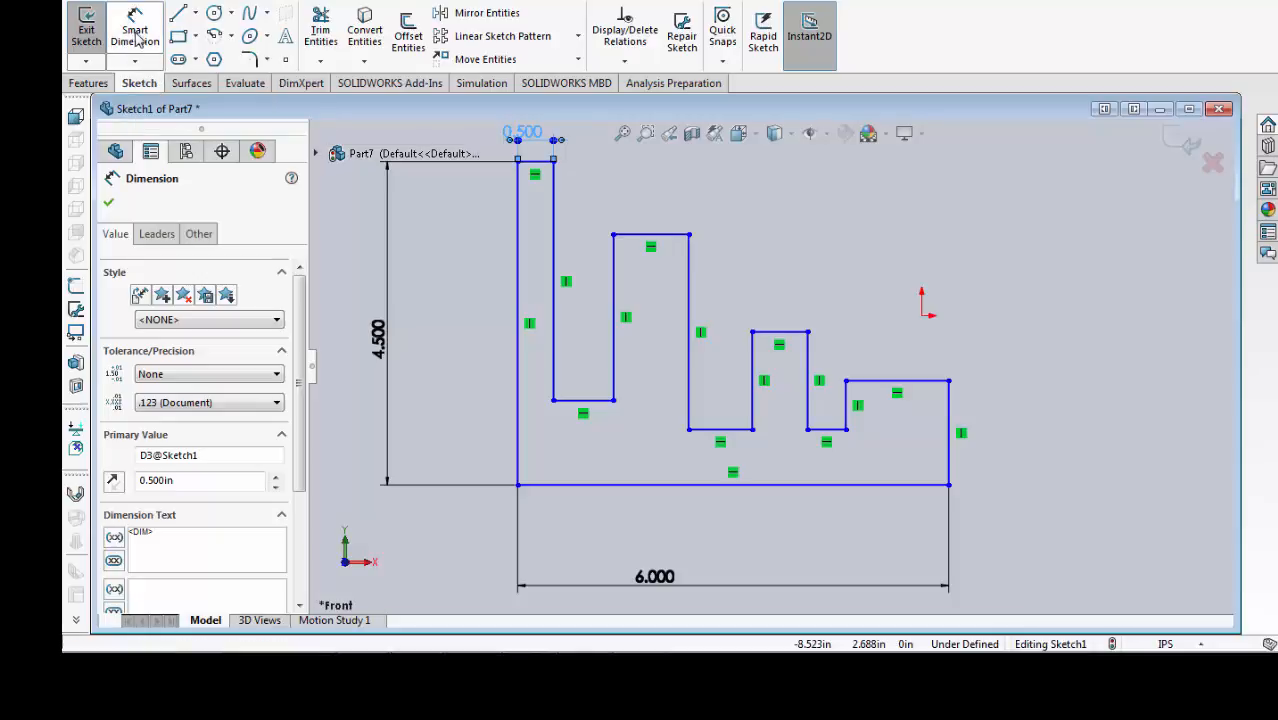
{"action": "left_click", "coordinate": [397, 212]}
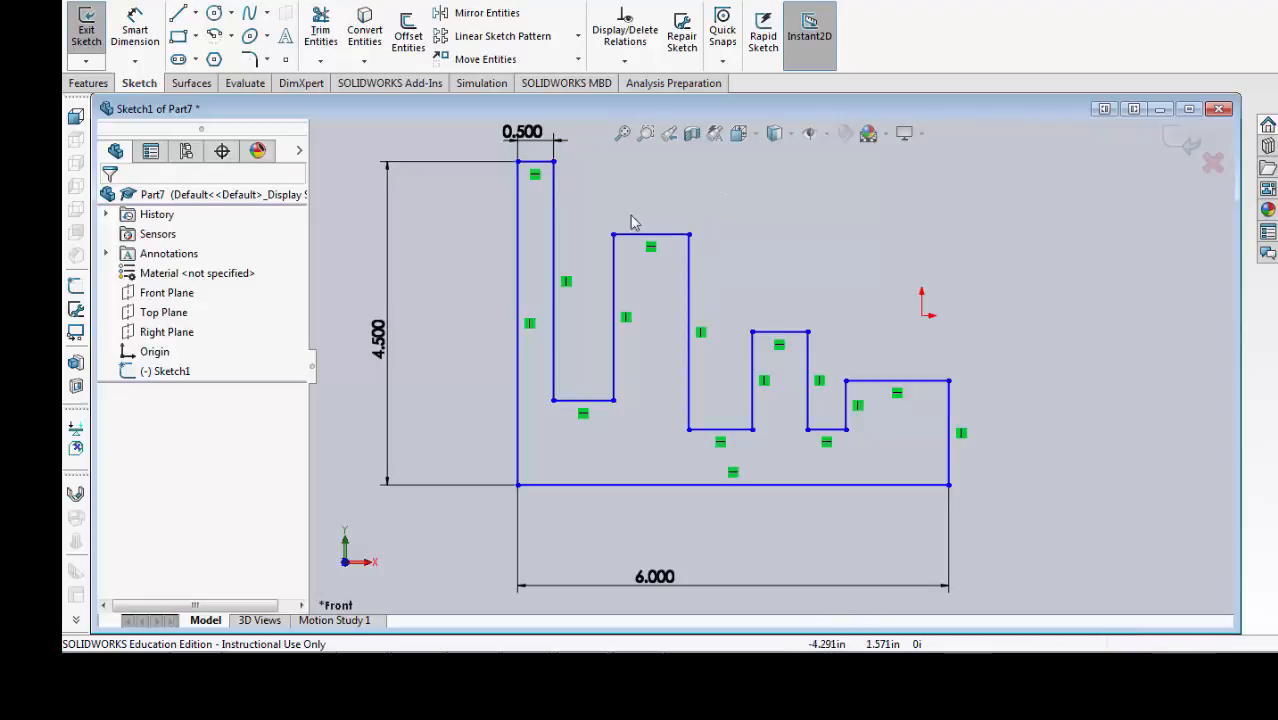
Step: Add an Equal relation between the top edges of all four fins so they share the same width
{"action": "left_click", "coordinate": [890, 382]}
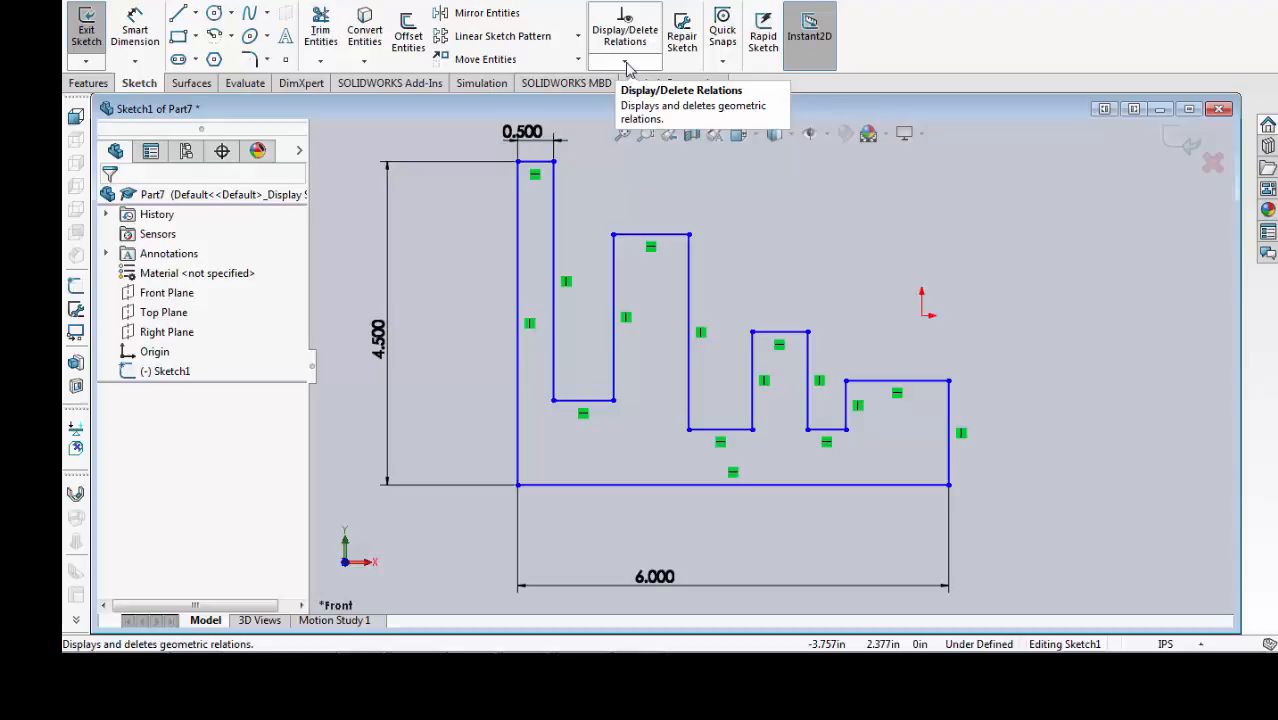
{"action": "left_click", "coordinate": [626, 64]}
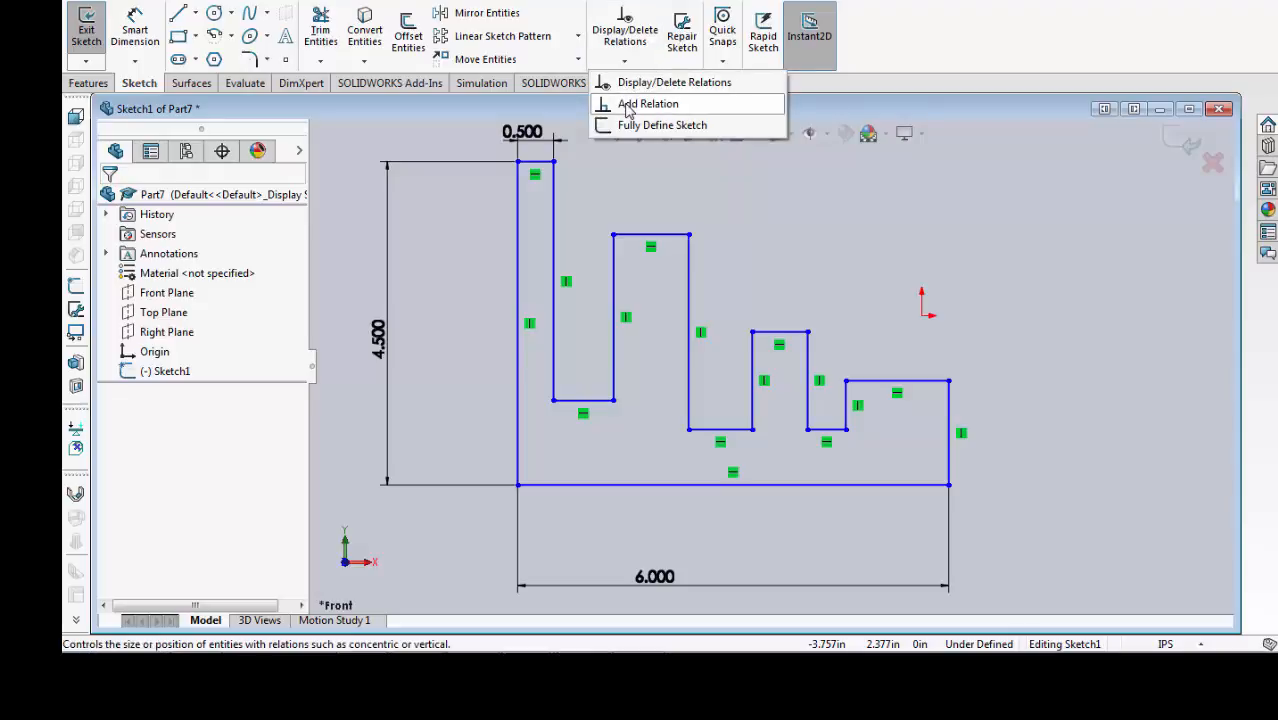
{"action": "left_click", "coordinate": [628, 106]}
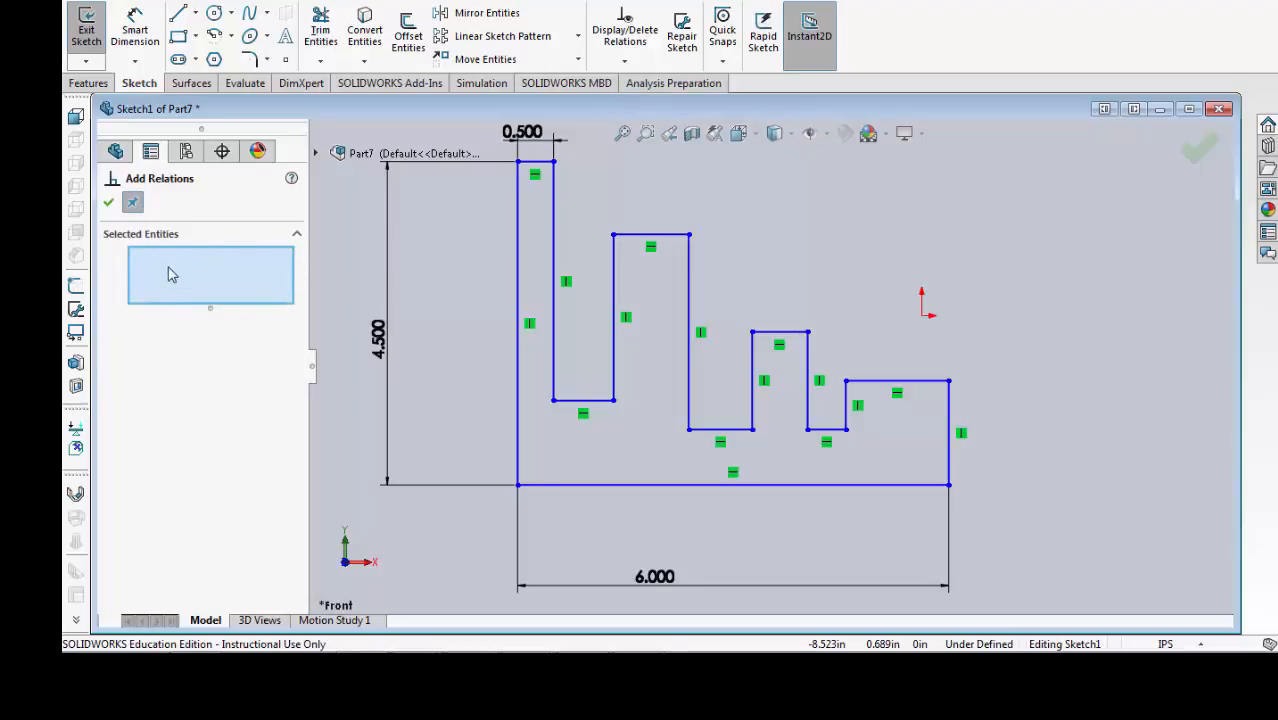
{"action": "left_click", "coordinate": [223, 236]}
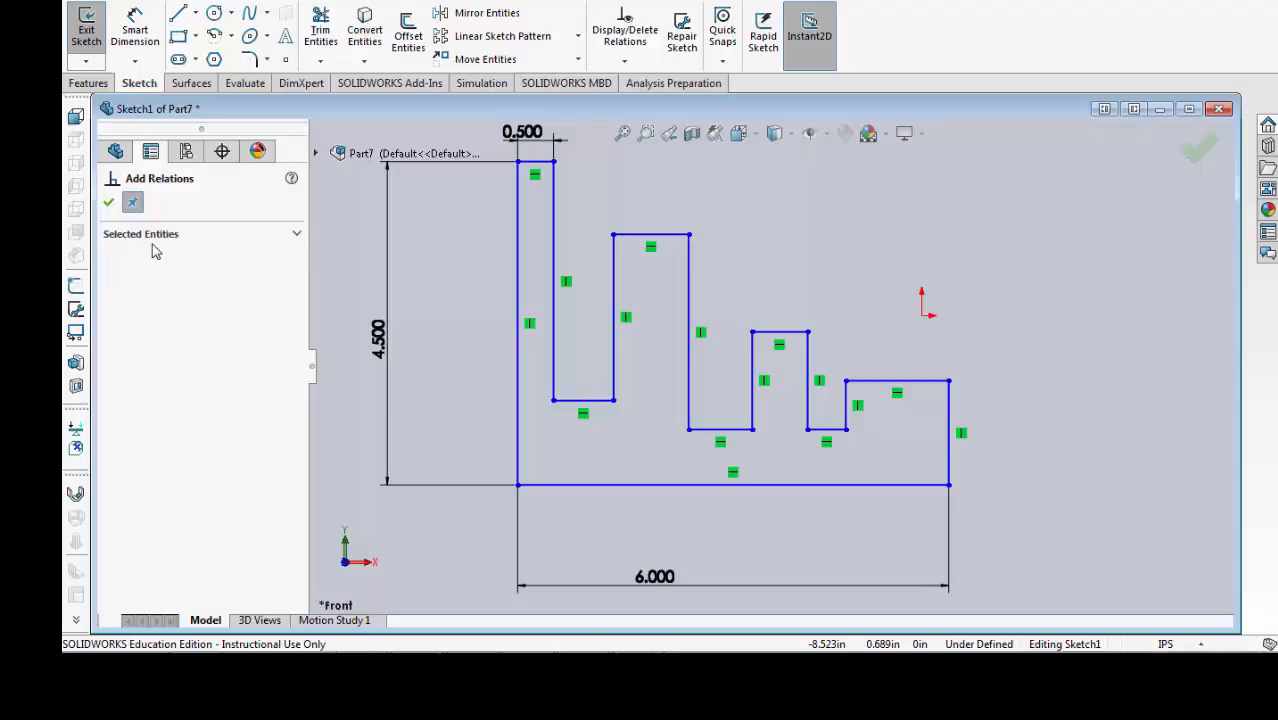
{"action": "left_click", "coordinate": [295, 236]}
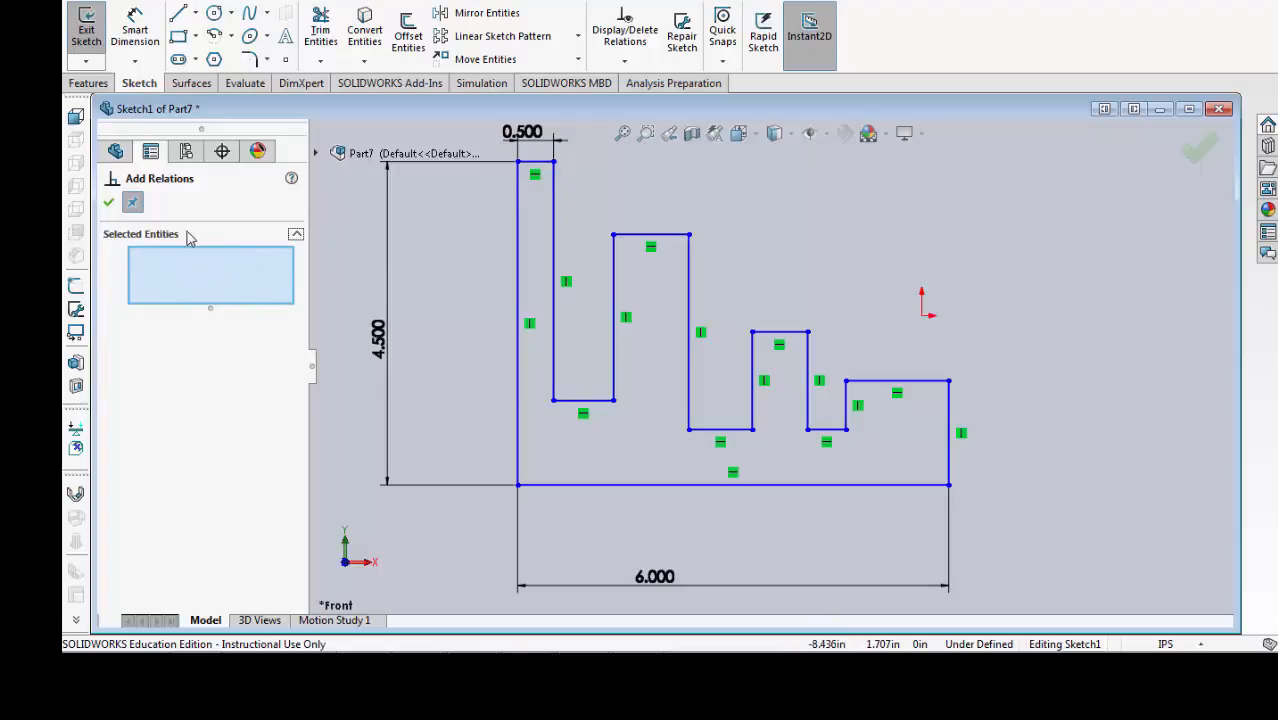
{"action": "left_click", "coordinate": [545, 163]}
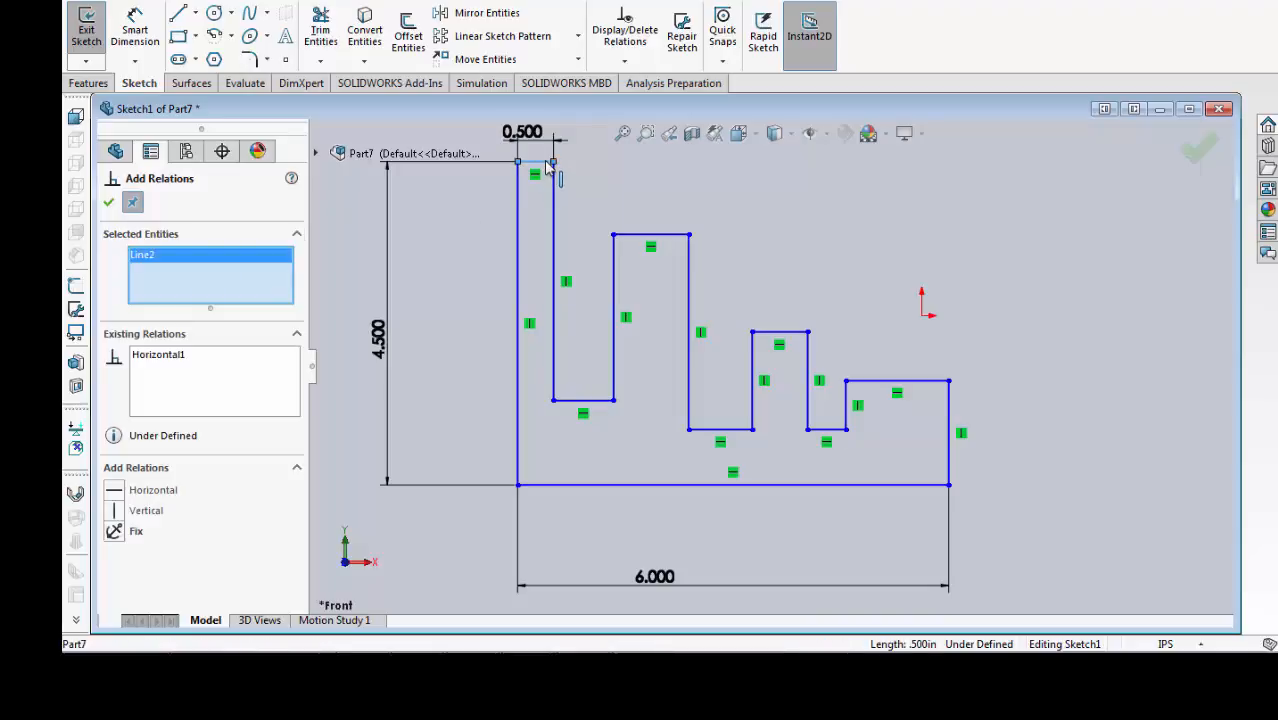
{"action": "left_click", "coordinate": [628, 236]}
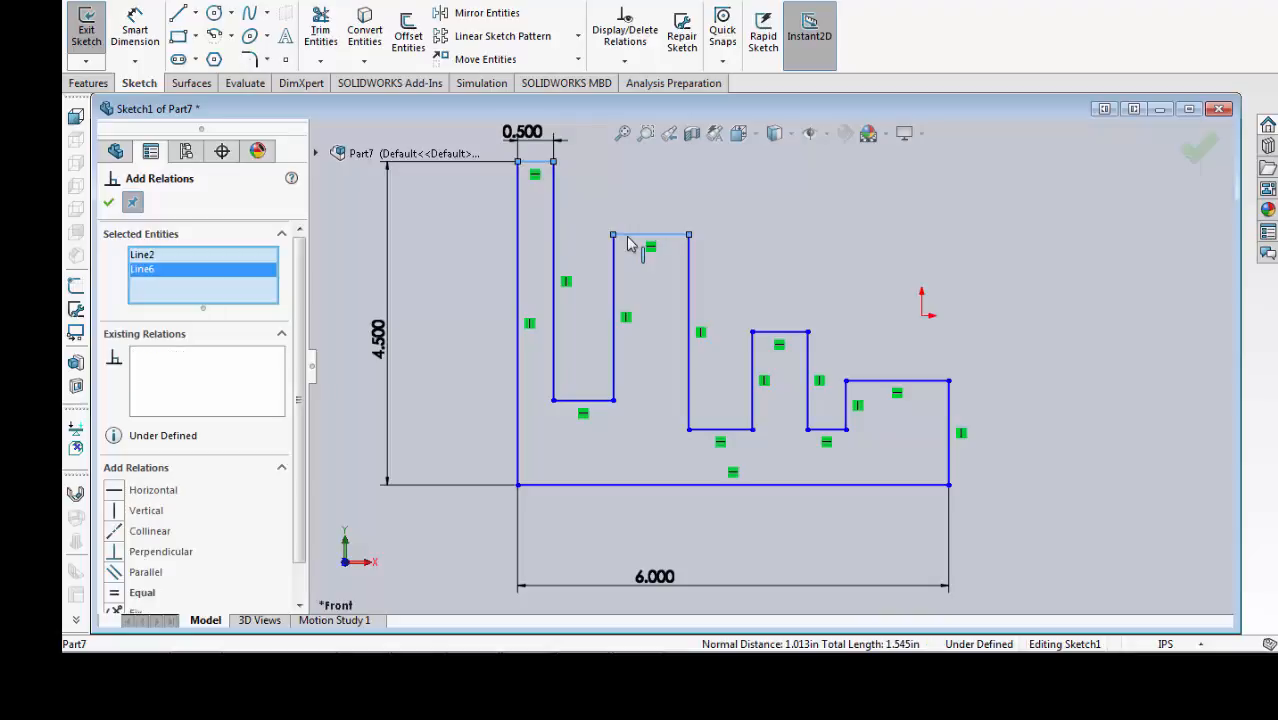
{"action": "left_click", "coordinate": [771, 332]}
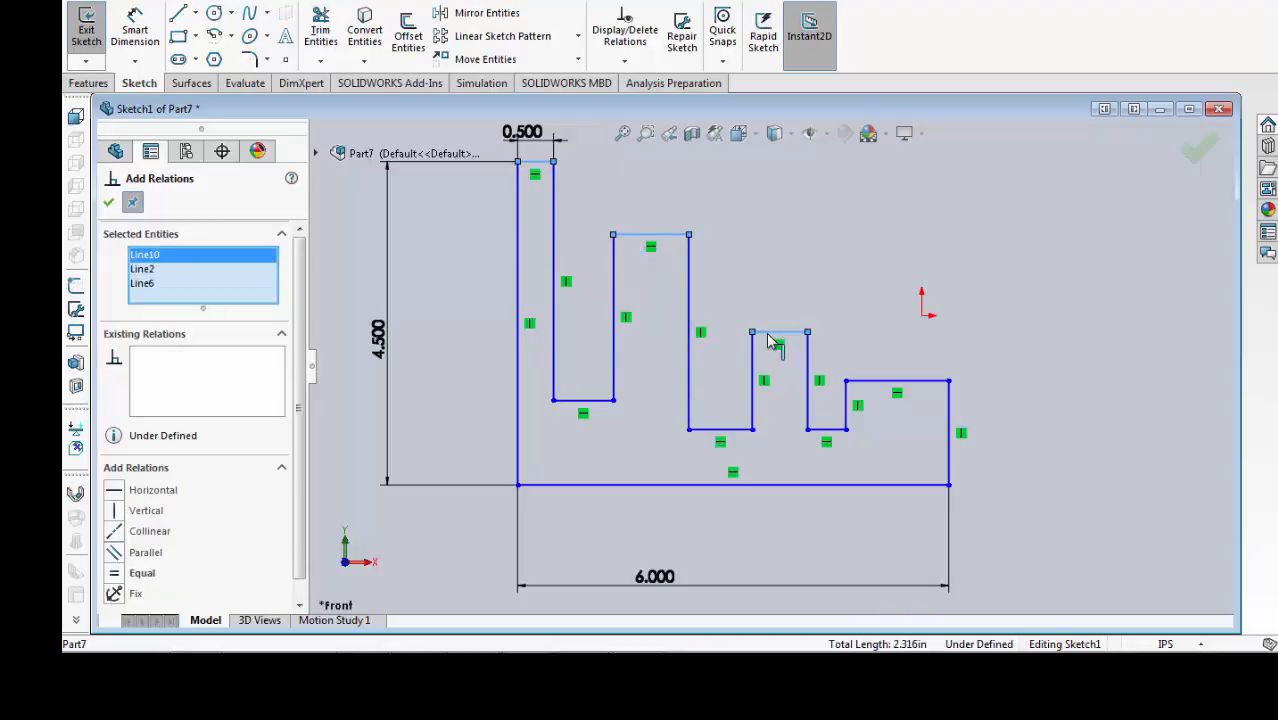
{"action": "left_click", "coordinate": [866, 382]}
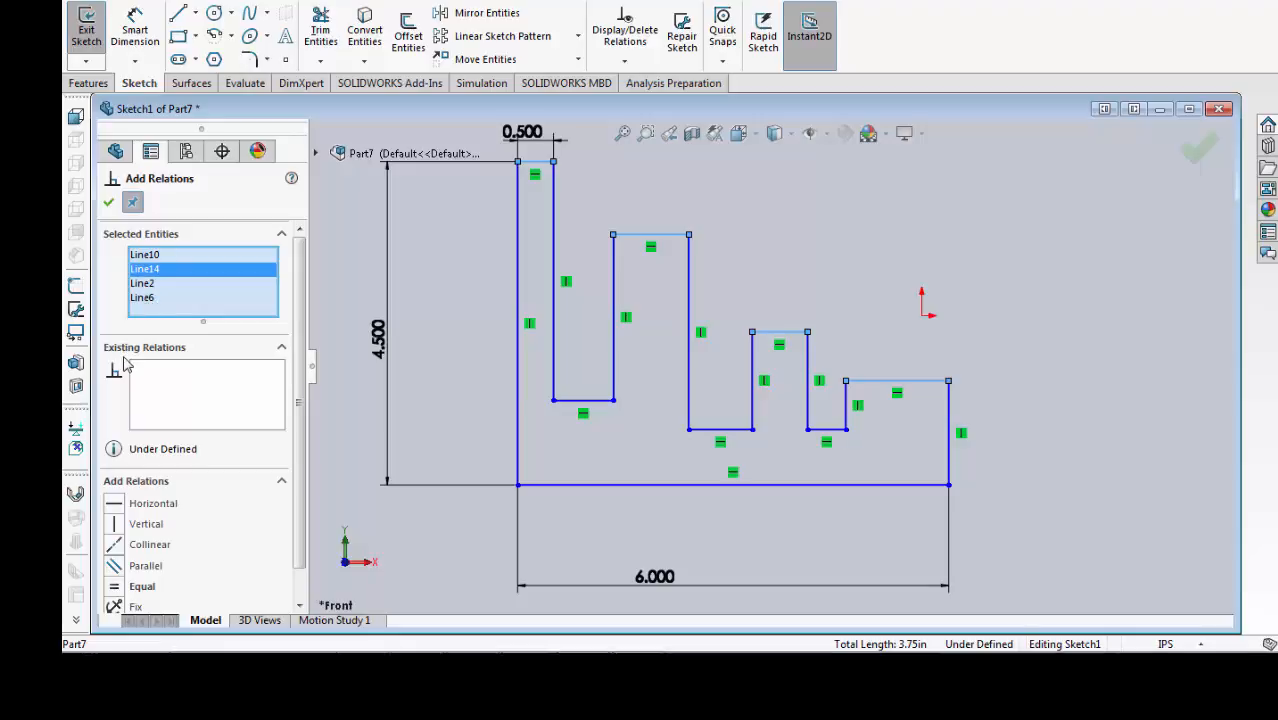
{"action": "left_click", "coordinate": [190, 393]}
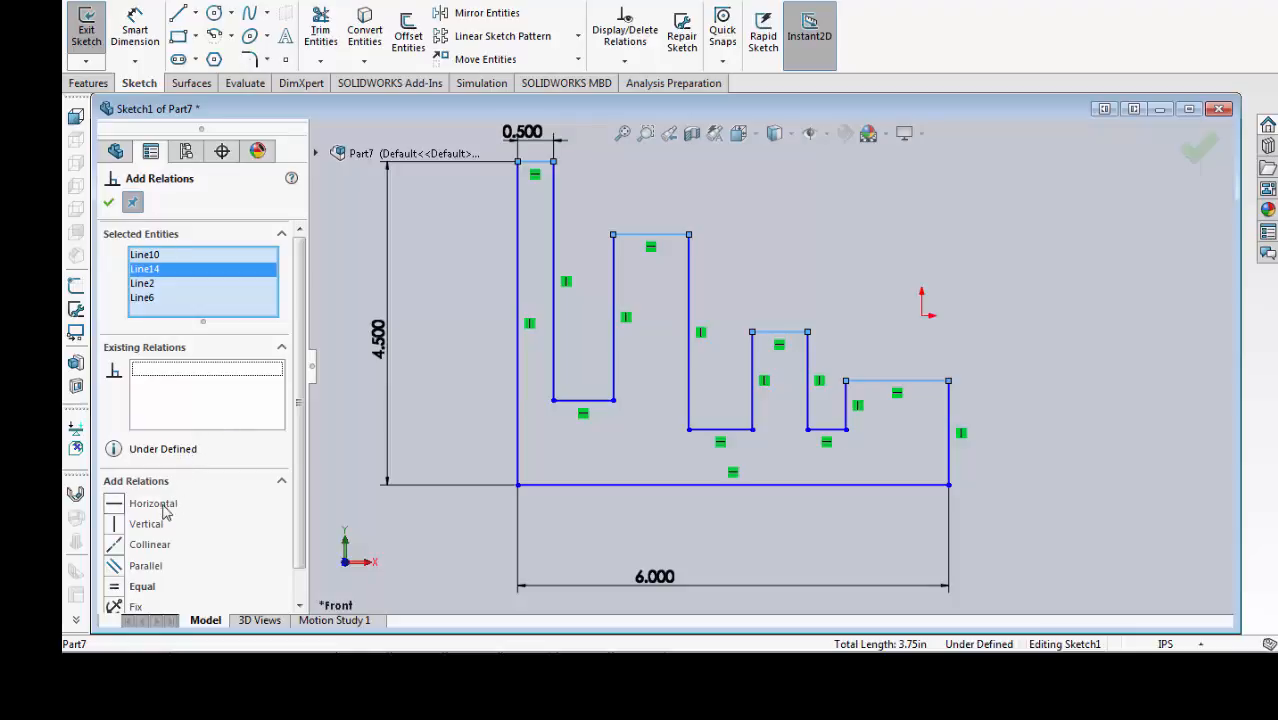
{"action": "left_click", "coordinate": [114, 588]}
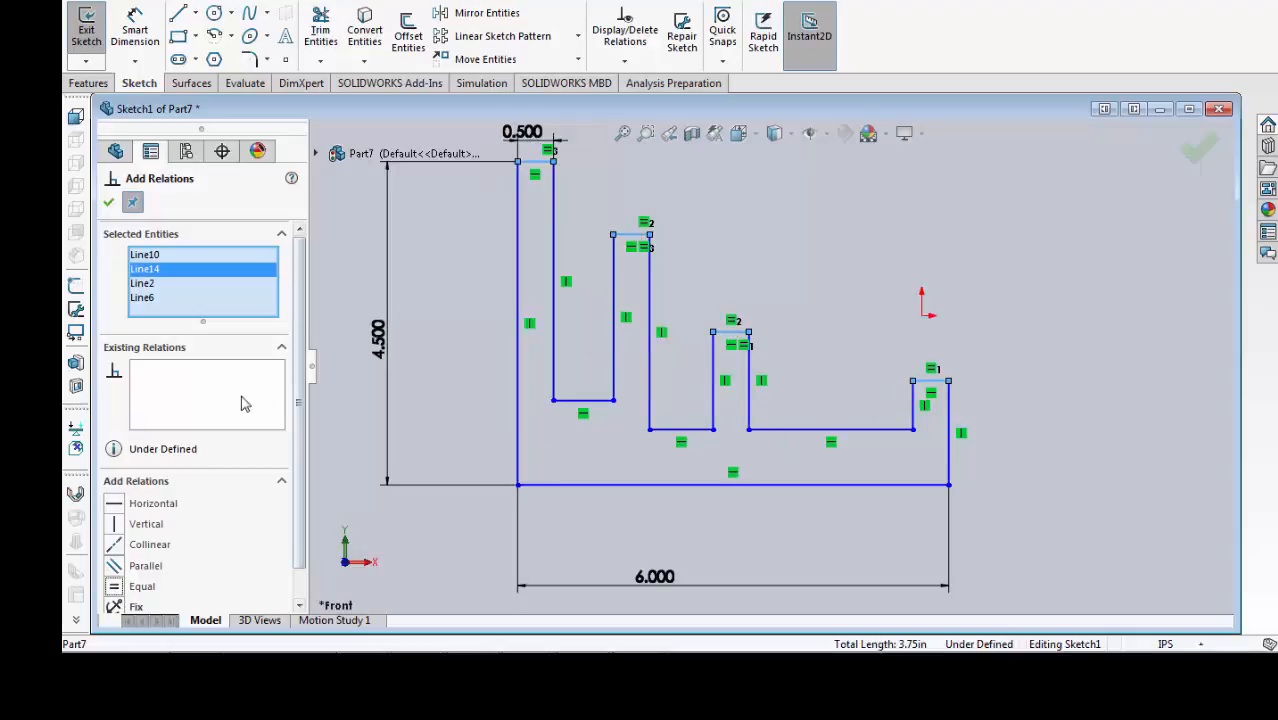
{"action": "left_click", "coordinate": [153, 389]}
{"action": "left_click", "coordinate": [109, 205]}
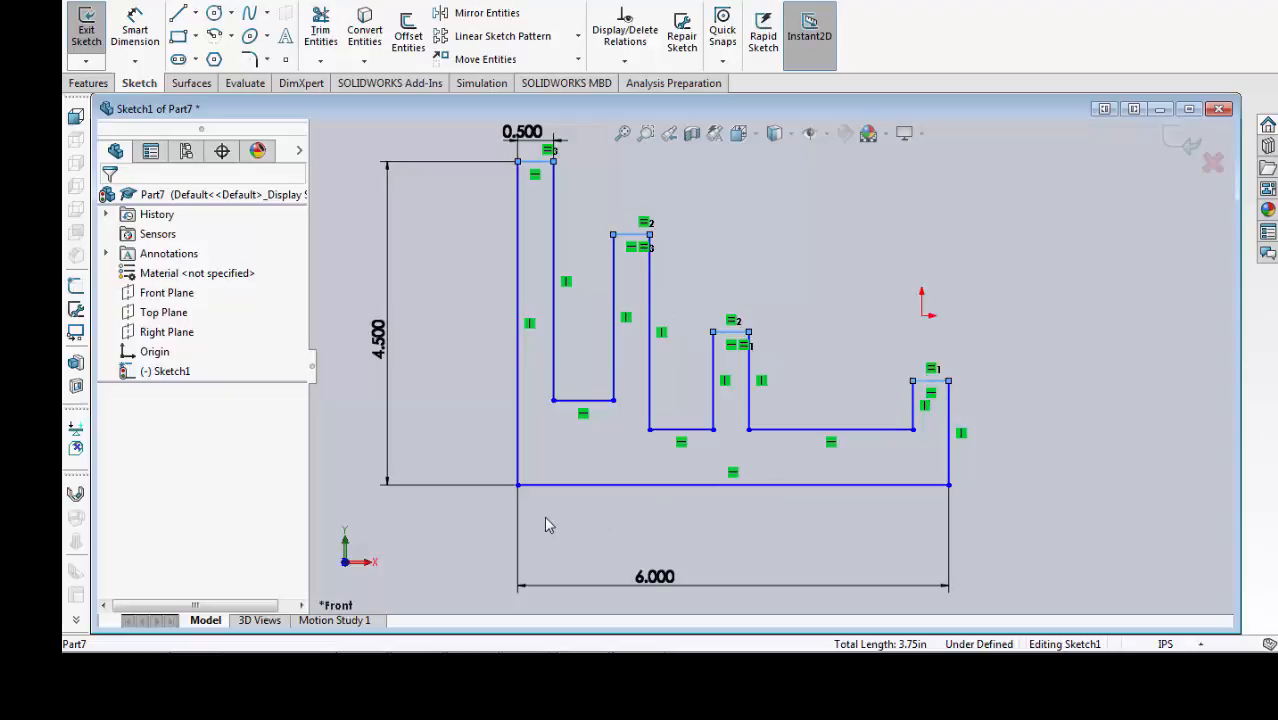
Step: Dimension the distance from the first fin's outer edge to the second fin's near edge and set it to 2 in
{"action": "left_click", "coordinate": [134, 38]}
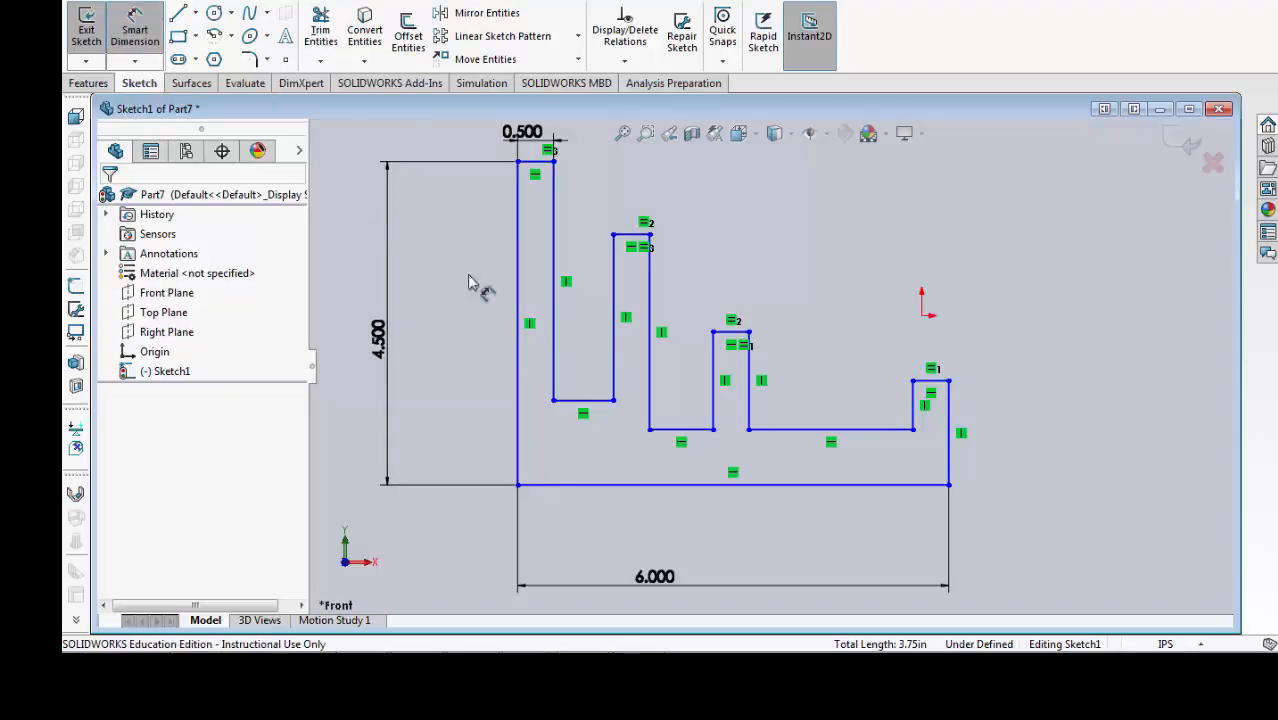
{"action": "left_click", "coordinate": [613, 340]}
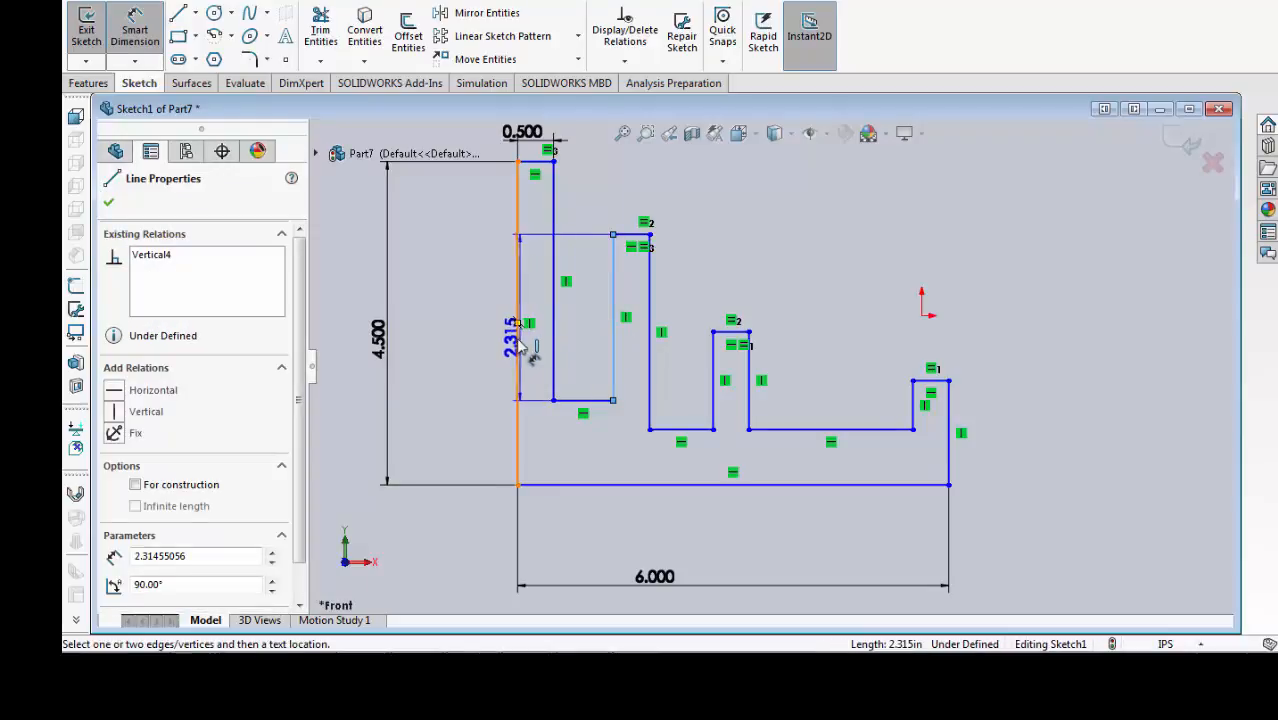
{"action": "left_click", "coordinate": [517, 340]}
{"action": "left_click", "coordinate": [575, 538]}
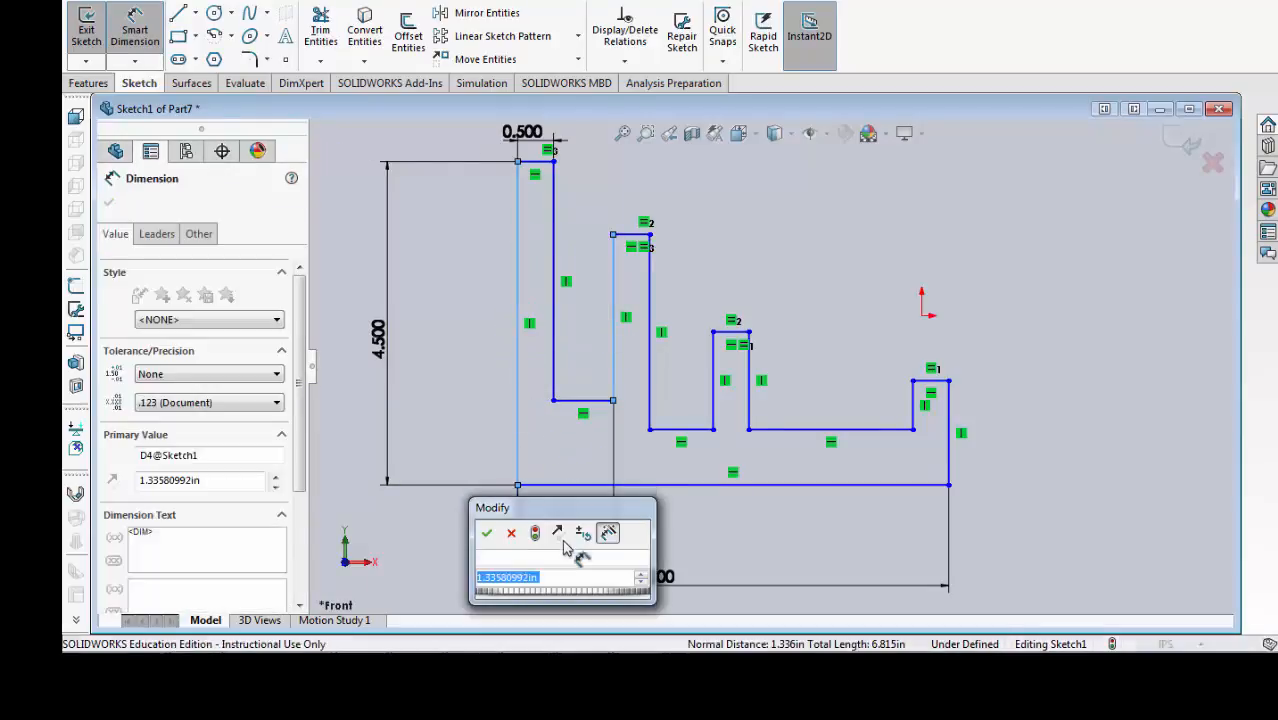
{"action": "type", "text": "2"}
{"action": "key", "text": "Return"}
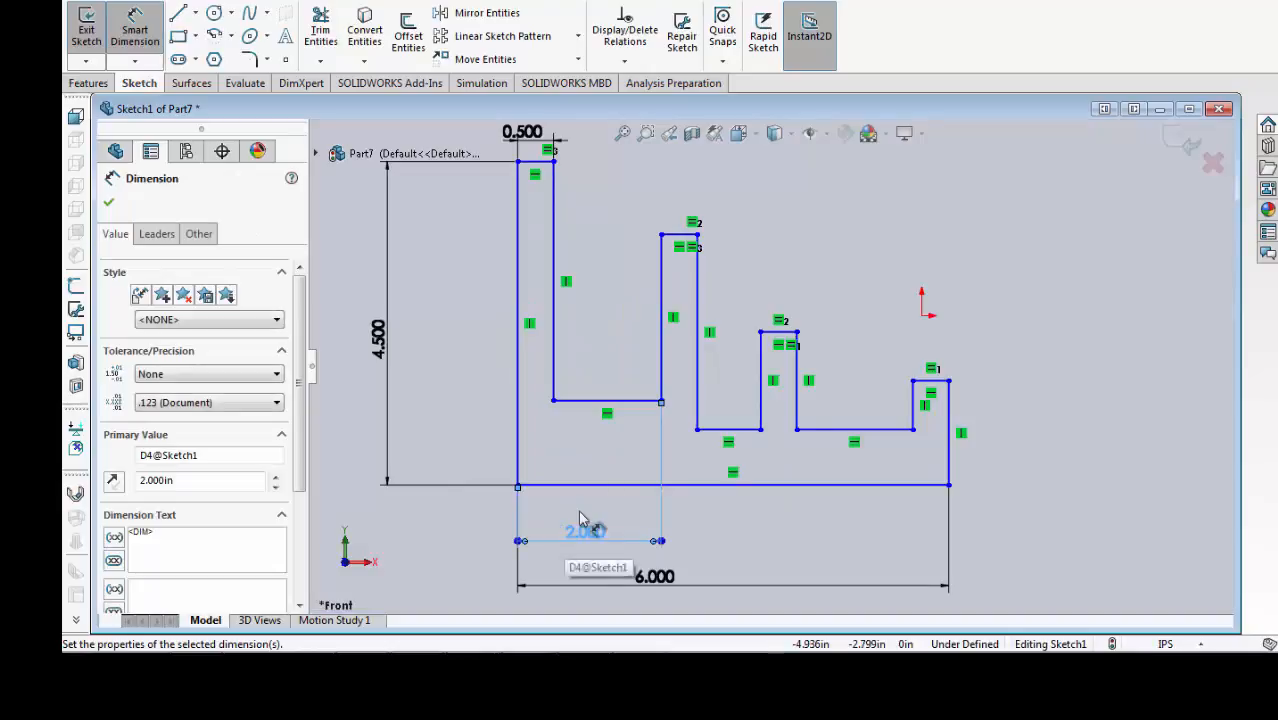
Step: Dimension the distance from the first fin's outer edge to the third fin's near edge and set it to 4 in
{"action": "left_click", "coordinate": [762, 385]}
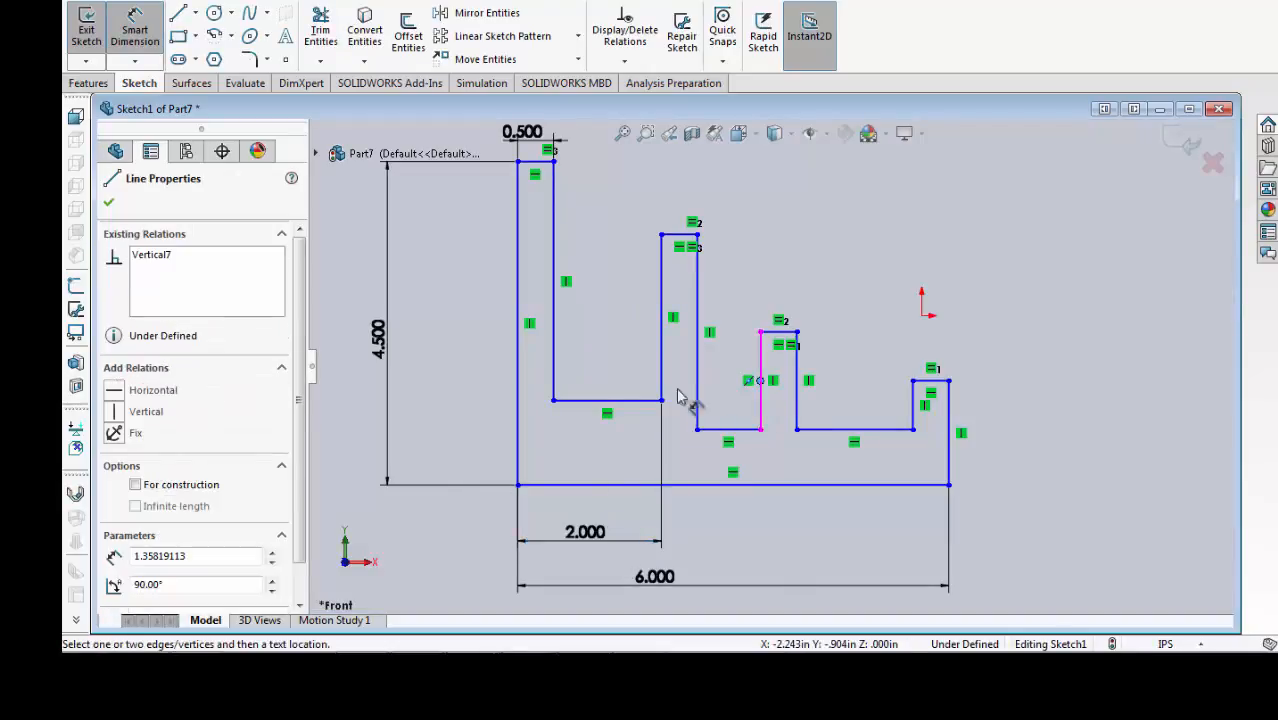
{"action": "left_click", "coordinate": [519, 372]}
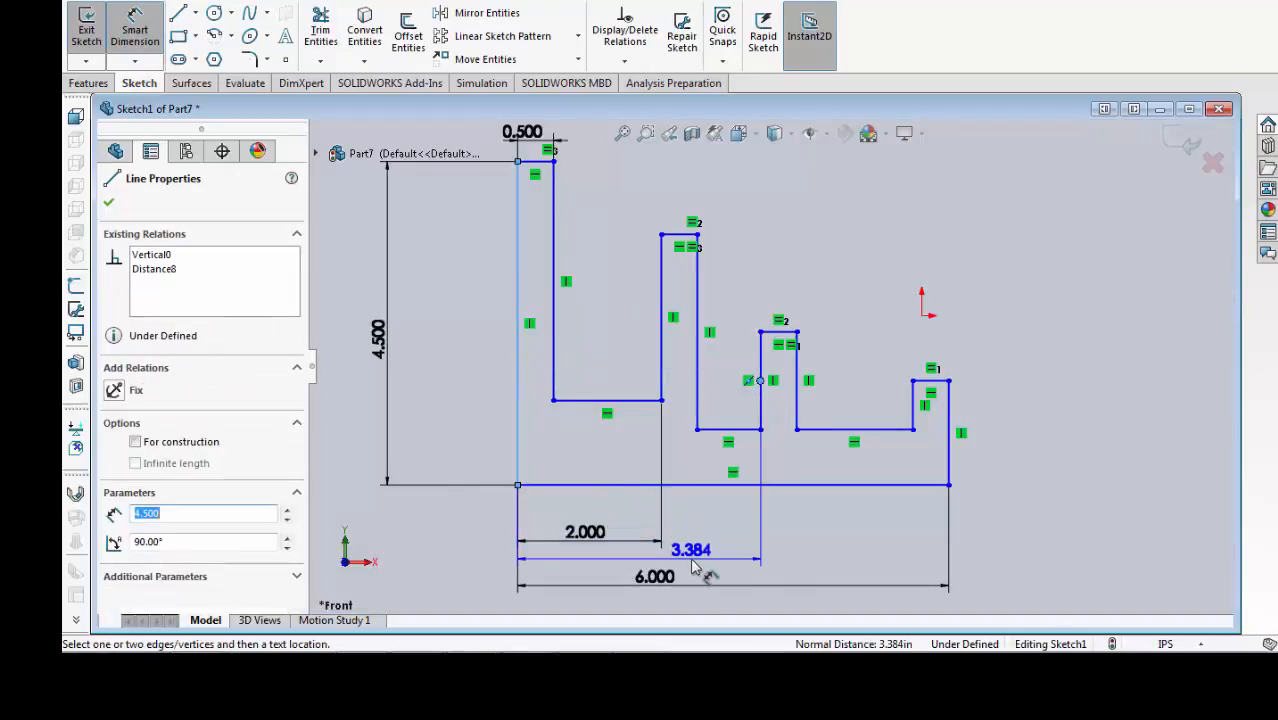
{"action": "left_click", "coordinate": [697, 563]}
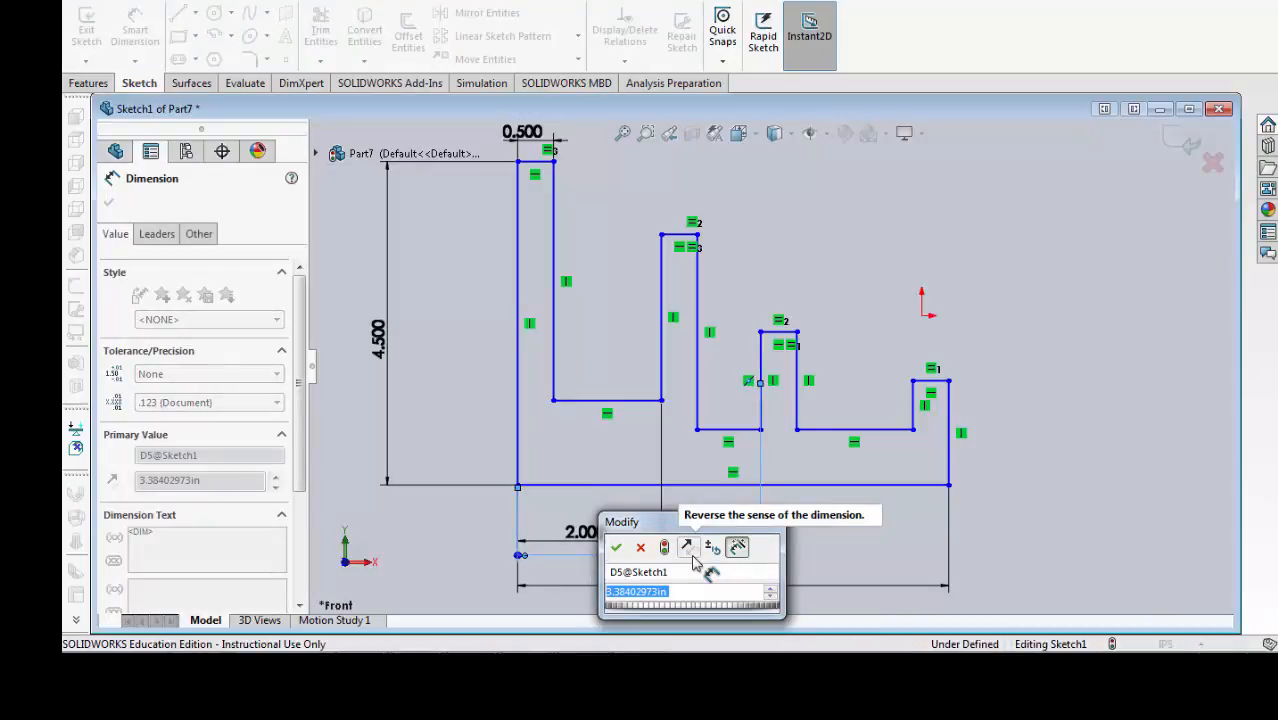
{"action": "type", "text": "4"}
{"action": "key", "text": "Return"}
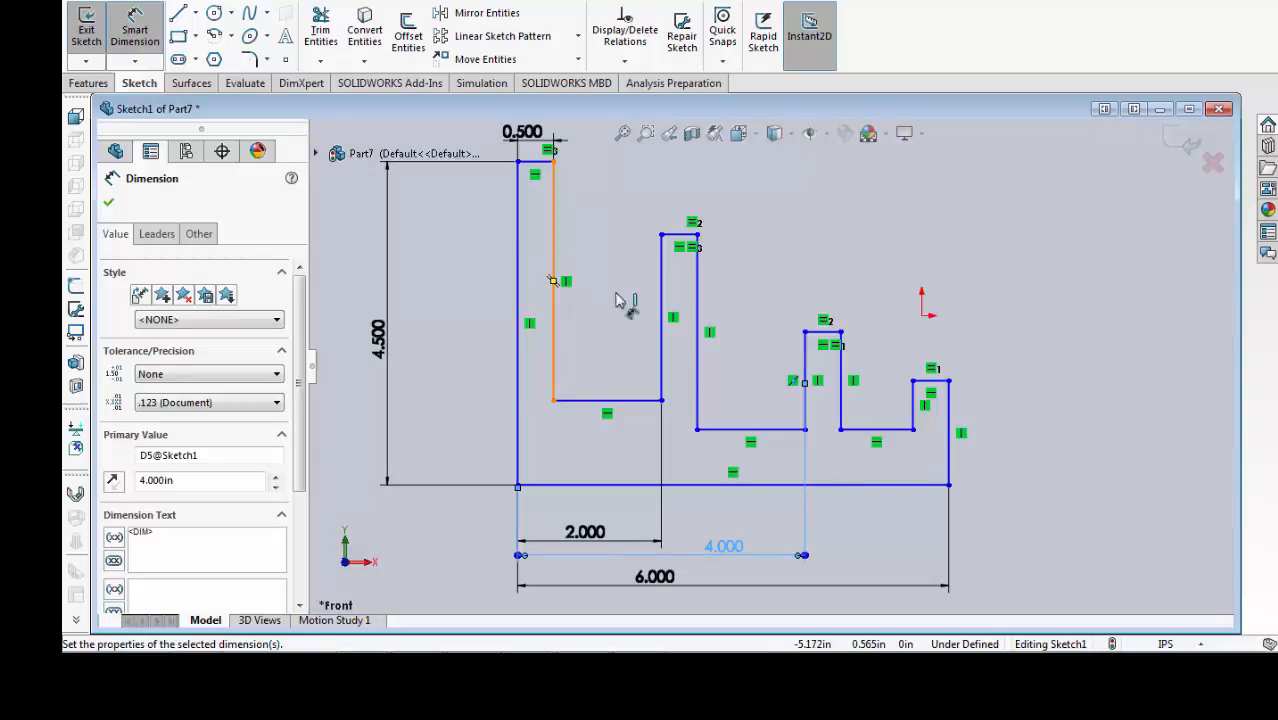
Step: Dimension the second fin's top edge from the profile's bottom line and set its height to 3.5 in
{"action": "left_click", "coordinate": [690, 240]}
{"action": "left_click", "coordinate": [705, 485]}
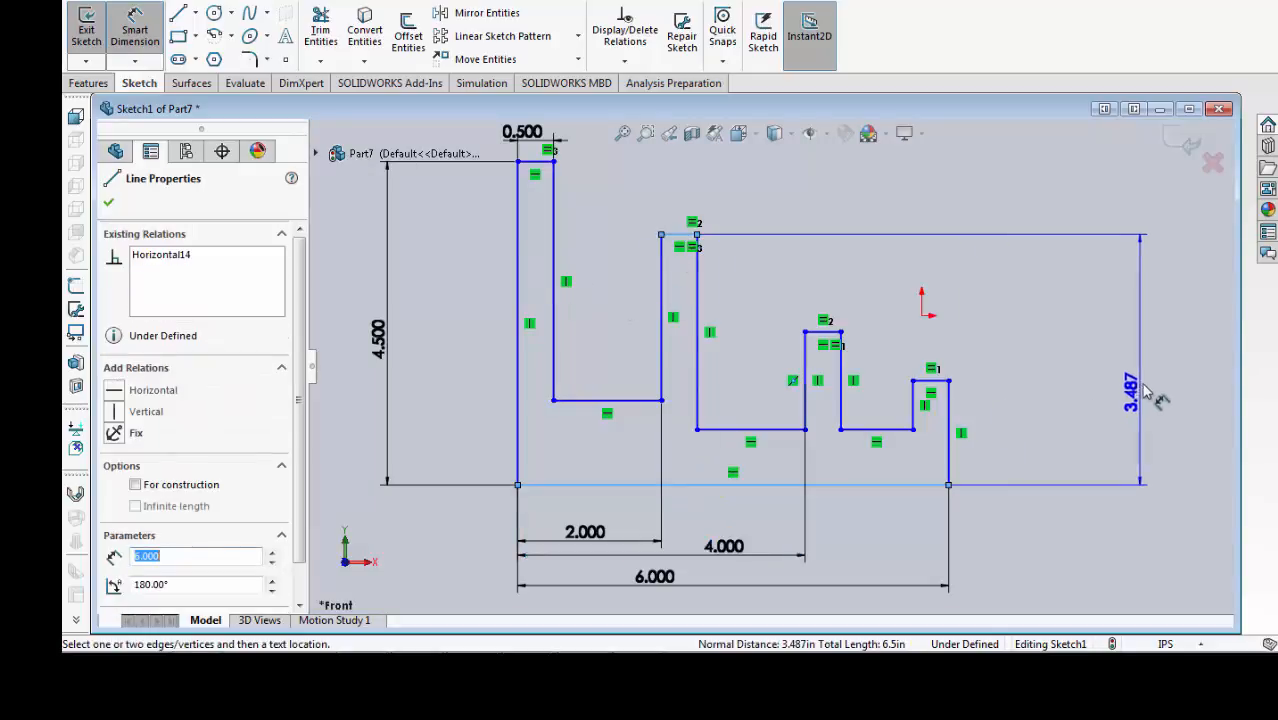
{"action": "left_click", "coordinate": [1158, 365]}
{"action": "type", "text": "3."}
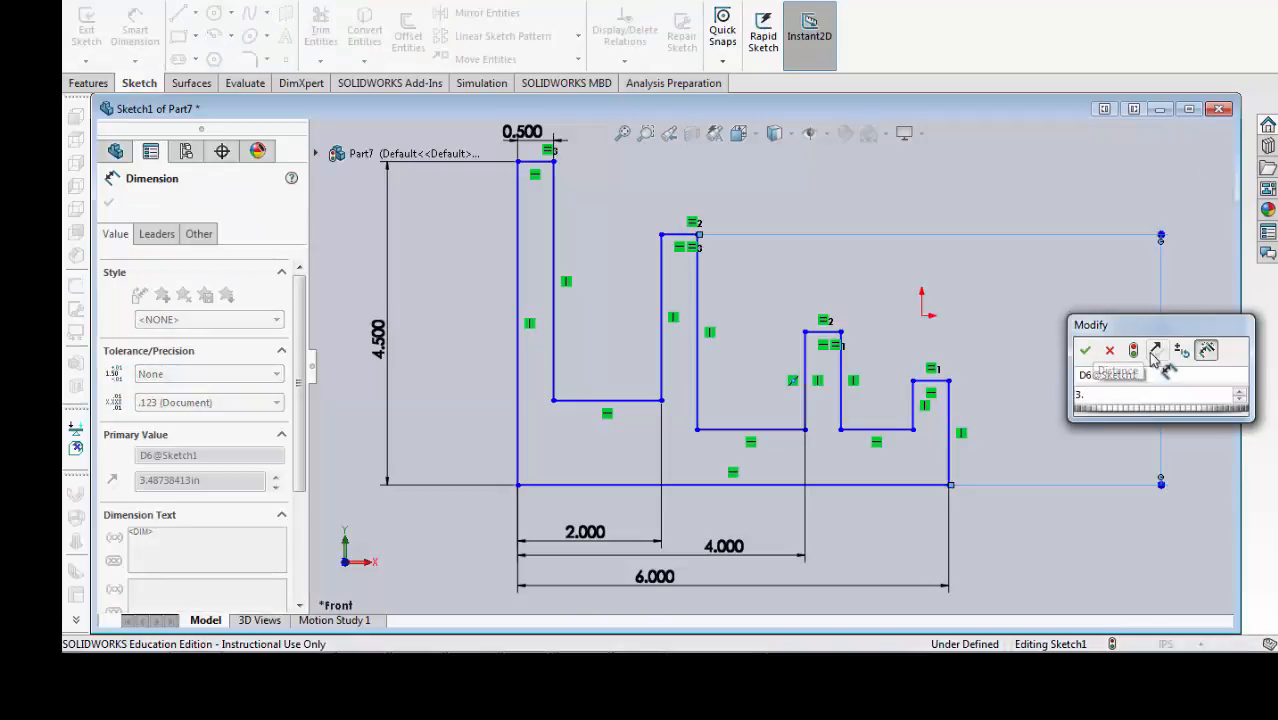
{"action": "type", "text": "5"}
{"action": "key", "text": "Return"}
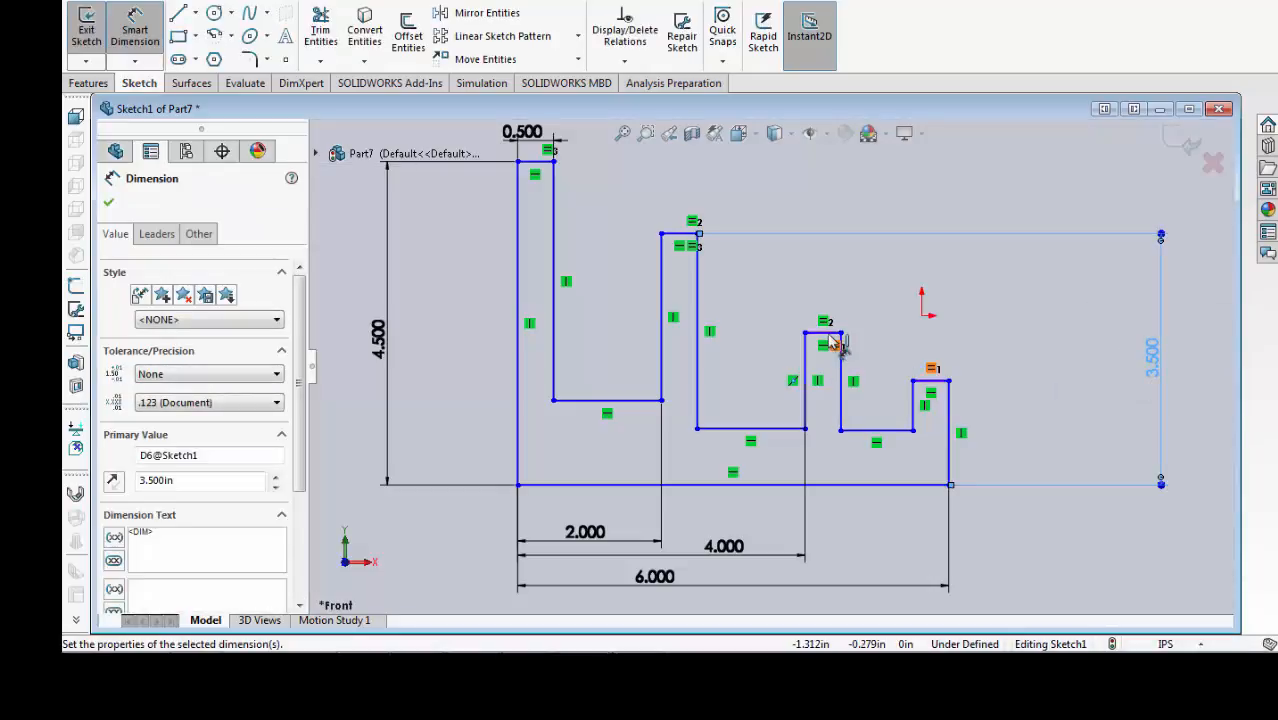
Step: Dimension the third fin's top edge from the profile's bottom line and set its height to 2.5 in
{"action": "left_click", "coordinate": [826, 333]}
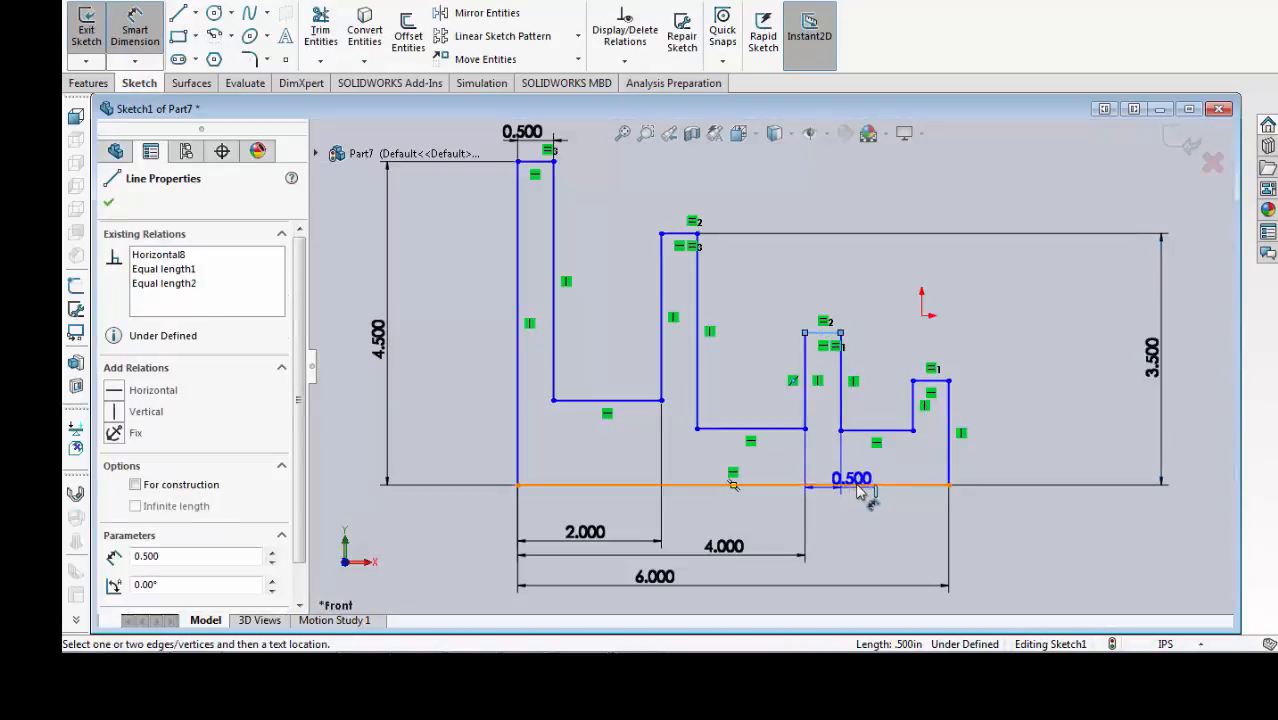
{"action": "left_click", "coordinate": [858, 487]}
{"action": "left_click", "coordinate": [1114, 395]}
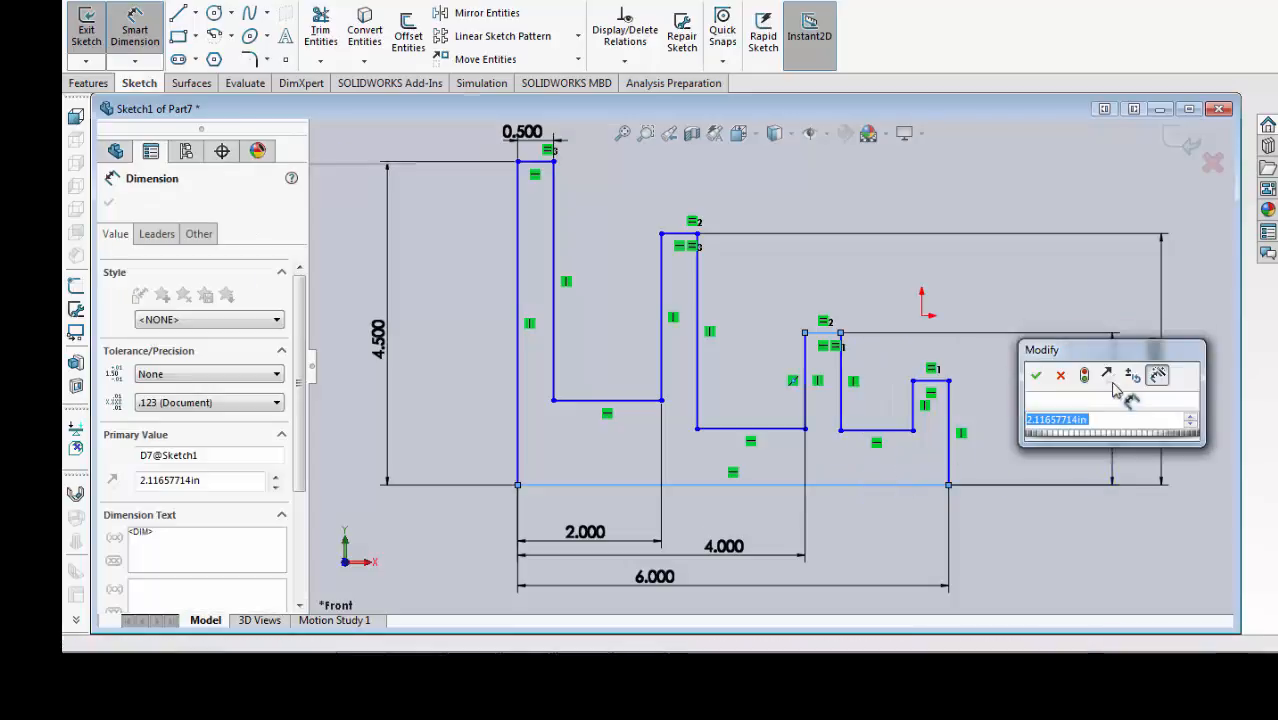
{"action": "type", "text": "2.5"}
{"action": "key", "text": "Return"}
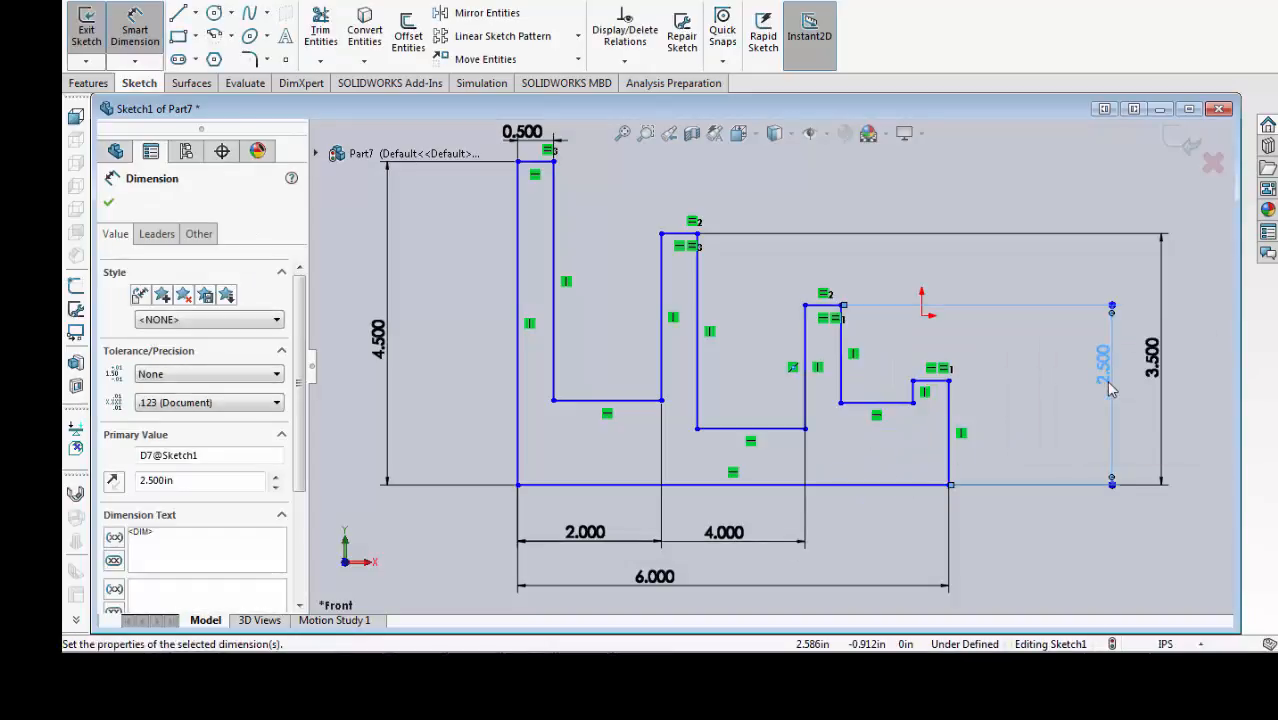
Step: Dimension the fourth fin's top edge from the profile's bottom line and set its height to 1.5 in
{"action": "left_click", "coordinate": [942, 382]}
{"action": "left_click", "coordinate": [940, 485]}
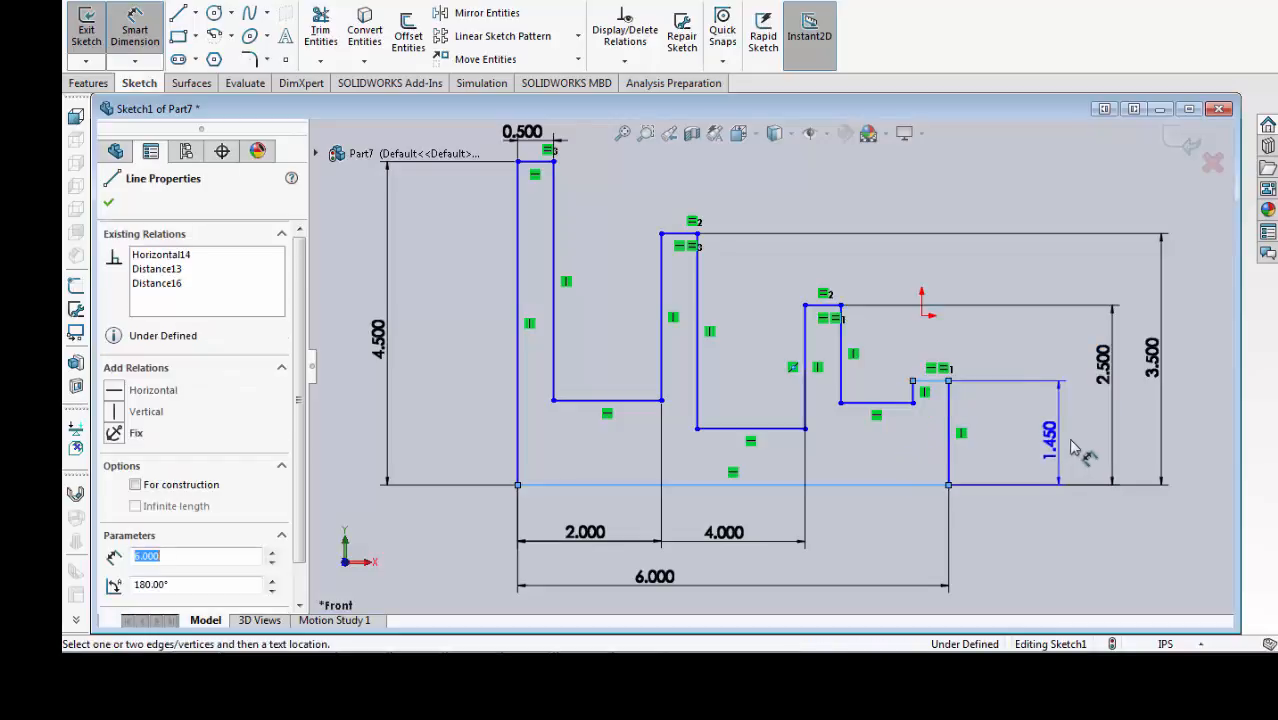
{"action": "left_click", "coordinate": [1104, 448]}
{"action": "type", "text": "1.5"}
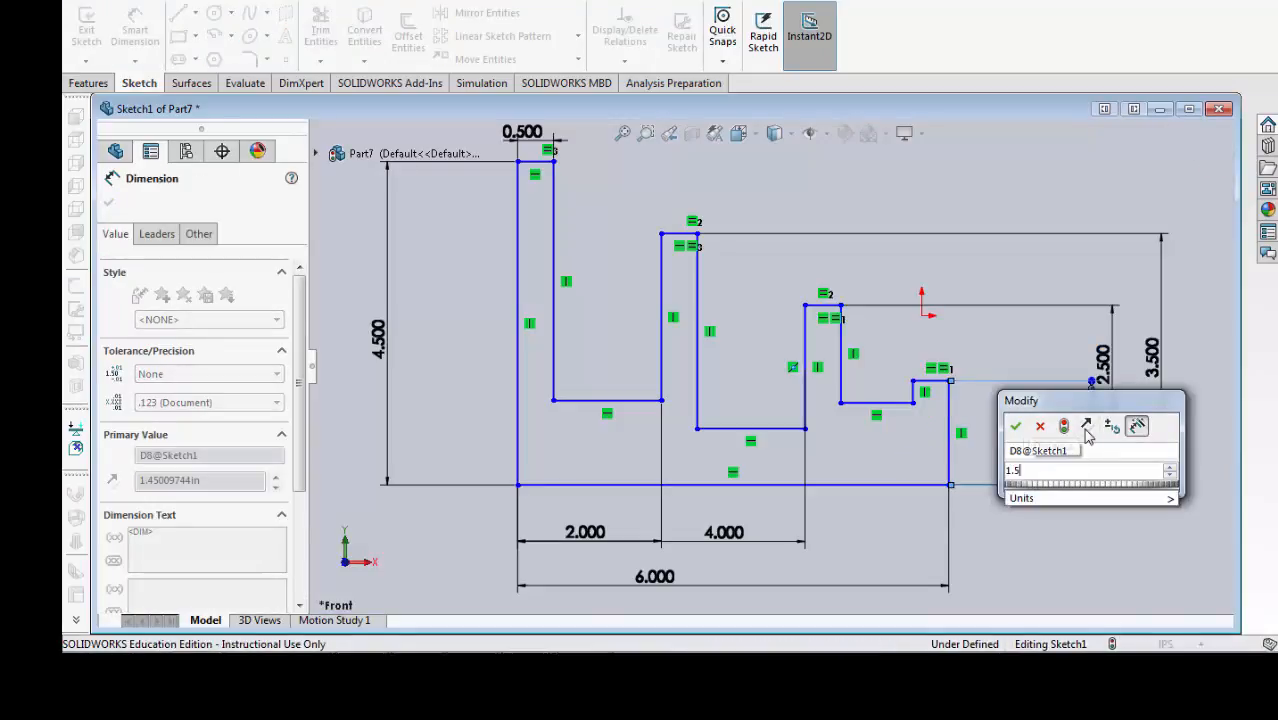
{"action": "key", "text": "Return"}
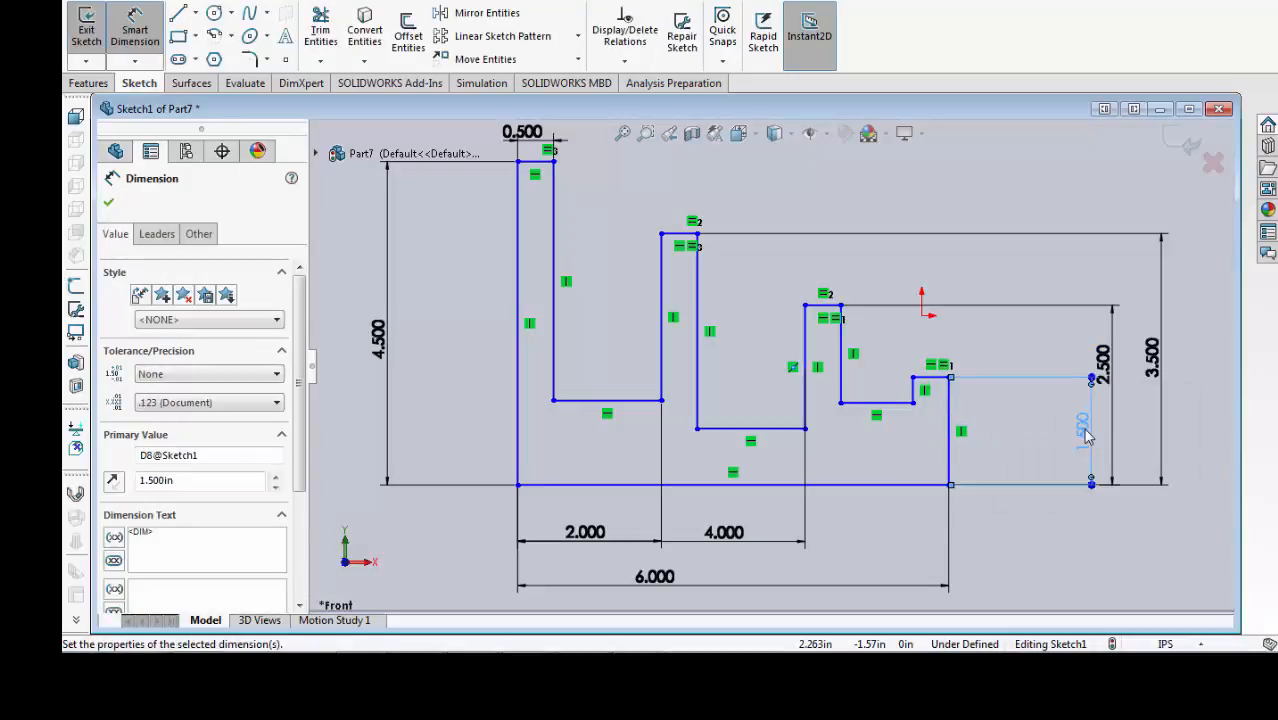
Step: Dimension the slot floor between the third and fourth fins 0.5 in above the bottom line, and end dimensioning
{"action": "left_click", "coordinate": [866, 405]}
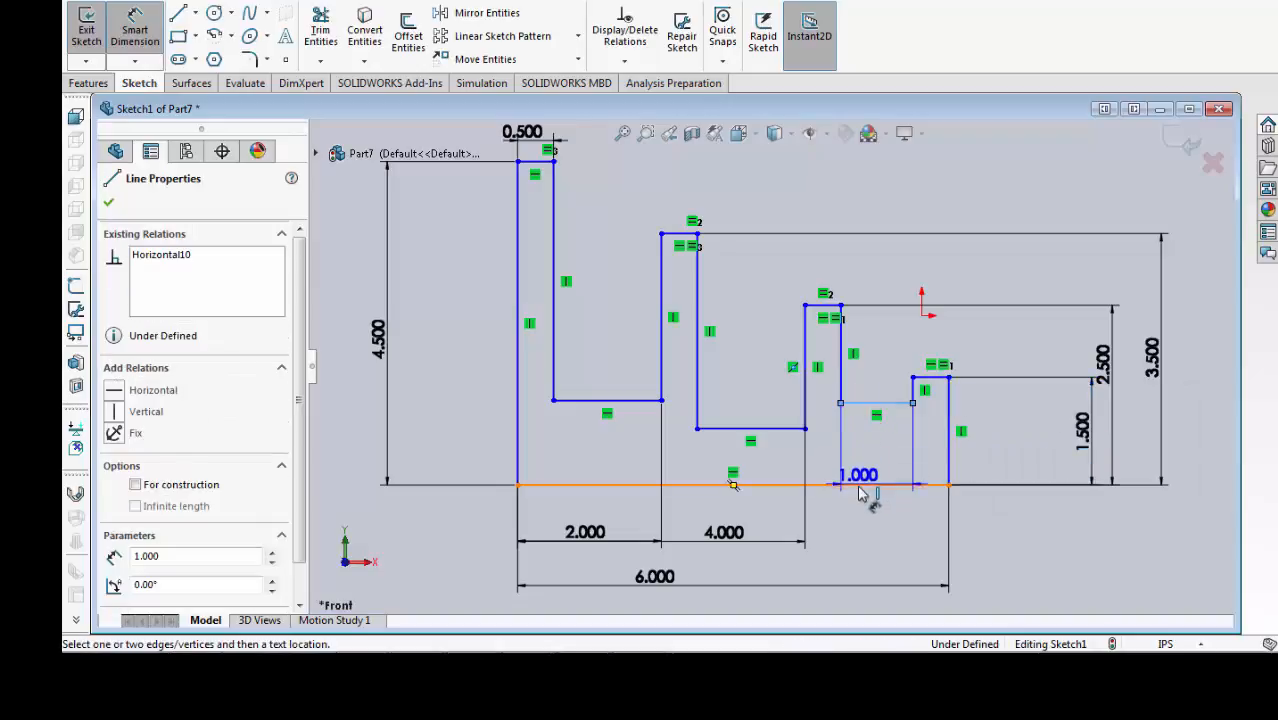
{"action": "left_click", "coordinate": [858, 487]}
{"action": "left_click", "coordinate": [1010, 455]}
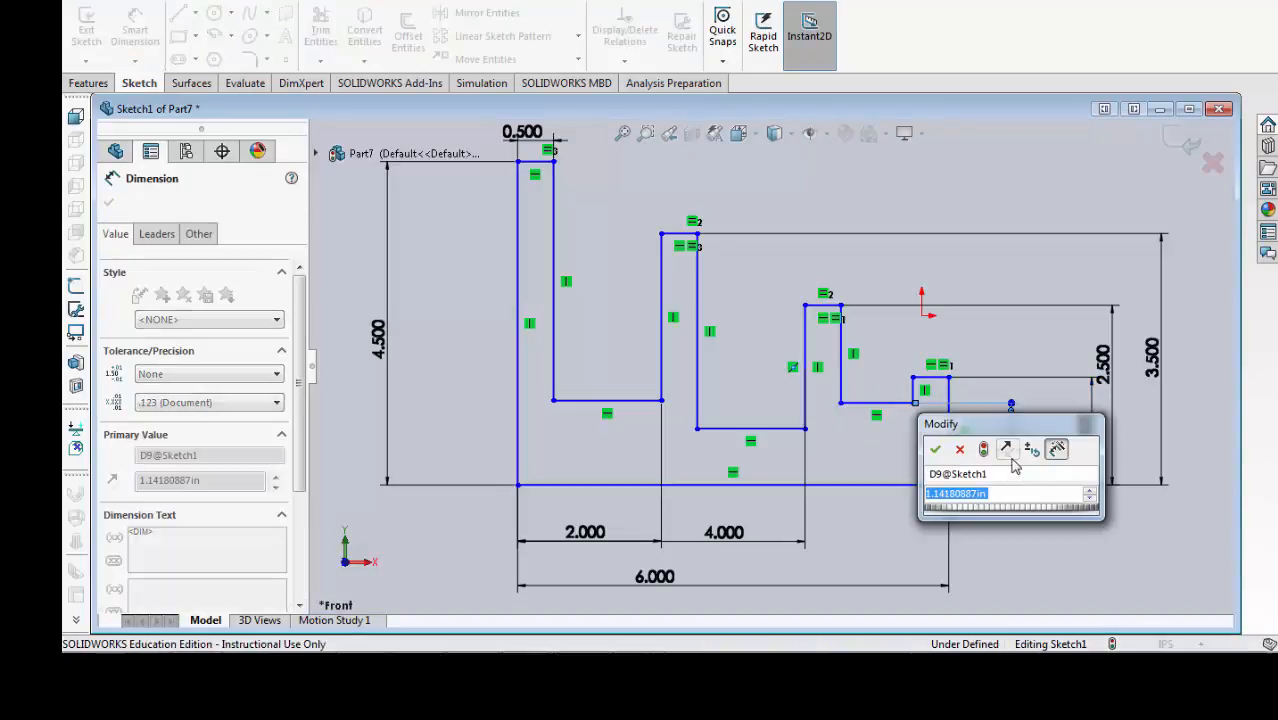
{"action": "type", "text": ".5"}
{"action": "key", "text": "Return"}
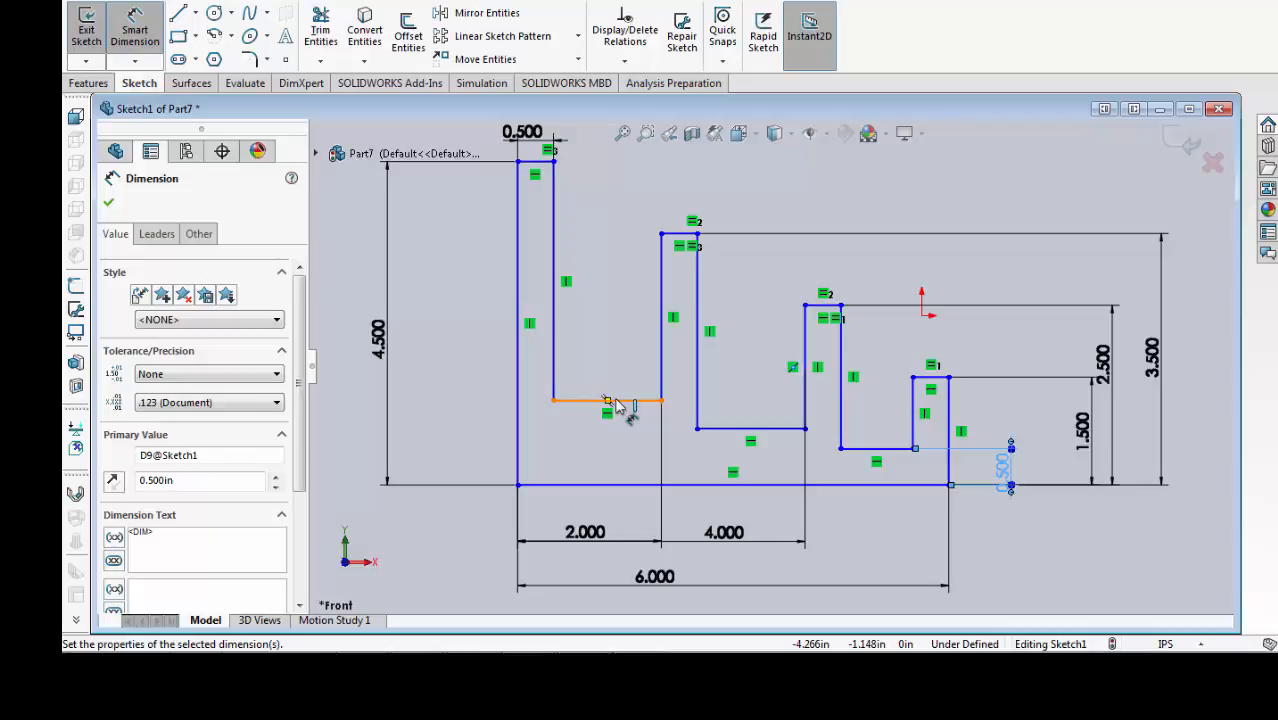
{"action": "left_click", "coordinate": [108, 203]}
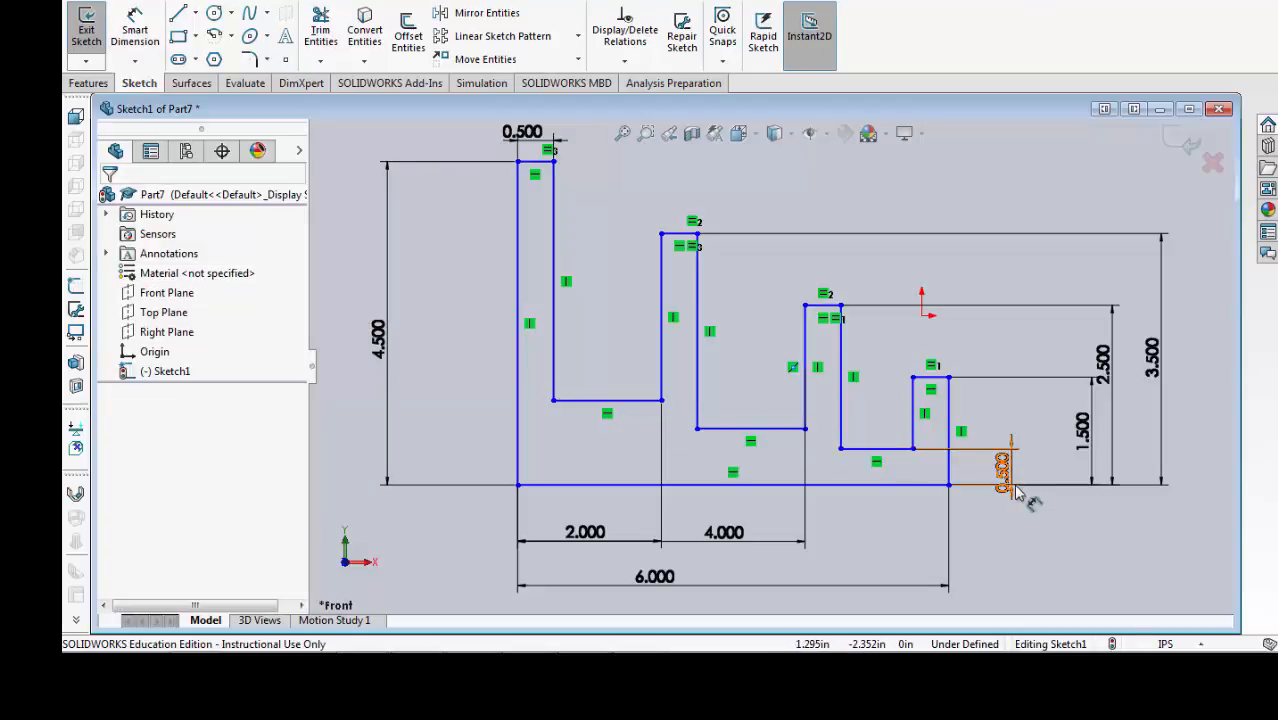
Step: Add a collinear relation between the three horizontal slot floor lines of the profile
{"action": "left_click", "coordinate": [636, 63]}
{"action": "left_click", "coordinate": [642, 104]}
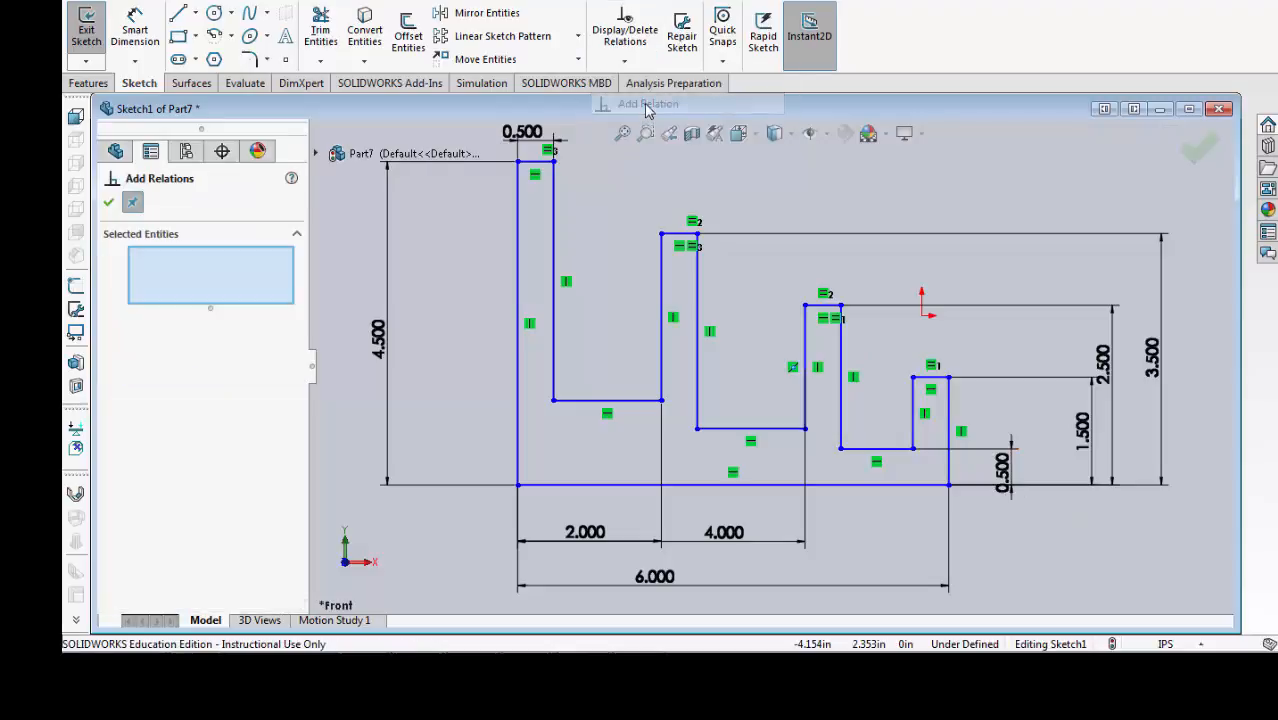
{"action": "left_click", "coordinate": [645, 401]}
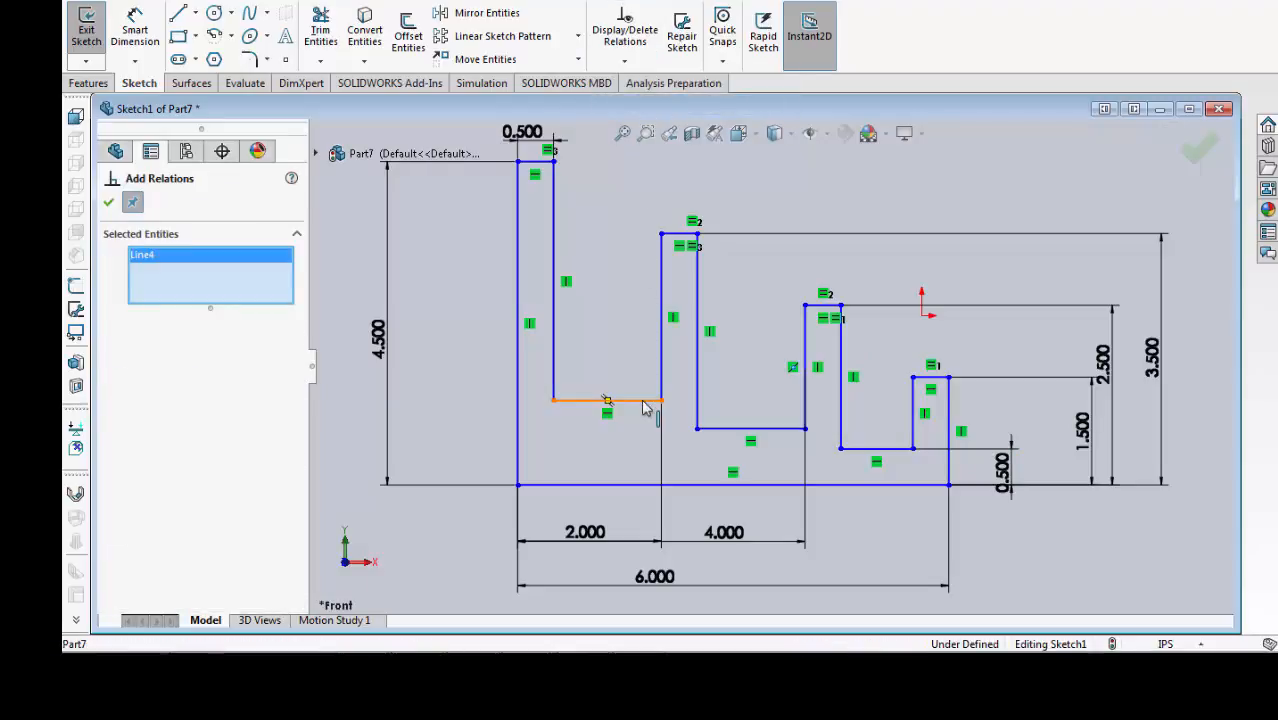
{"action": "left_click", "coordinate": [724, 430]}
{"action": "left_click", "coordinate": [862, 448]}
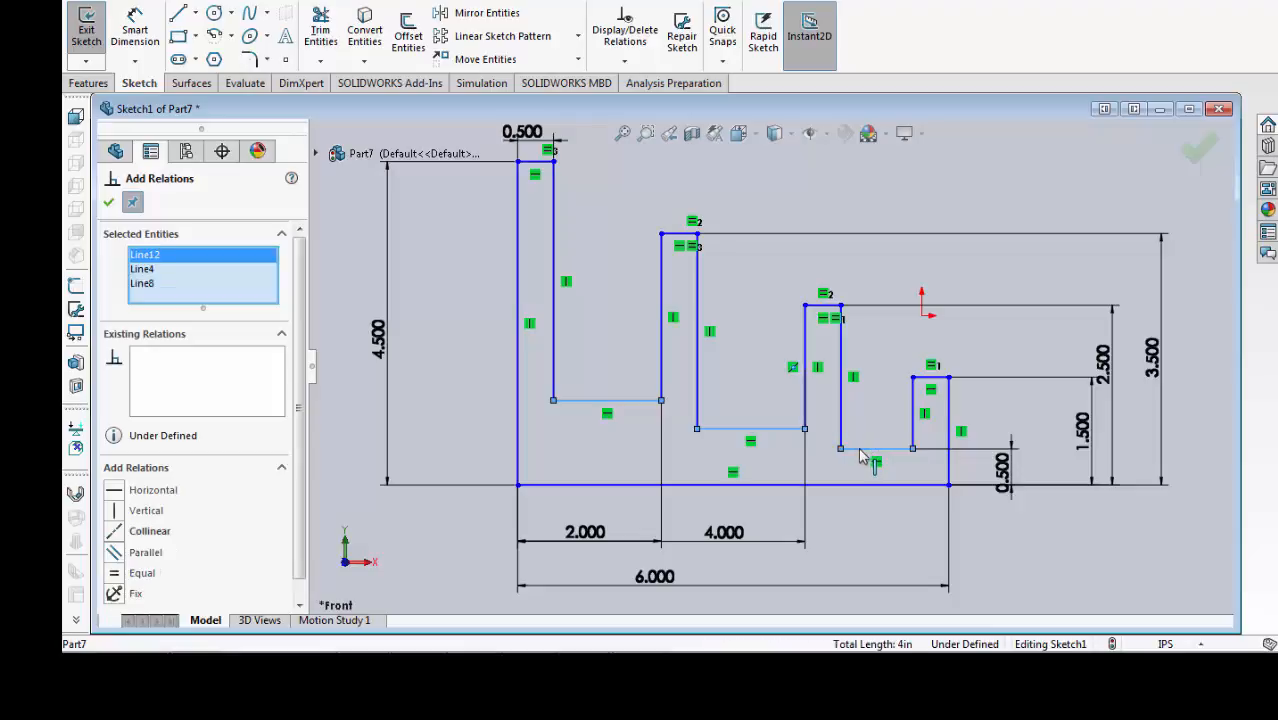
{"action": "left_click", "coordinate": [113, 531]}
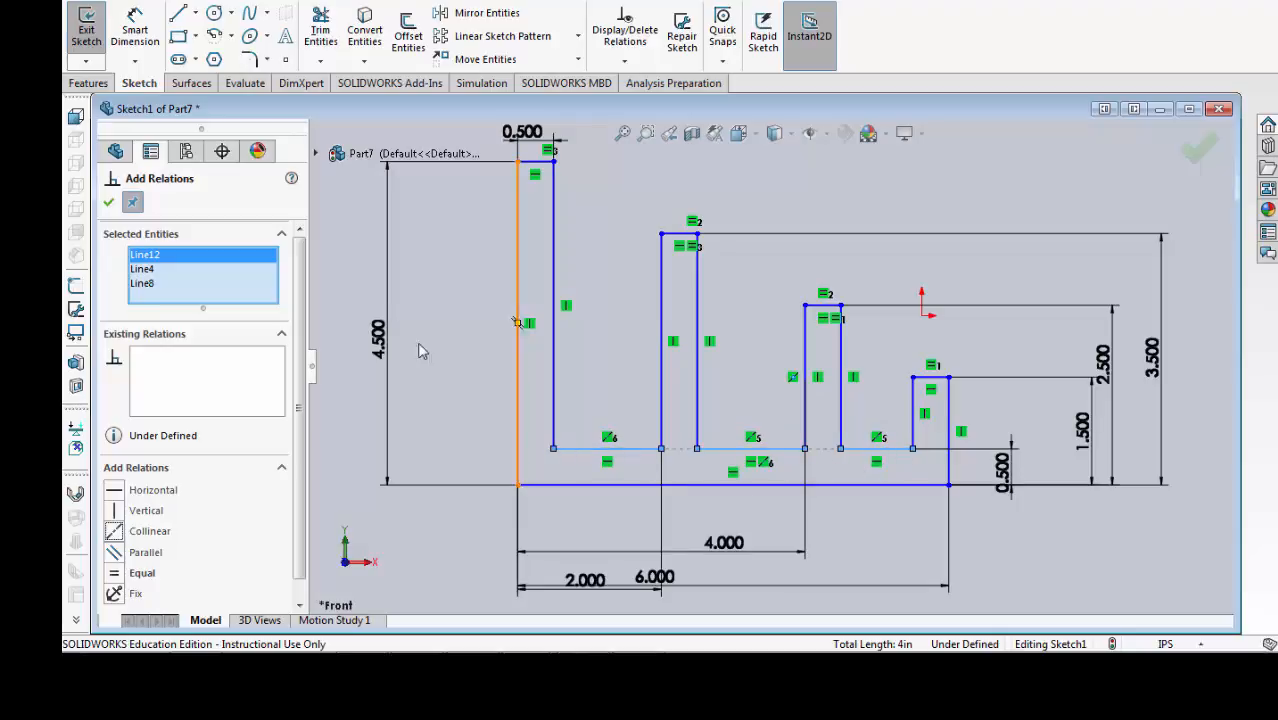
{"action": "left_click", "coordinate": [109, 204]}
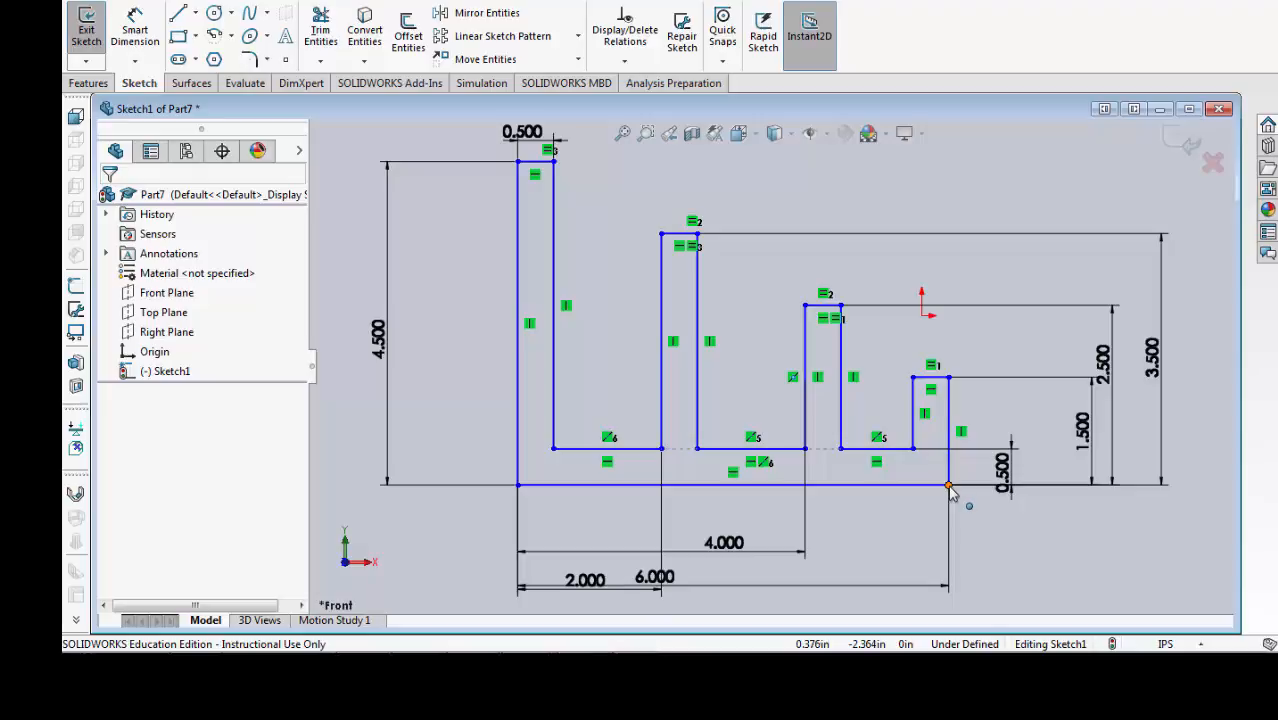
Step: Move the profile's lower-right corner onto the origin so it is coincident, and exit the sketch
{"action": "mouse_move", "coordinate": [948, 486]}
{"action": "left_mouse_down"}
{"action": "mouse_move", "coordinate": [950, 436]}
{"action": "mouse_move", "coordinate": [847, 408]}
{"action": "mouse_move", "coordinate": [848, 488]}
{"action": "mouse_move", "coordinate": [920, 470]}
{"action": "mouse_move", "coordinate": [921, 322]}
{"action": "left_mouse_up"}
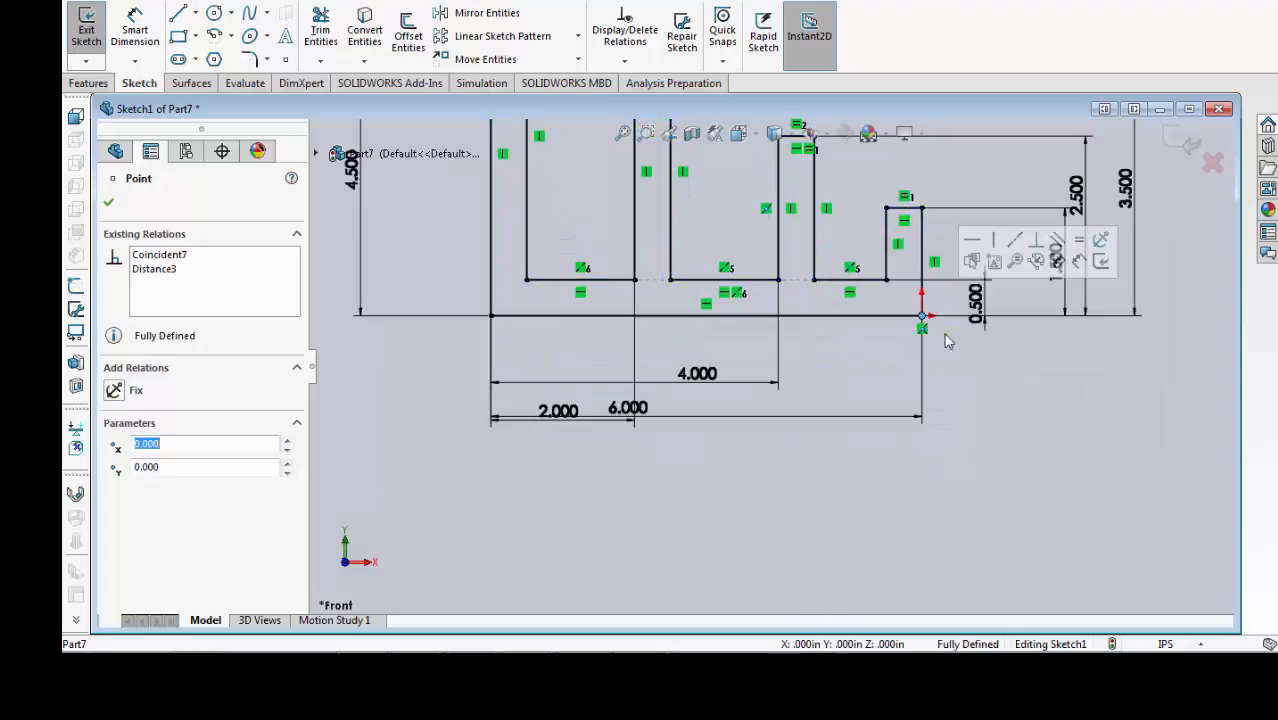
{"action": "scroll", "coordinate": [997, 330], "scroll_direction": "down", "scroll_amount": 3}
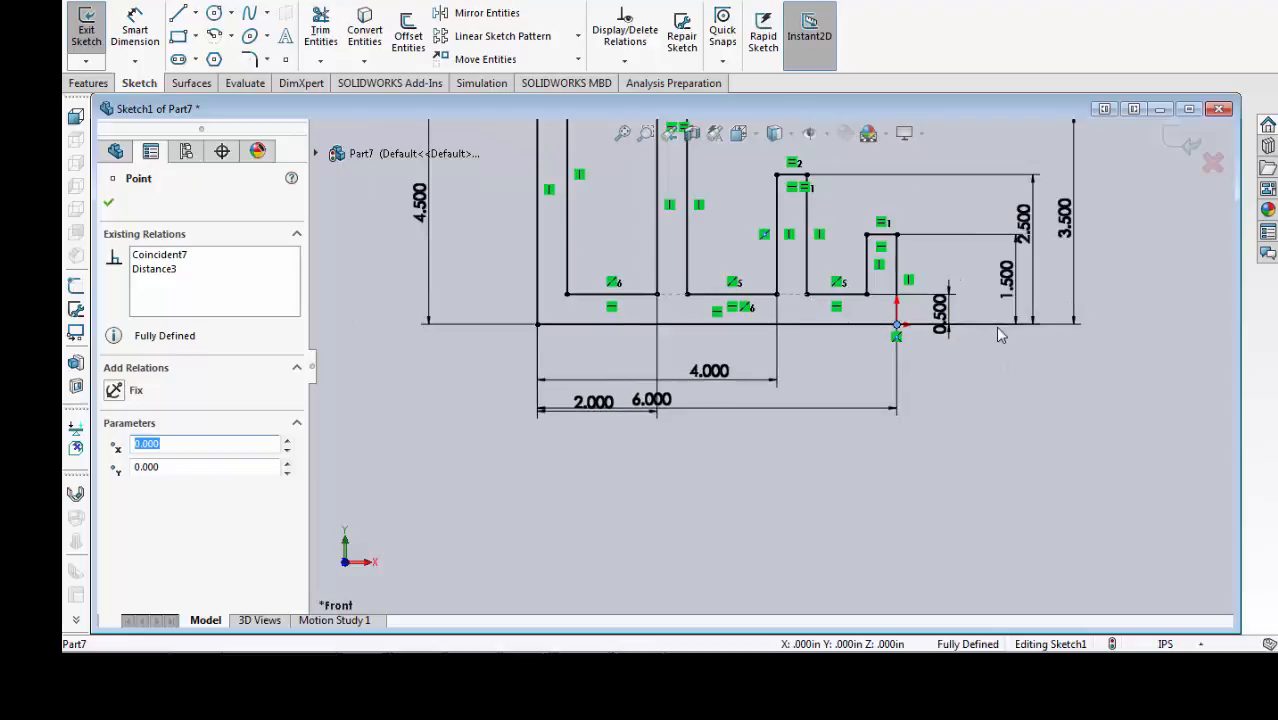
{"action": "scroll", "coordinate": [793, 196], "scroll_direction": "up", "scroll_amount": 1}
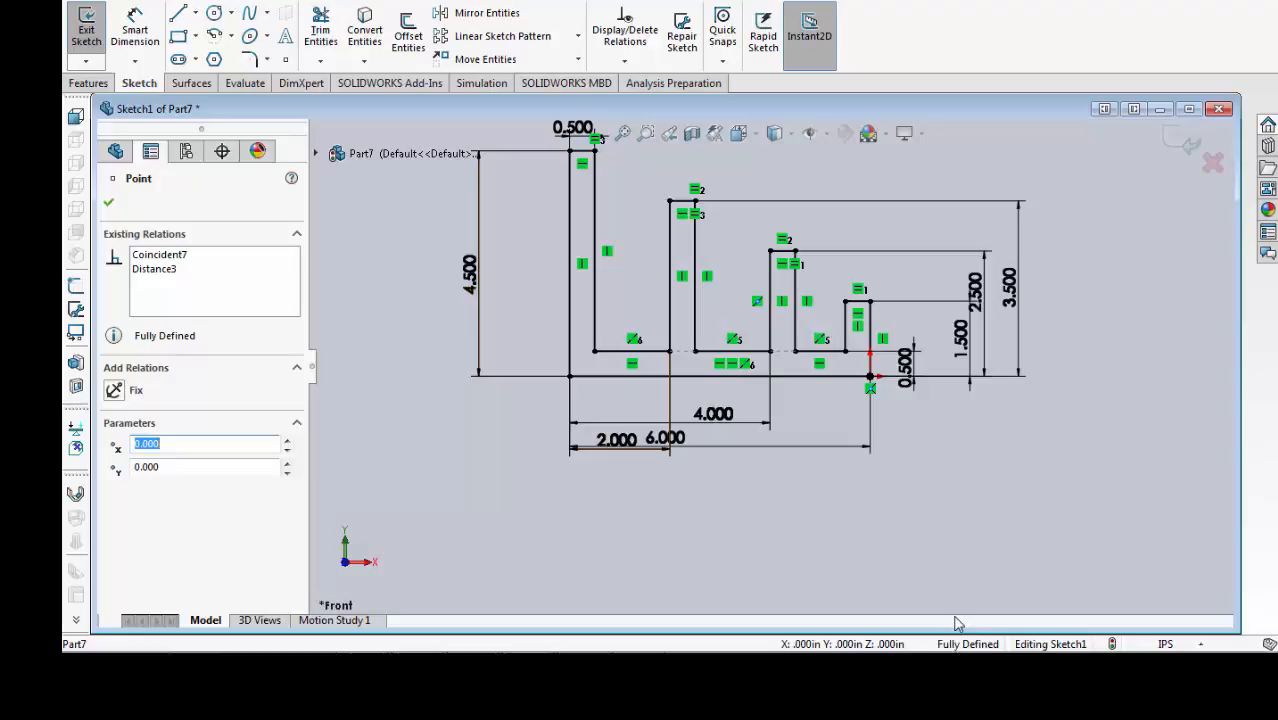
{"action": "left_click", "coordinate": [108, 205]}
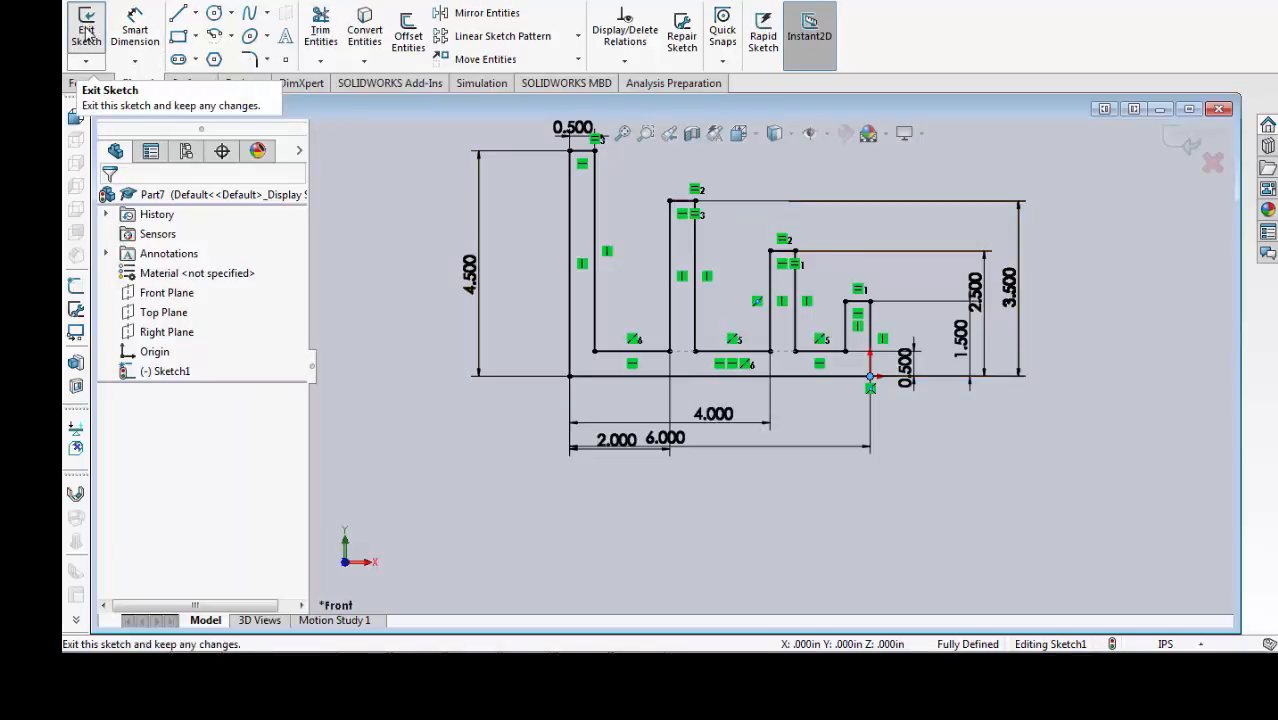
{"action": "left_click", "coordinate": [1170, 145]}
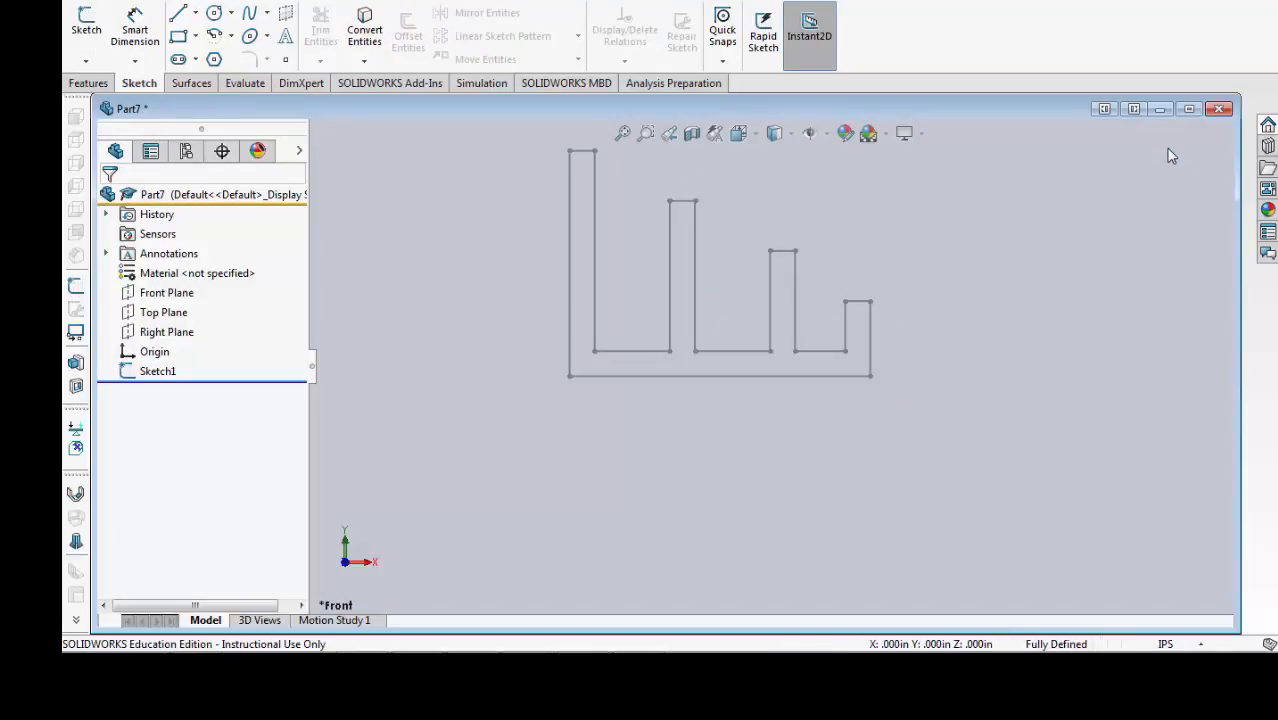
Step: Extrude the closed four-fin profile as a blind boss 6 in deep, reversed toward the back of the Front Plane
{"action": "left_click", "coordinate": [88, 83]}
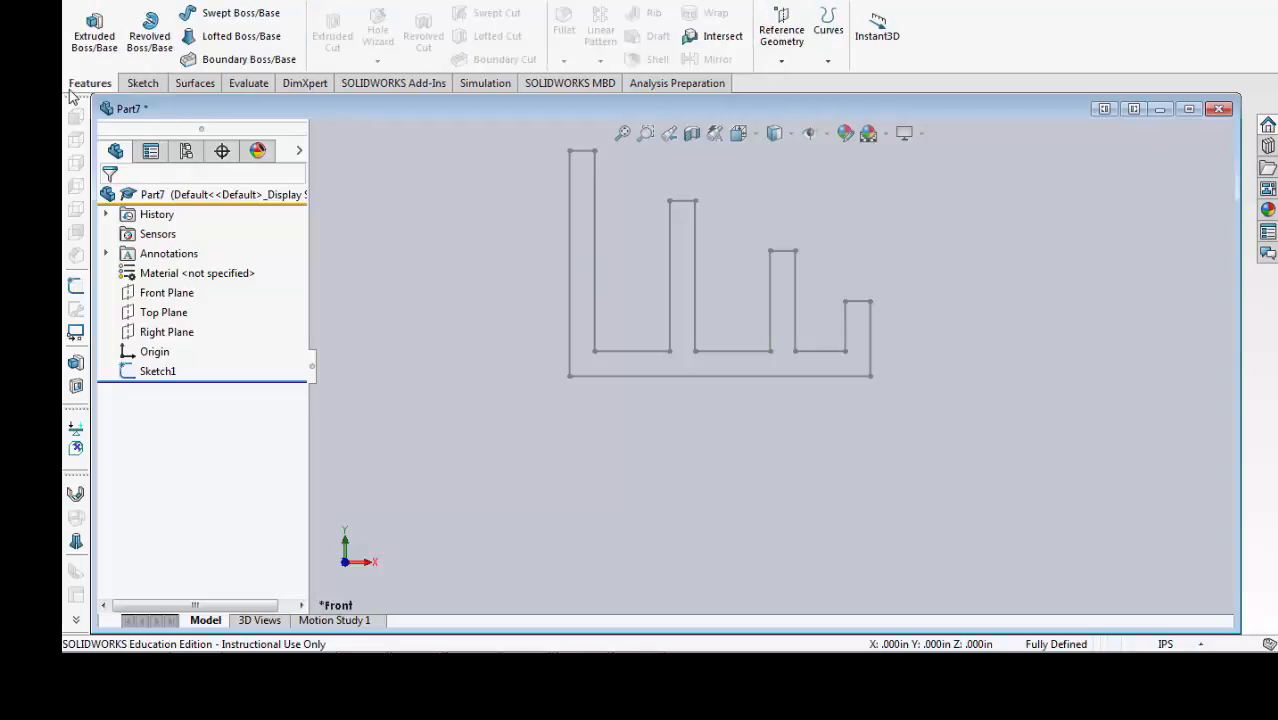
{"action": "left_click", "coordinate": [97, 45]}
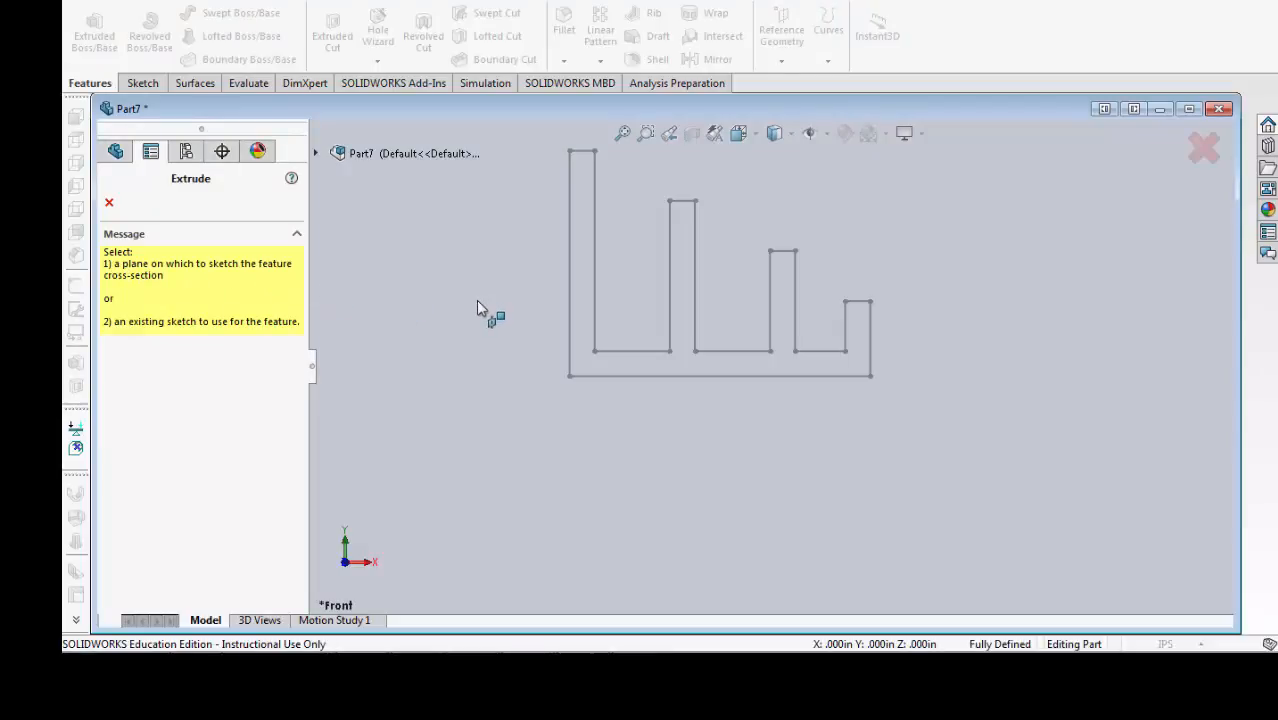
{"action": "left_click", "coordinate": [595, 270]}
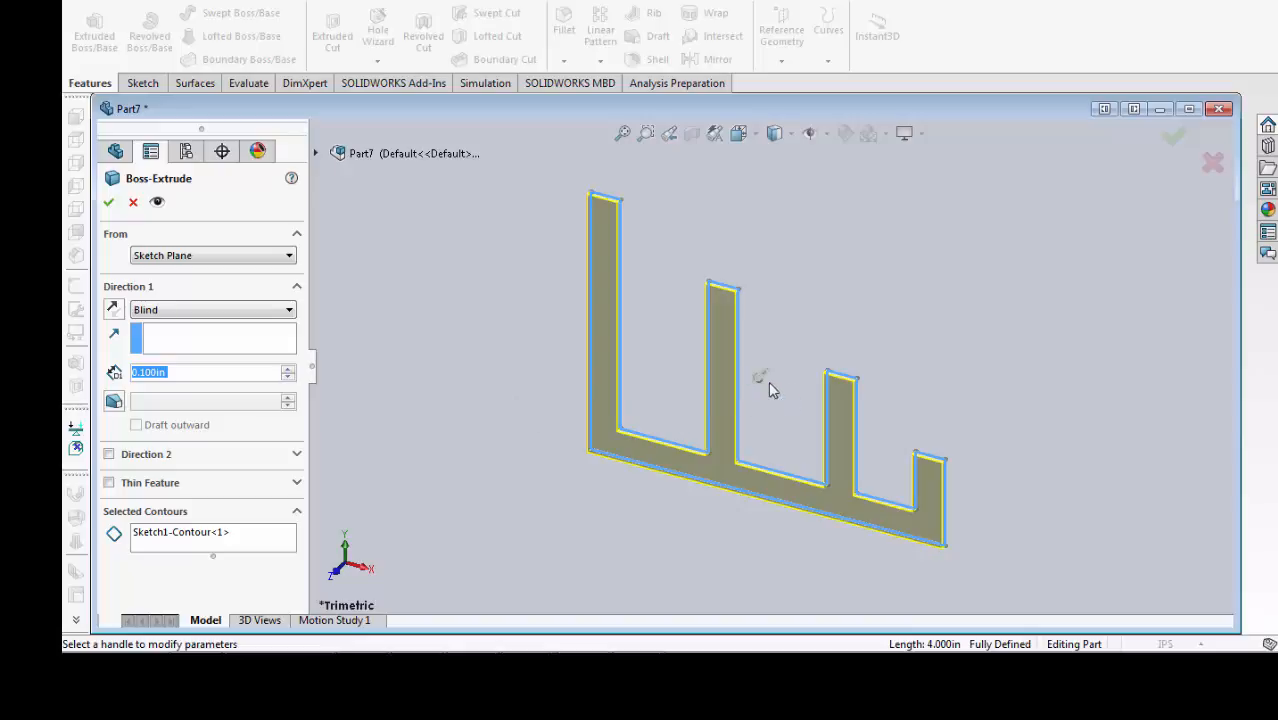
{"action": "left_click", "coordinate": [758, 384]}
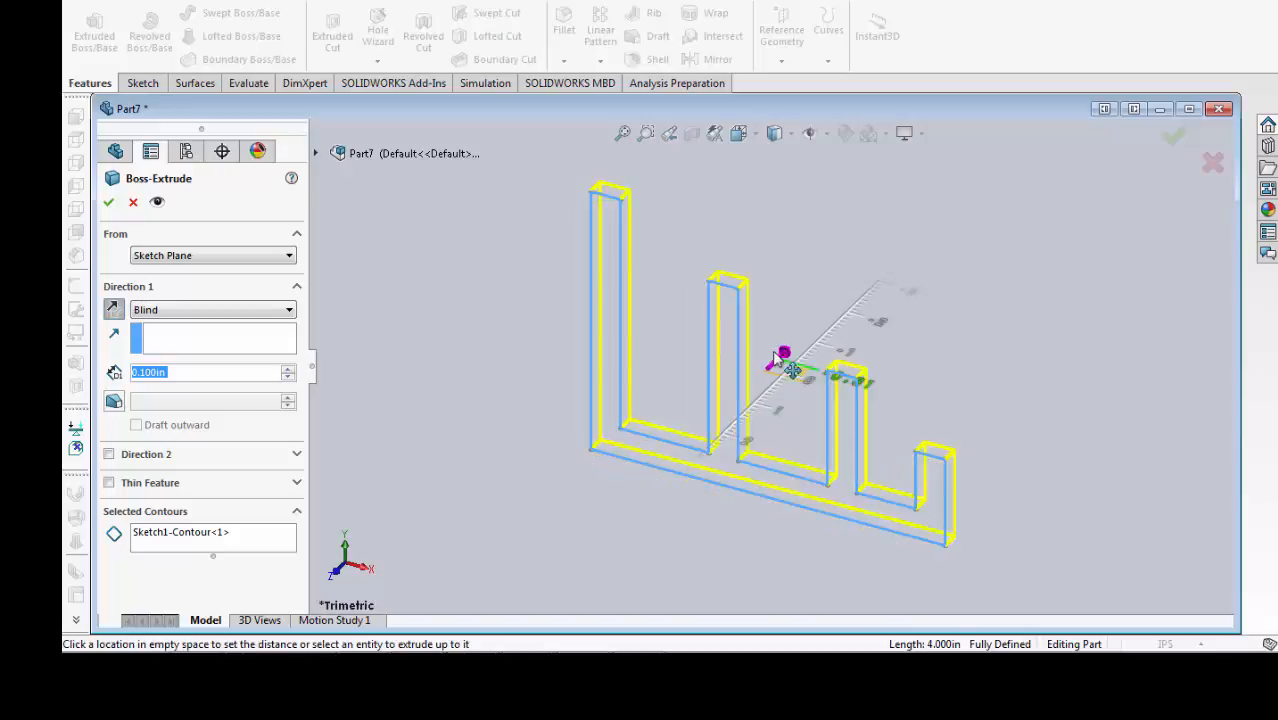
{"action": "left_click", "coordinate": [824, 319]}
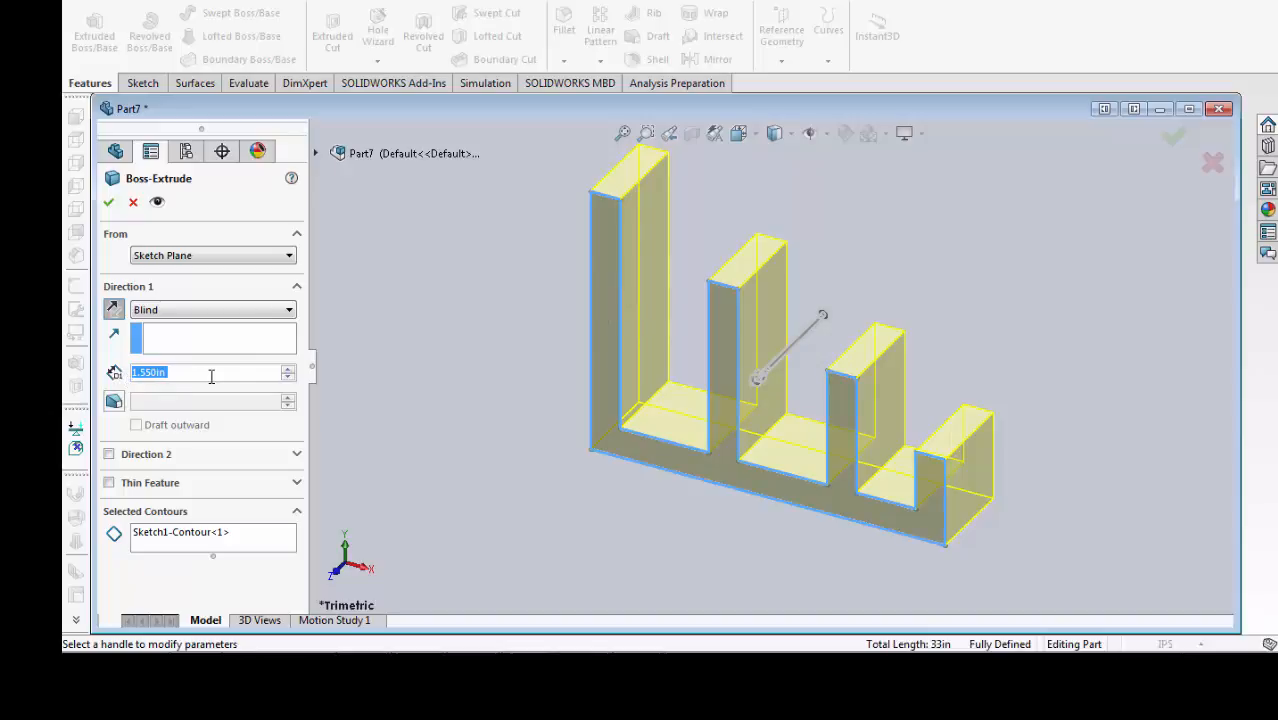
{"action": "type", "text": "6"}
{"action": "key", "text": "Return"}
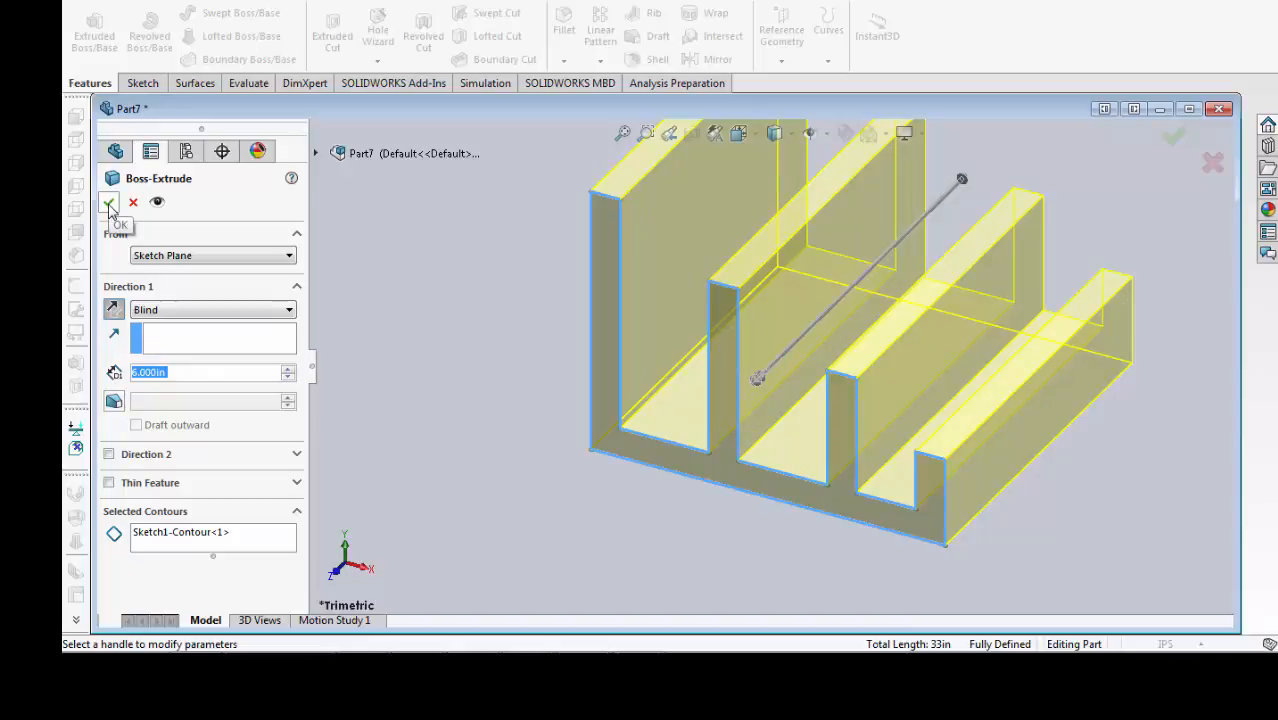
{"action": "left_click", "coordinate": [109, 204]}
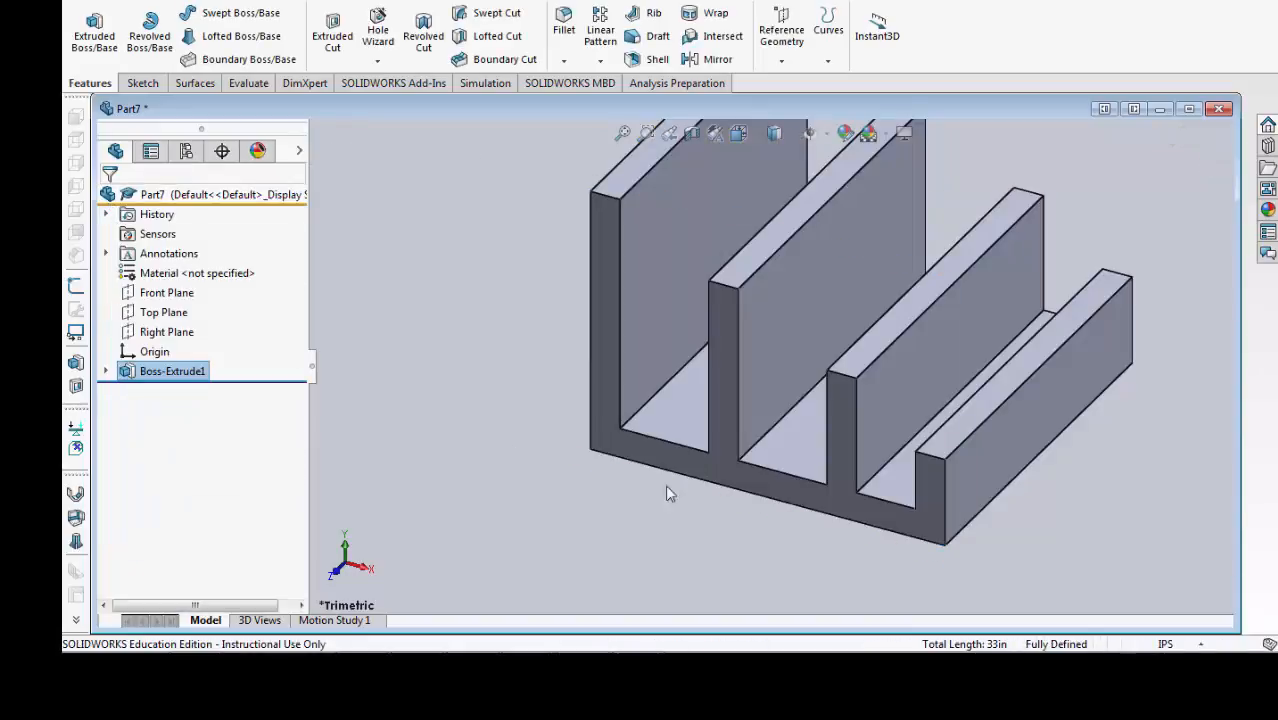
{"action": "scroll", "coordinate": [874, 384], "scroll_direction": "up", "scroll_amount": 4}
{"action": "scroll", "coordinate": [903, 263], "scroll_direction": "down", "scroll_amount": 2}
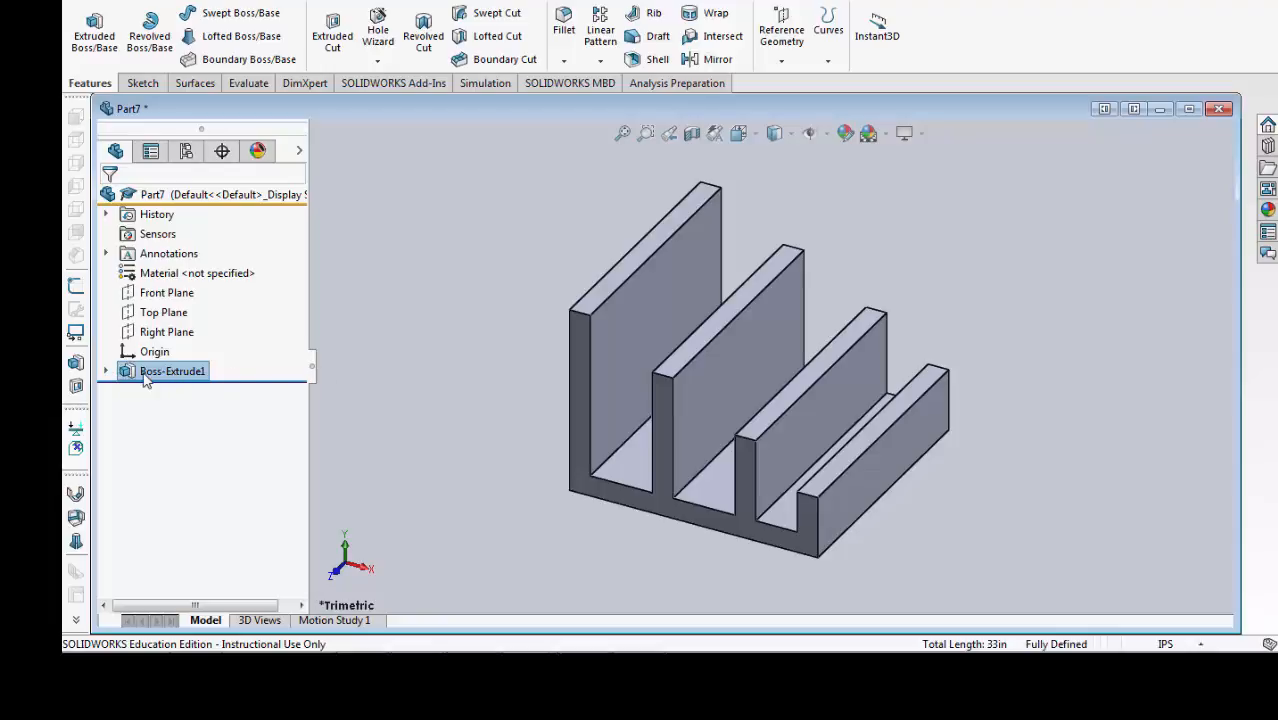
Step: Reopen the sketch beneath the boss extrusion to review its dimensions and relations, and exit it without edits
{"action": "left_click", "coordinate": [452, 279]}
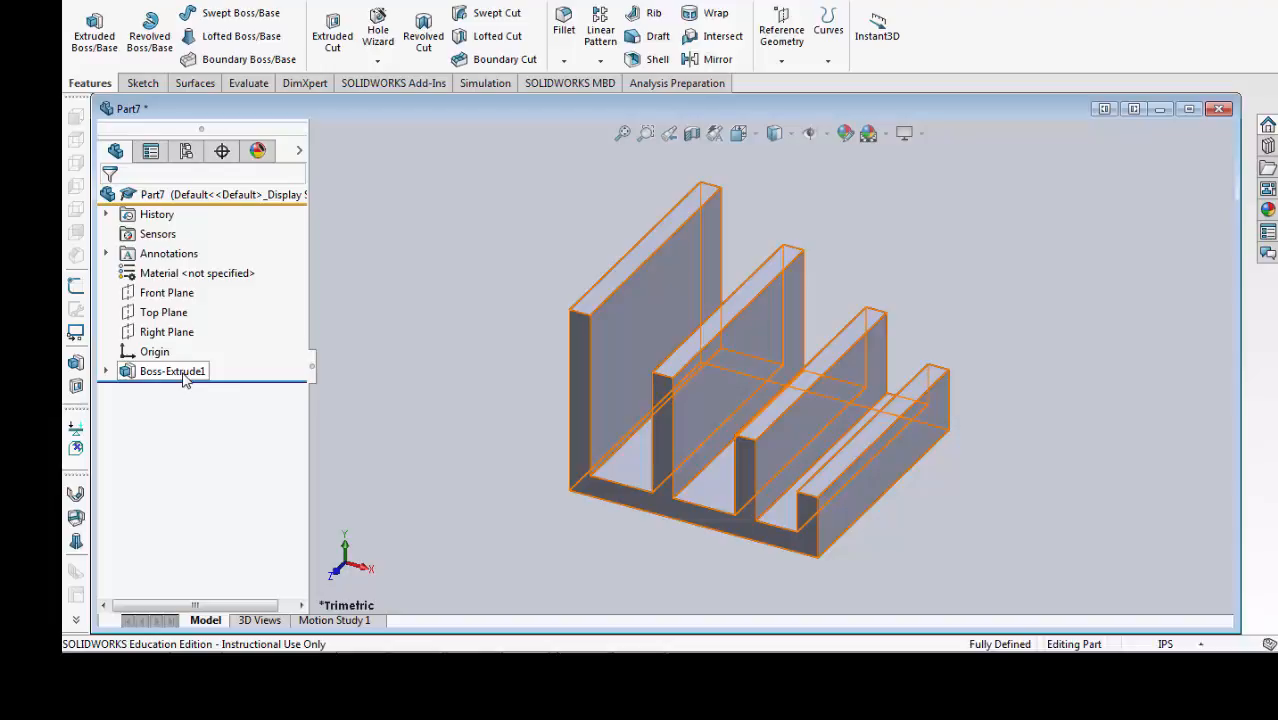
{"action": "left_click", "coordinate": [106, 371]}
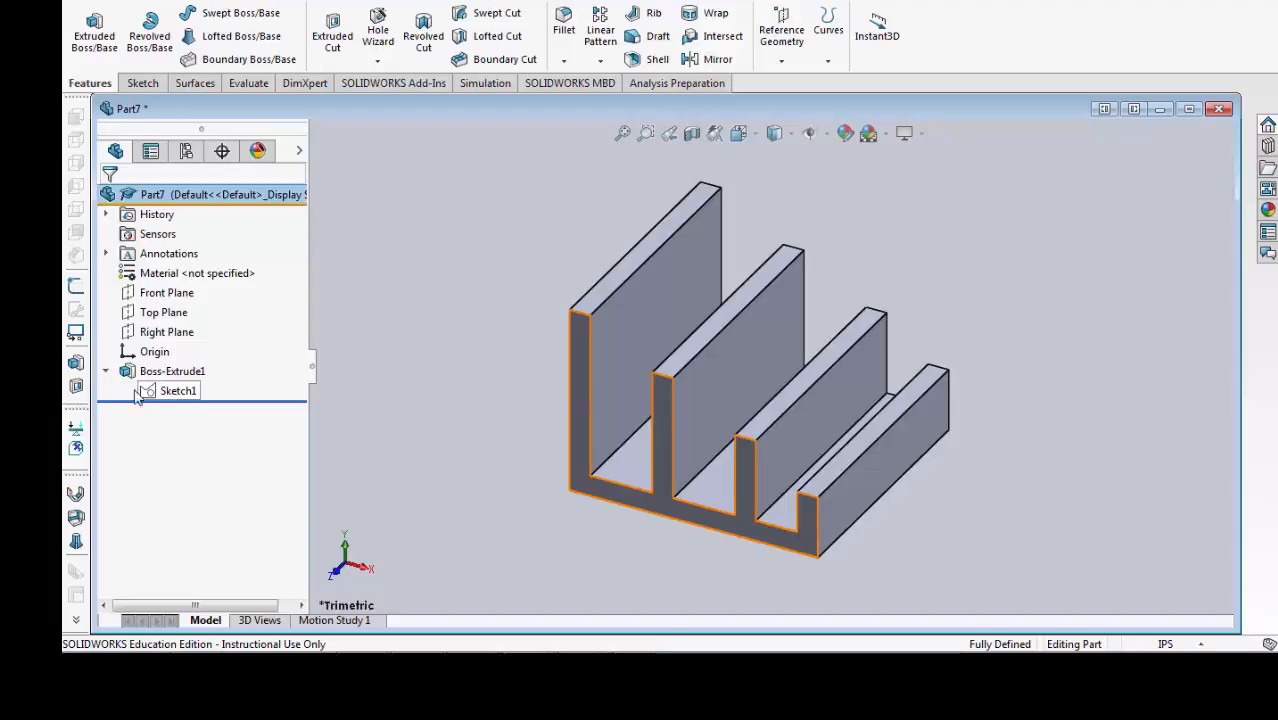
{"action": "right_click", "coordinate": [178, 395]}
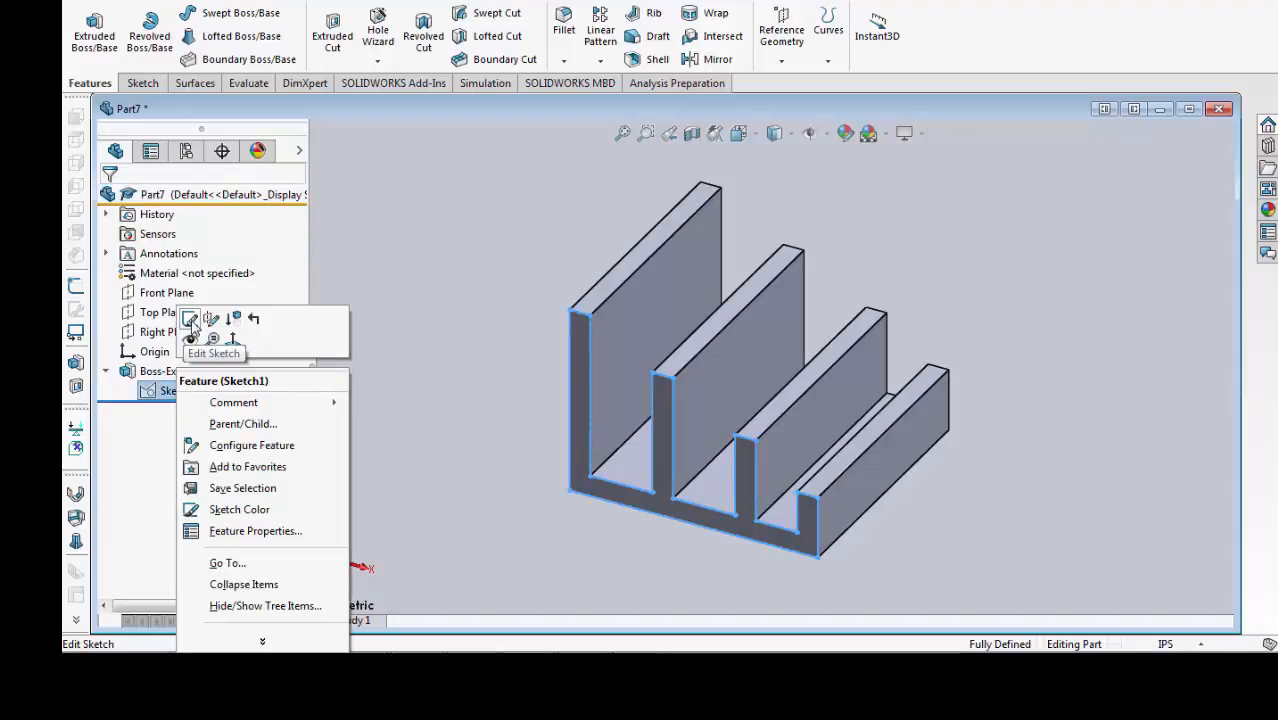
{"action": "left_click", "coordinate": [190, 320]}
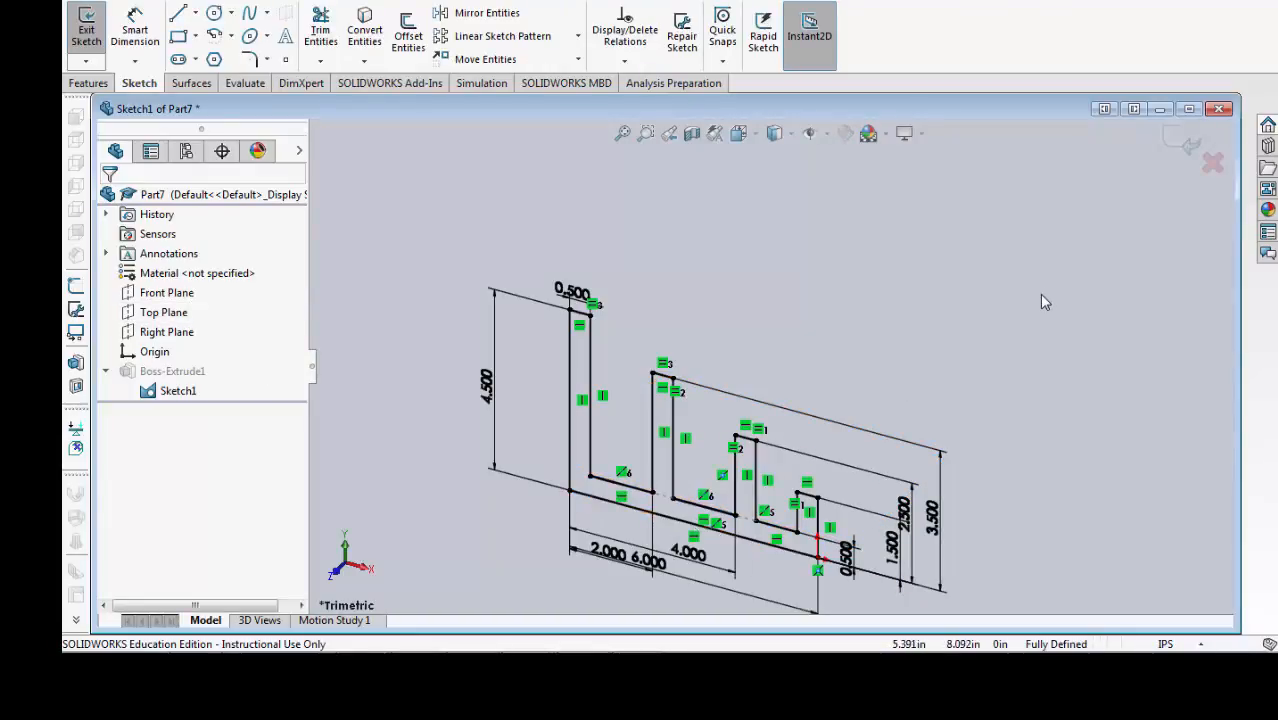
{"action": "left_click", "coordinate": [1173, 140]}
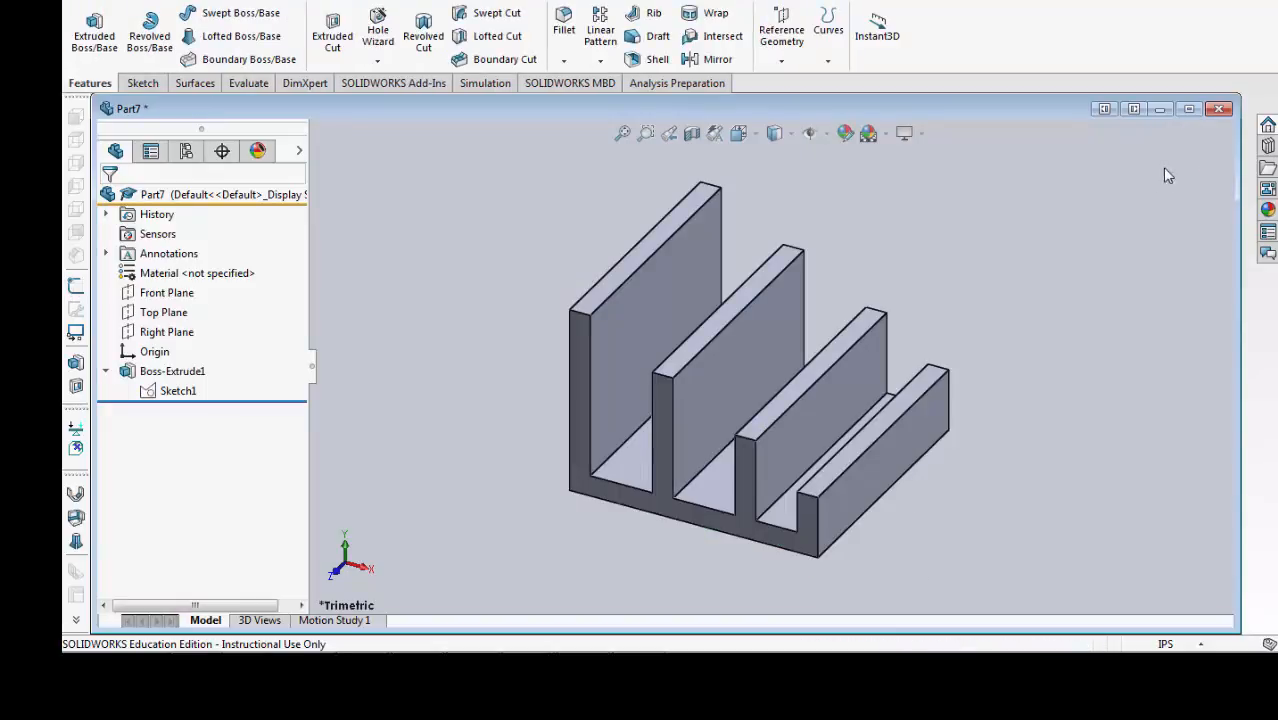
{"action": "left_click", "coordinate": [106, 371]}
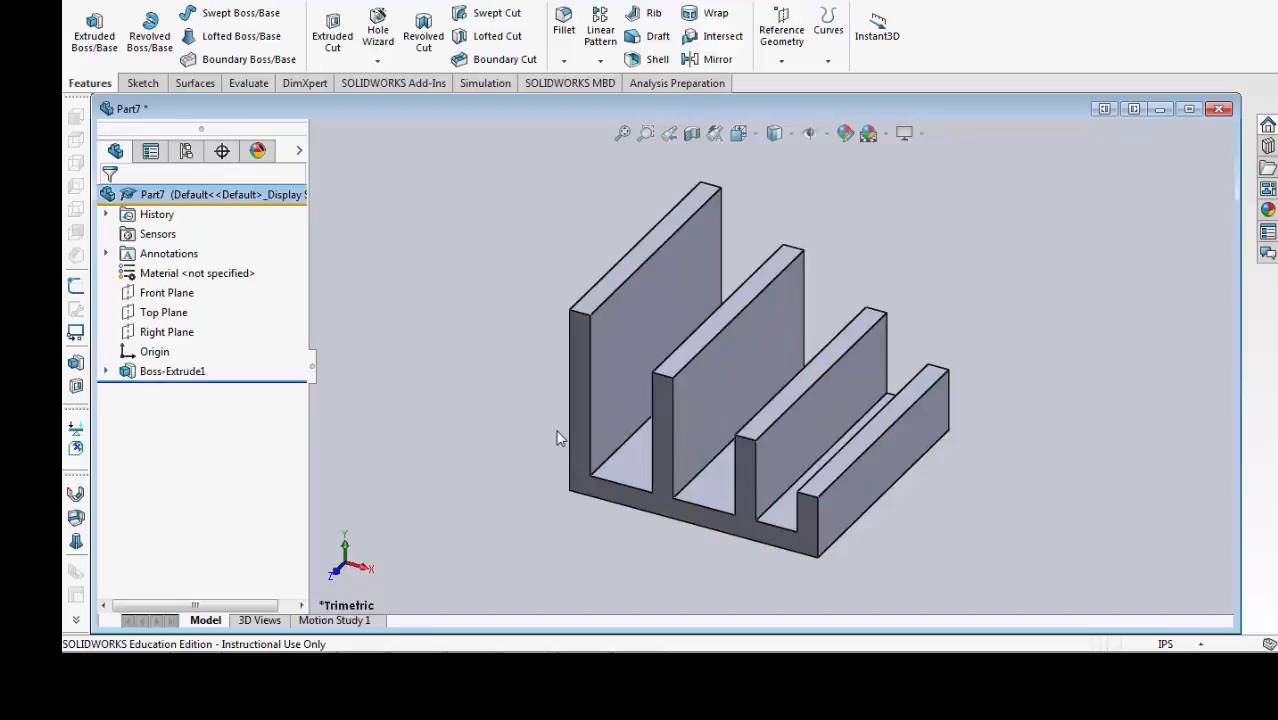